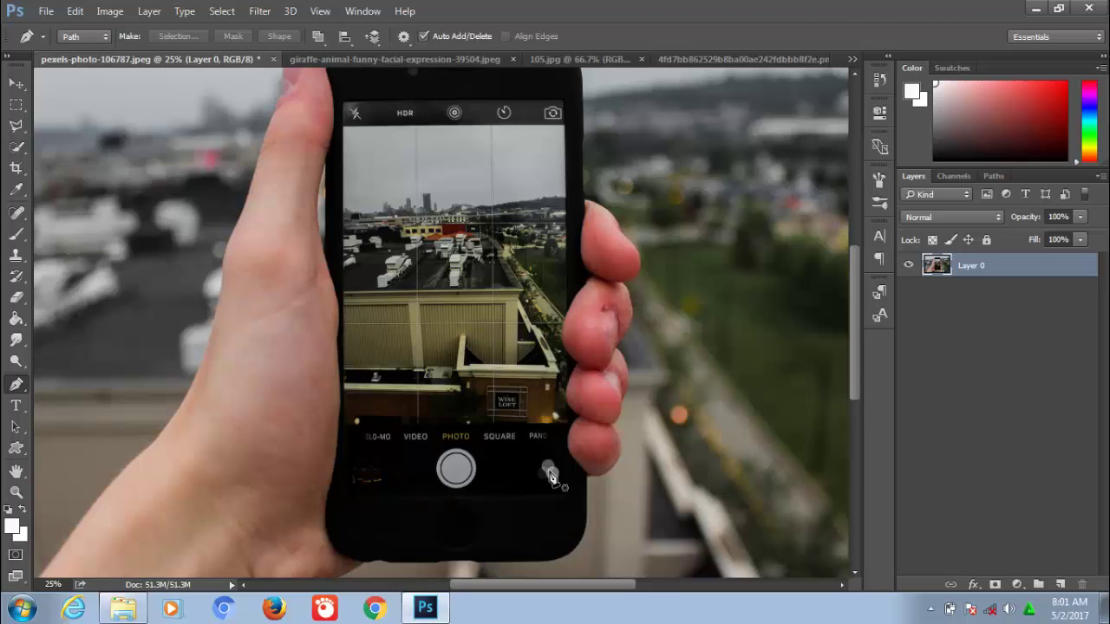
Trace a closed Pen path around the hand and phone along the fingers, phone bottom and wrist.
{"action": "left_click_drag", "start_coordinate": [853, 367], "coordinate": [857, 408]}
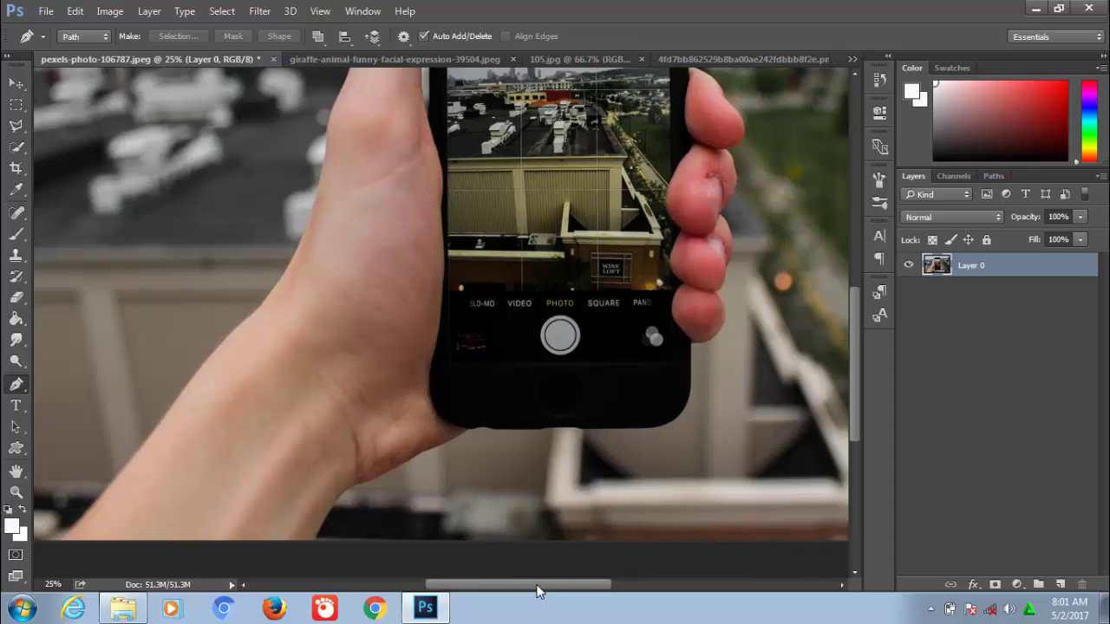
{"action": "left_click_drag", "start_coordinate": [562, 590], "coordinate": [538, 590]}
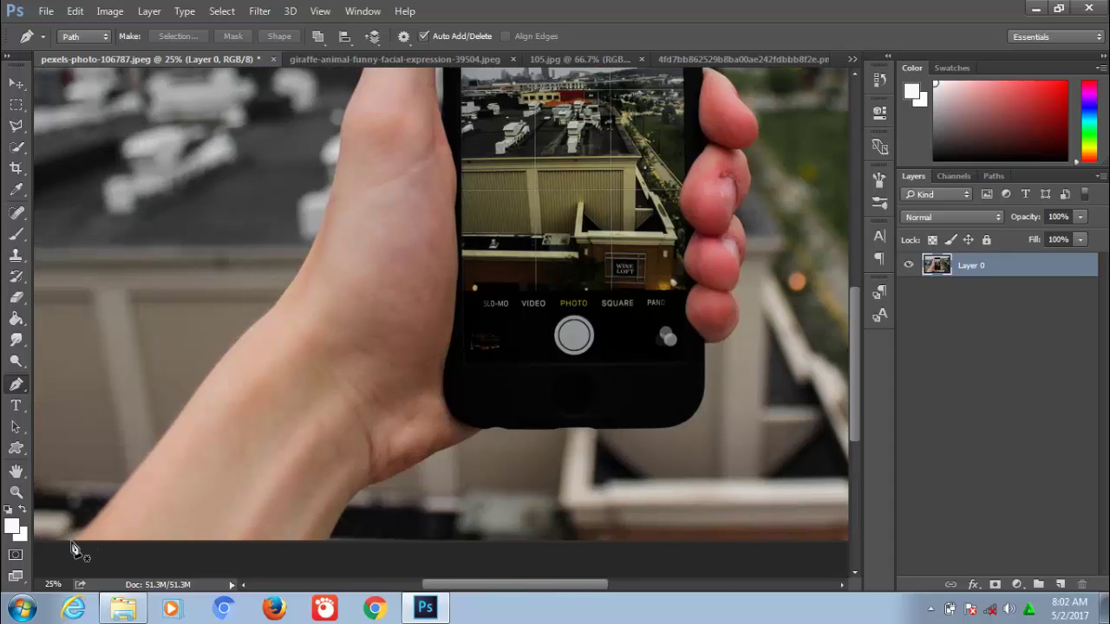
{"action": "left_click", "coordinate": [74, 543]}
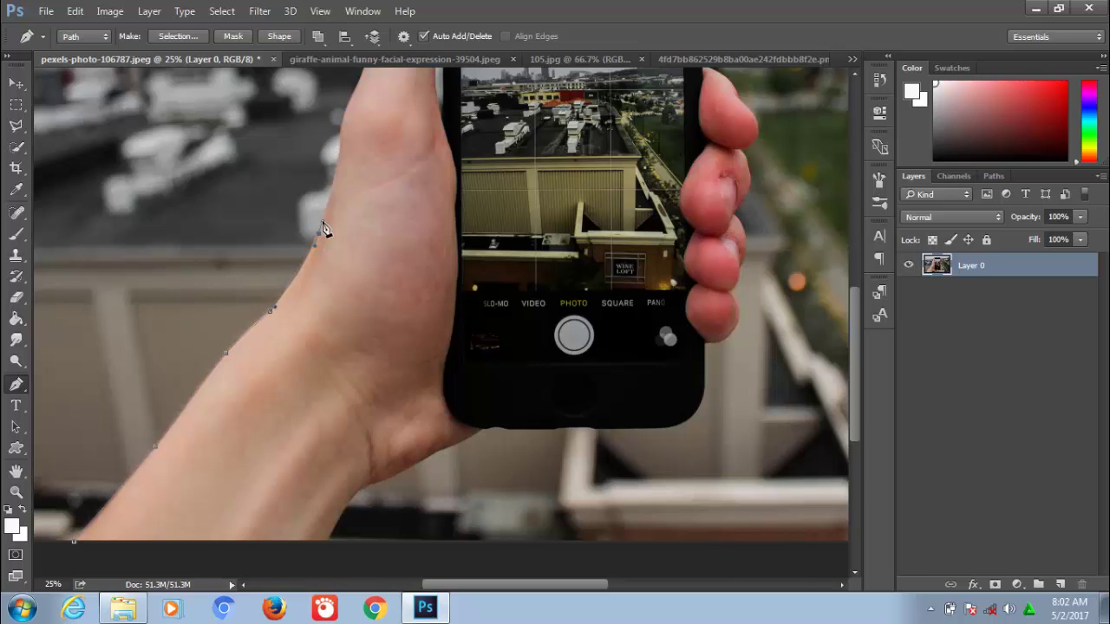
{"action": "left_click_drag", "start_coordinate": [324, 228], "coordinate": [298, 371]}
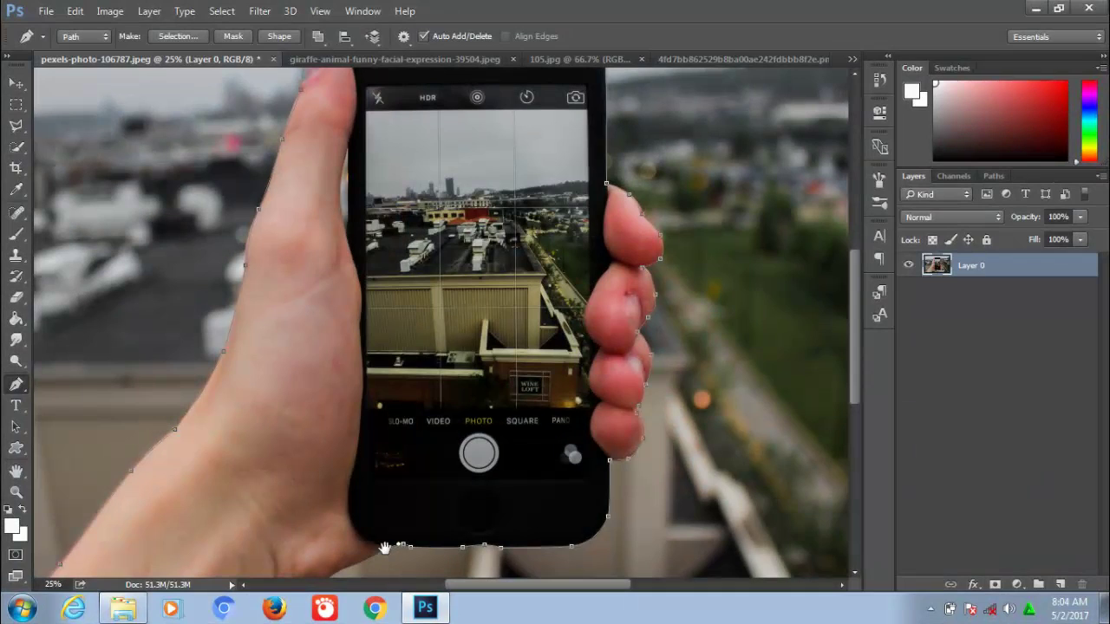
{"action": "left_click_drag", "start_coordinate": [384, 548], "coordinate": [453, 448]}
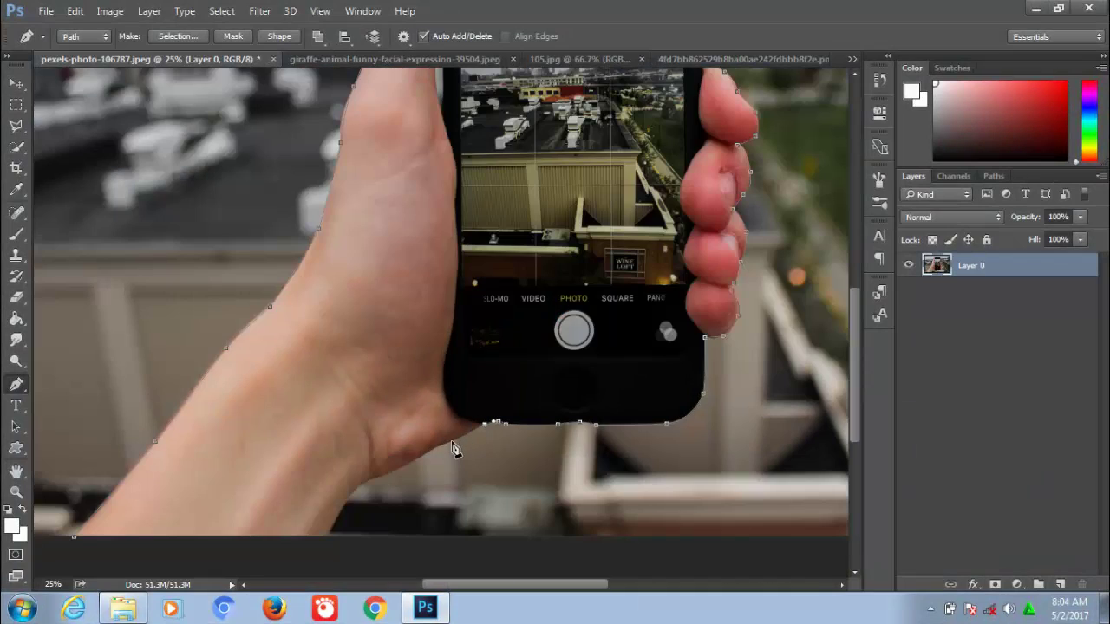
{"action": "left_click", "coordinate": [420, 457]}
{"action": "left_click", "coordinate": [378, 478]}
{"action": "left_click_drag", "start_coordinate": [328, 538], "coordinate": [322, 560]}
{"action": "left_click", "coordinate": [74, 538]}
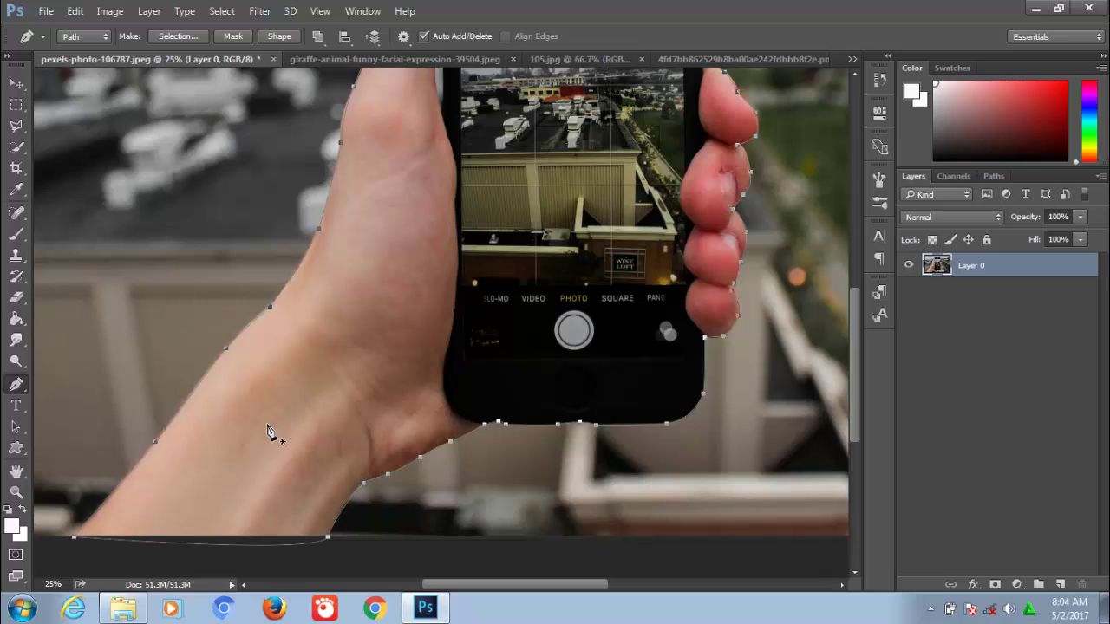
{"action": "left_click_drag", "start_coordinate": [403, 312], "coordinate": [371, 468]}
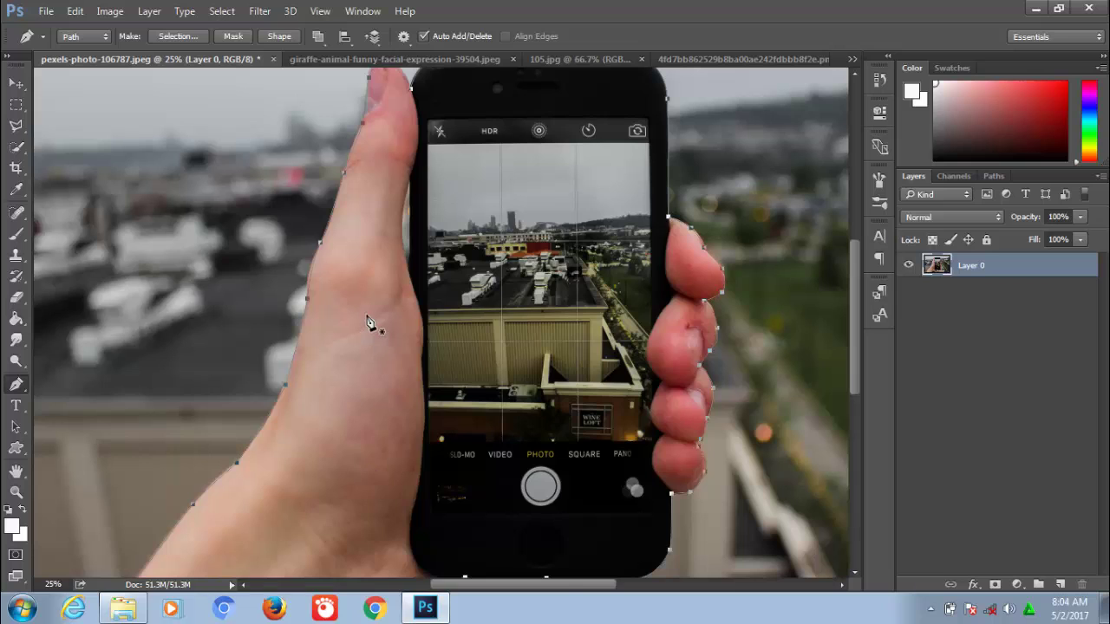
Make a 0-feather selection from the path, copy it to Layer 1 and hide Layer 0.
{"action": "right_click", "coordinate": [368, 323]}
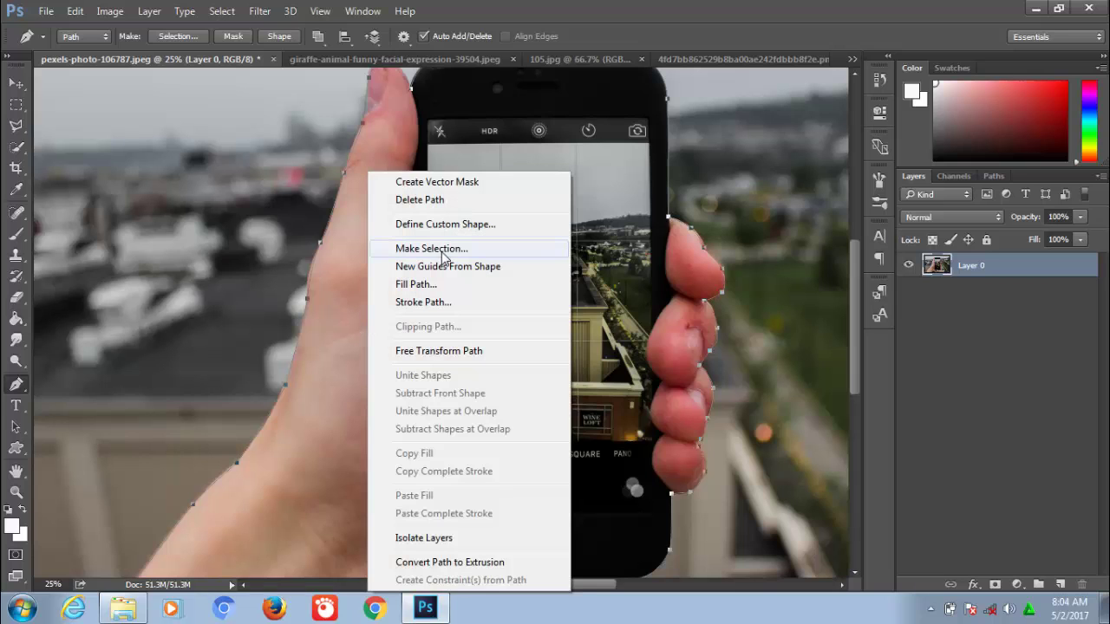
{"action": "left_click", "coordinate": [449, 250]}
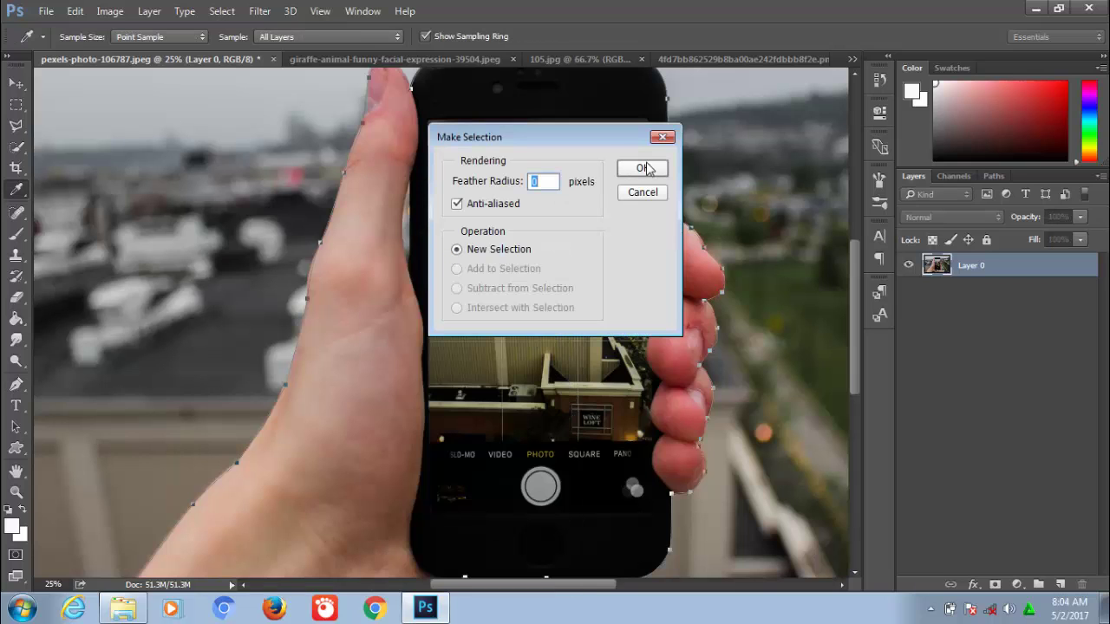
{"action": "left_click", "coordinate": [643, 168]}
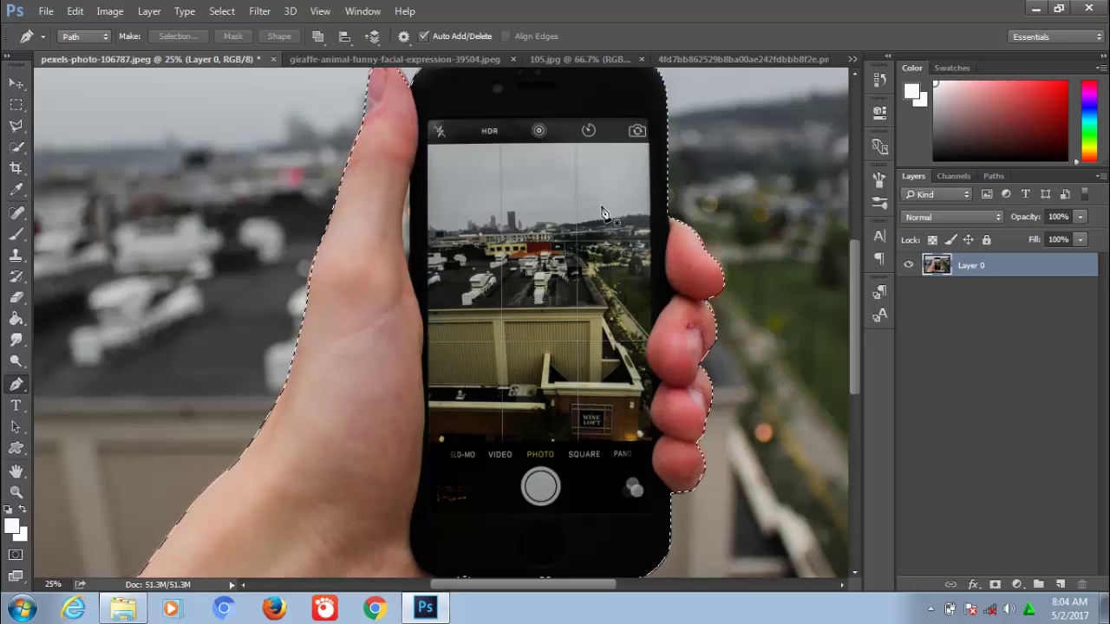
{"action": "key", "text": "ctrl+j"}
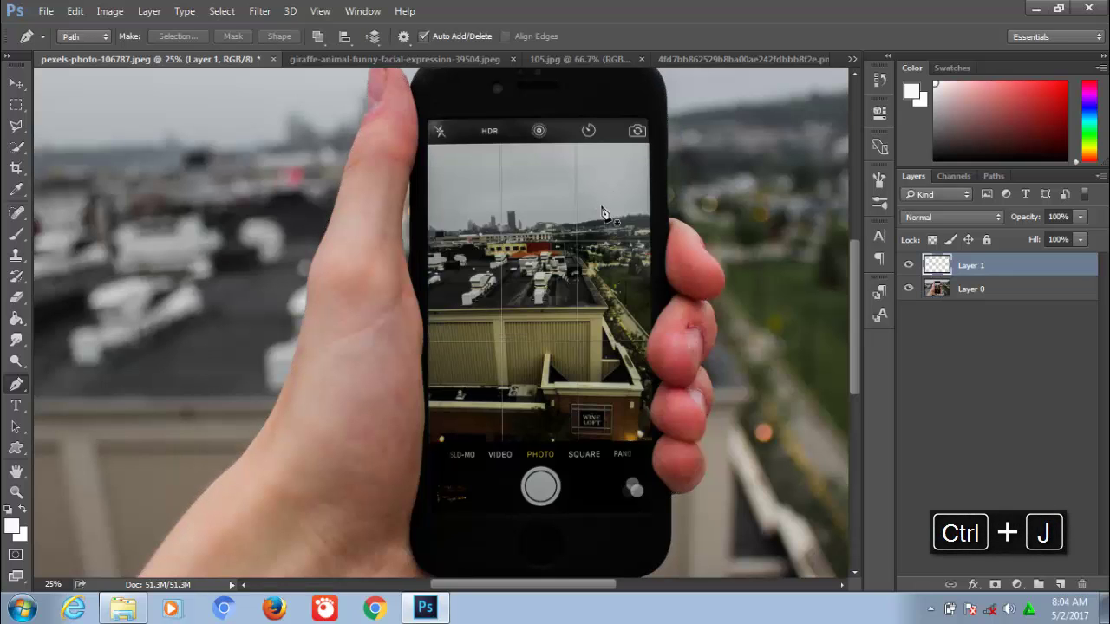
{"action": "left_click", "coordinate": [909, 290]}
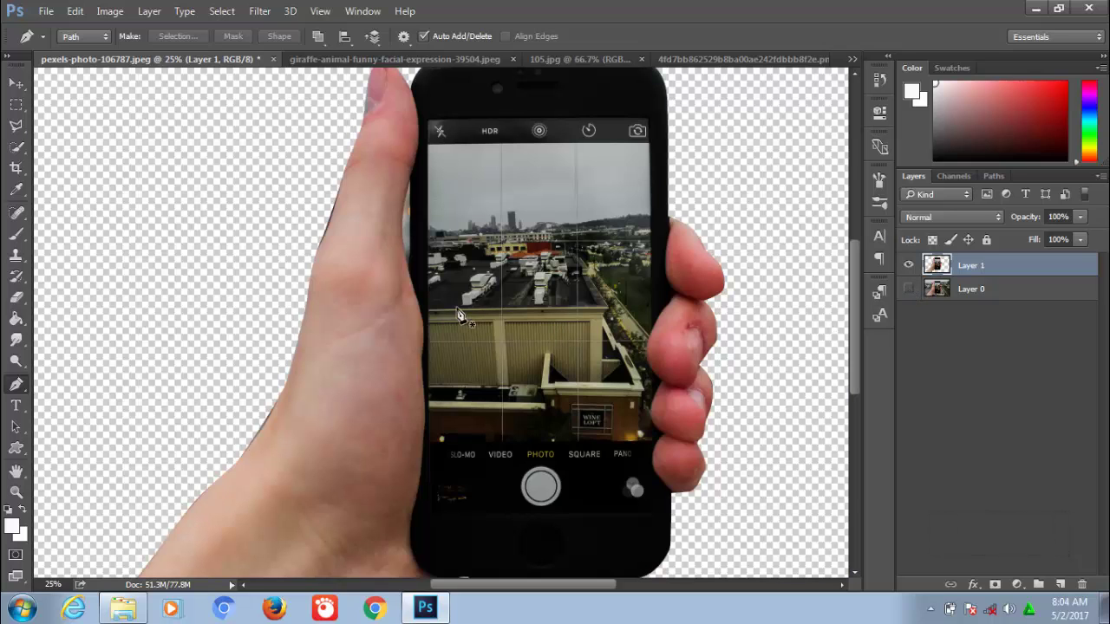
Select the background sliver along the phone's left edge with a Pen path and delete it.
{"action": "left_click", "coordinate": [412, 181]}
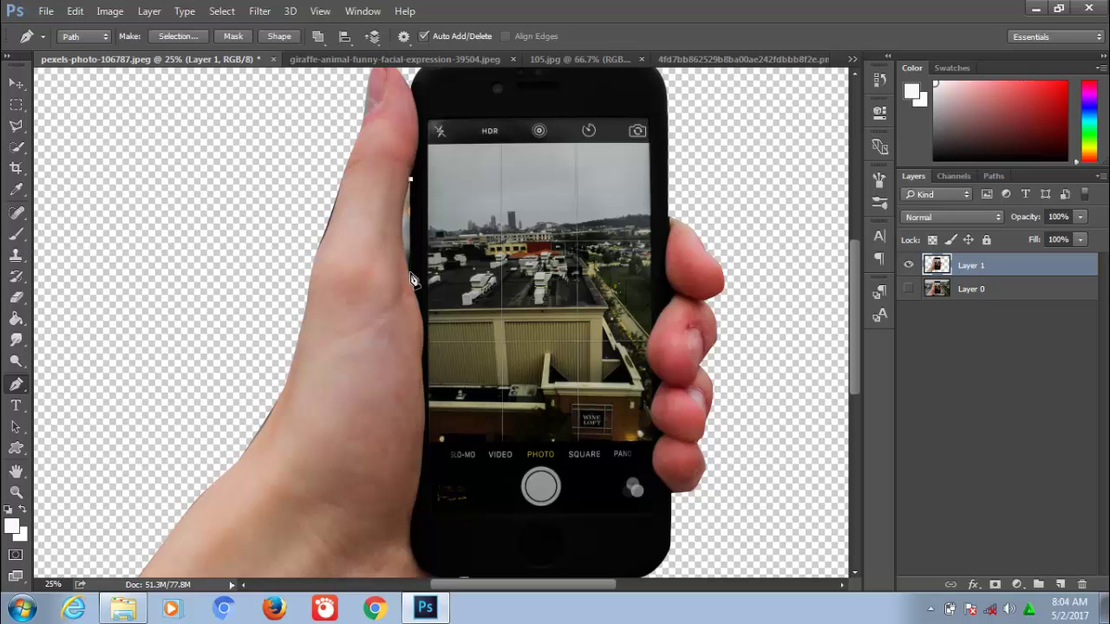
{"action": "left_click", "coordinate": [411, 272]}
{"action": "right_click", "coordinate": [406, 212]}
{"action": "left_click", "coordinate": [451, 250]}
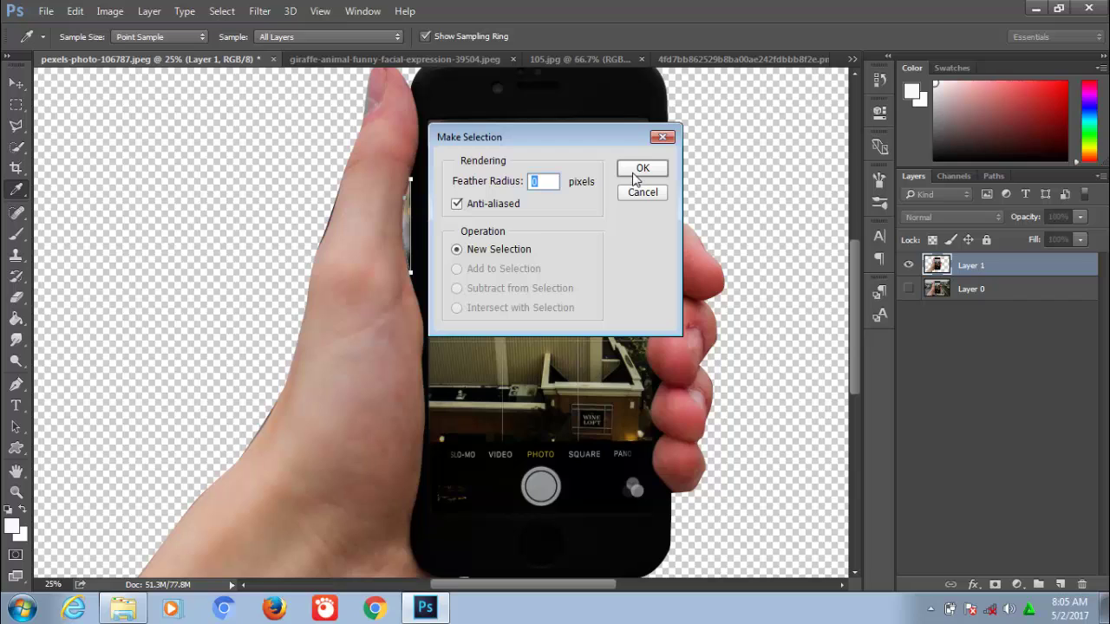
{"action": "left_click", "coordinate": [642, 169]}
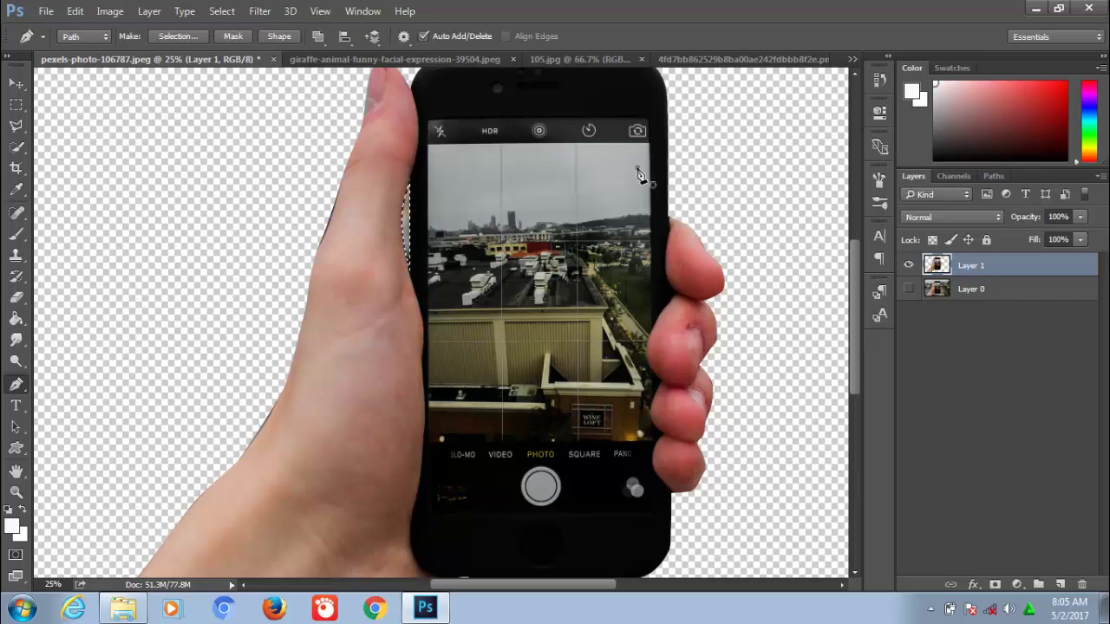
{"action": "key", "text": "Delete"}
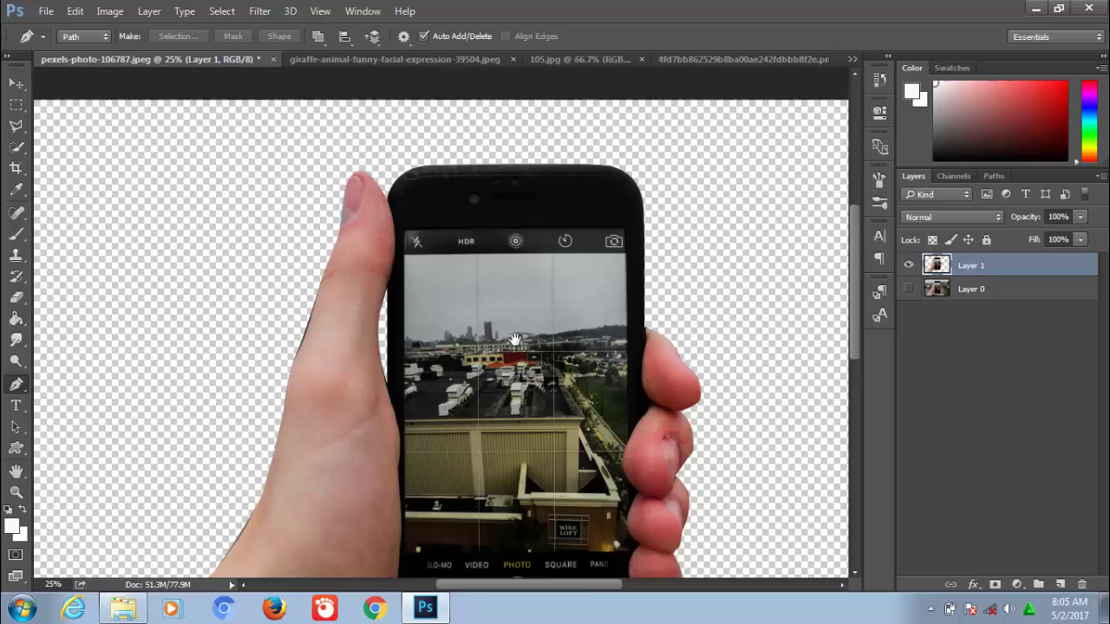
{"action": "left_click_drag", "start_coordinate": [313, 204], "coordinate": [403, 207]}
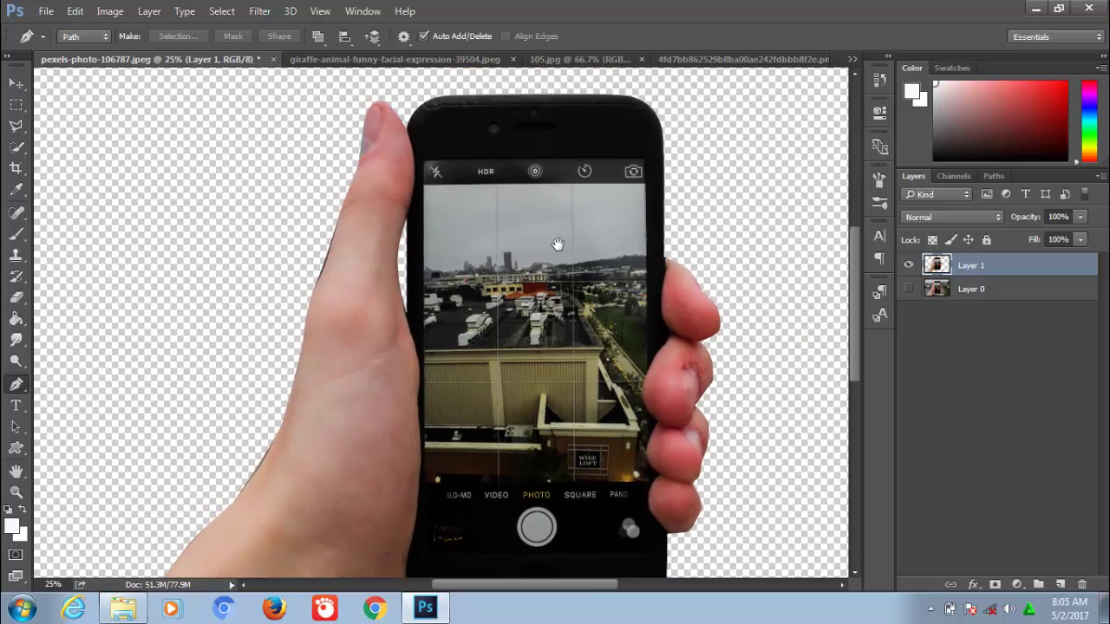
{"action": "scroll", "coordinate": [416, 199], "scroll_direction": "right", "scroll_amount": 3}
Trace a closed Pen path around the rectangular phone screen.
{"action": "left_click", "coordinate": [397, 171]}
{"action": "left_click", "coordinate": [619, 170]}
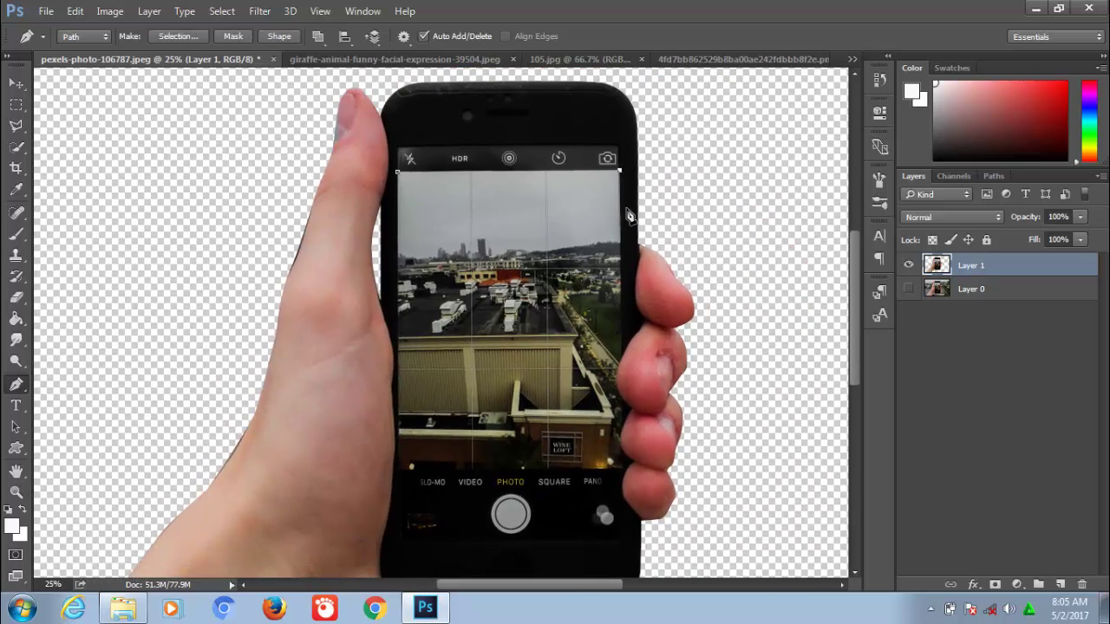
{"action": "left_click", "coordinate": [621, 356]}
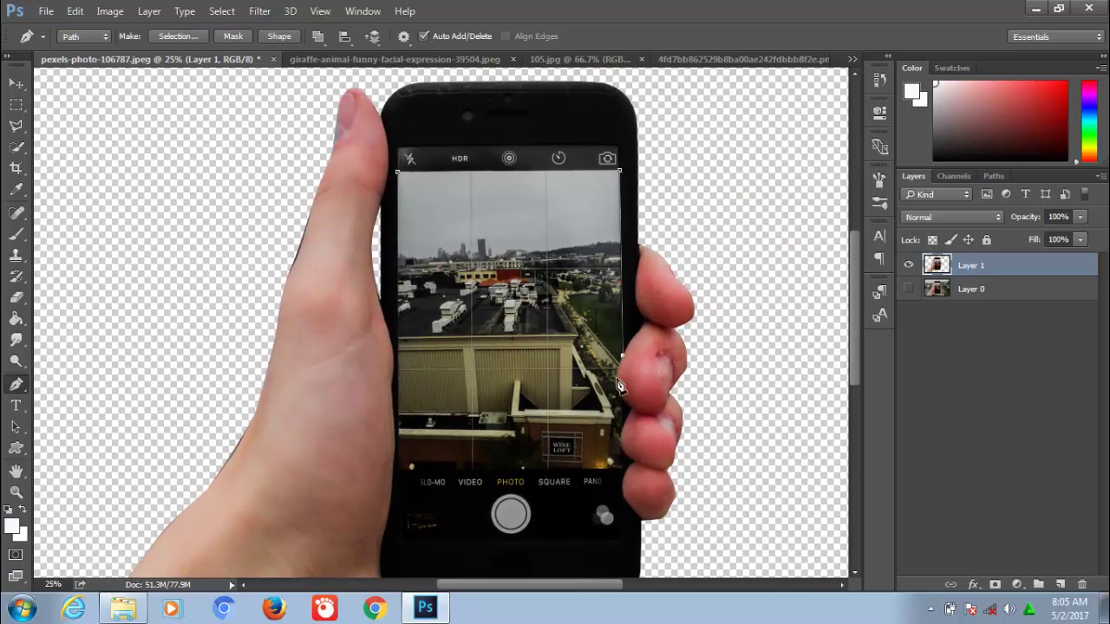
{"action": "left_click", "coordinate": [622, 427]}
{"action": "left_click", "coordinate": [623, 470]}
{"action": "left_click", "coordinate": [398, 470]}
{"action": "left_click", "coordinate": [397, 170]}
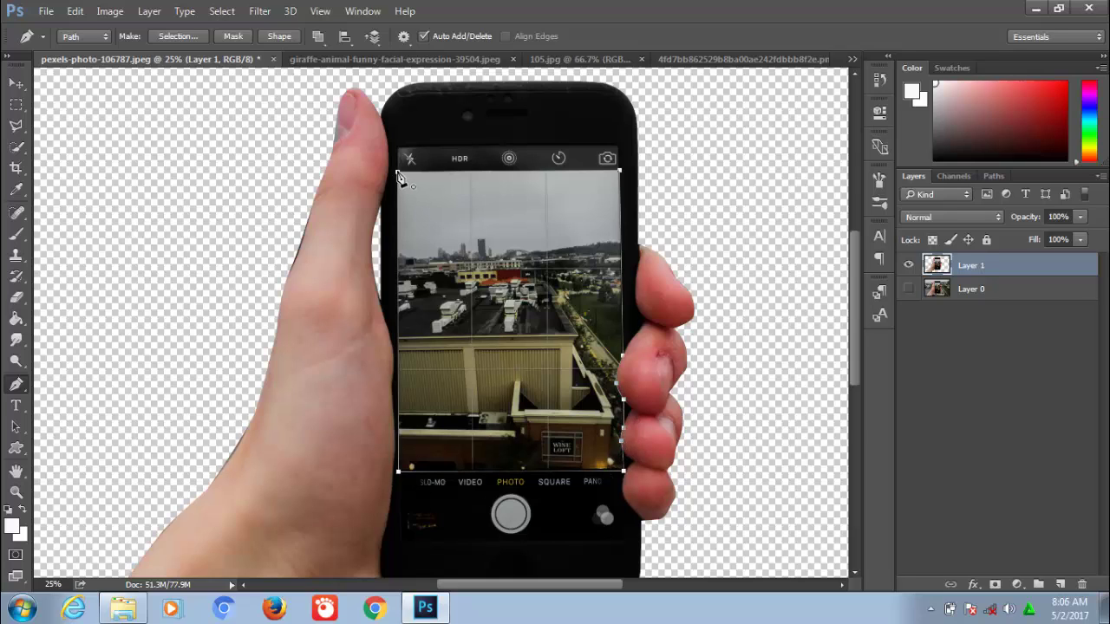
Turn the screen path into a selection and delete the screen's contents.
{"action": "right_click", "coordinate": [521, 257]}
{"action": "left_click", "coordinate": [562, 249]}
{"action": "key", "text": "Return"}
{"action": "key", "text": "Delete"}
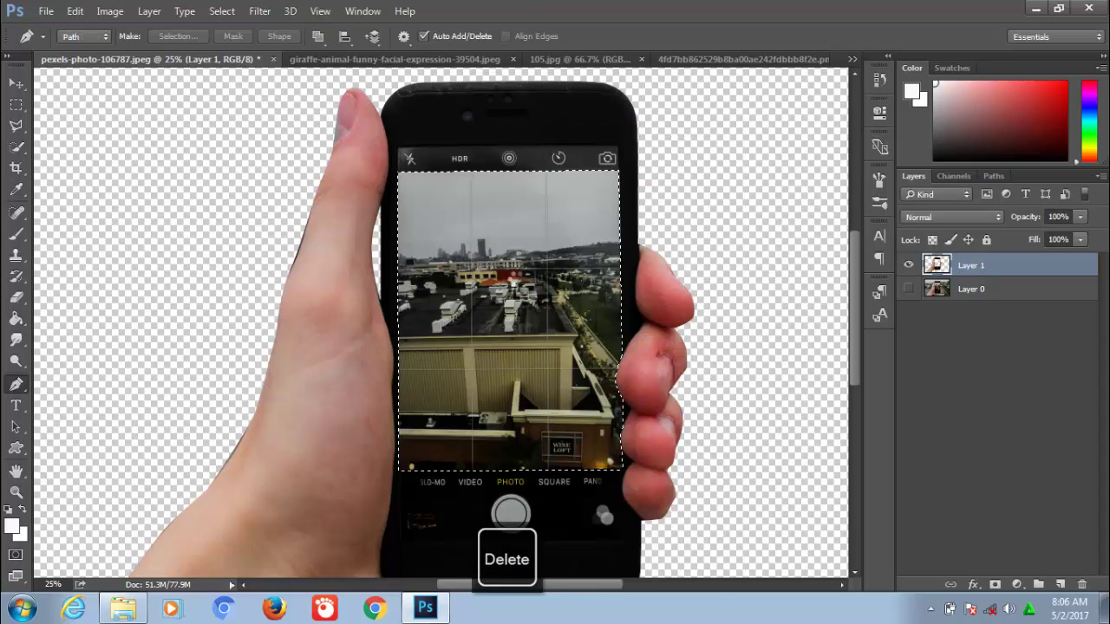
{"action": "scroll", "coordinate": [516, 286], "scroll_direction": "down", "scroll_amount": 3}
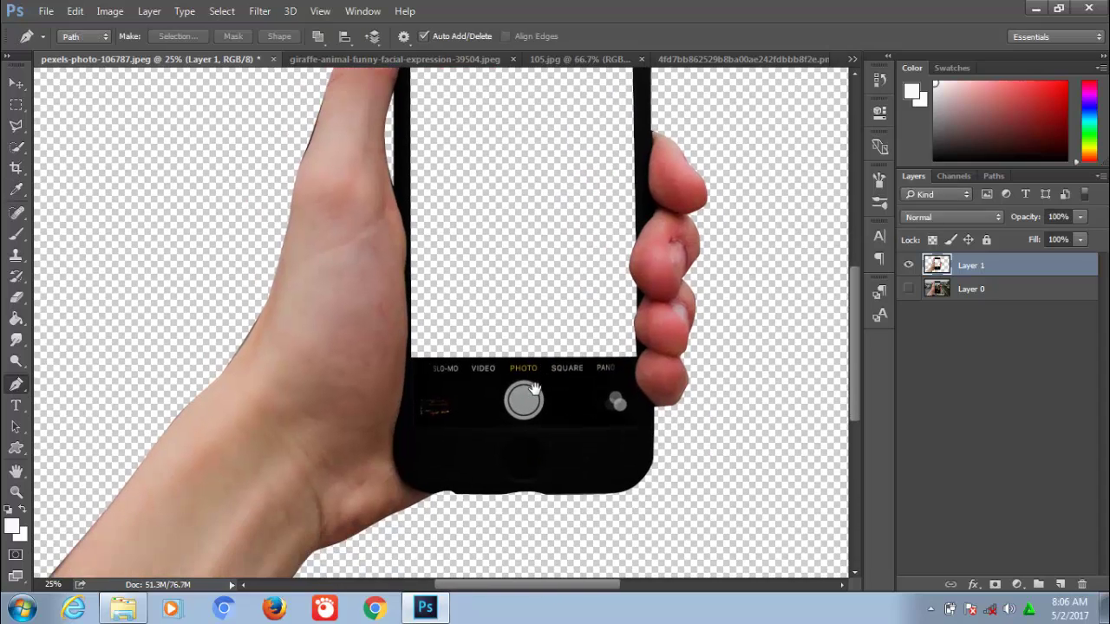
{"action": "scroll", "coordinate": [355, 262], "scroll_direction": "up", "scroll_amount": 1}
Soften the arm's dark left edge with a larger, lower-opacity, lower-flow Eraser, then fit the image on screen.
{"action": "key", "text": "z"}
{"action": "left_click", "coordinate": [322, 174]}
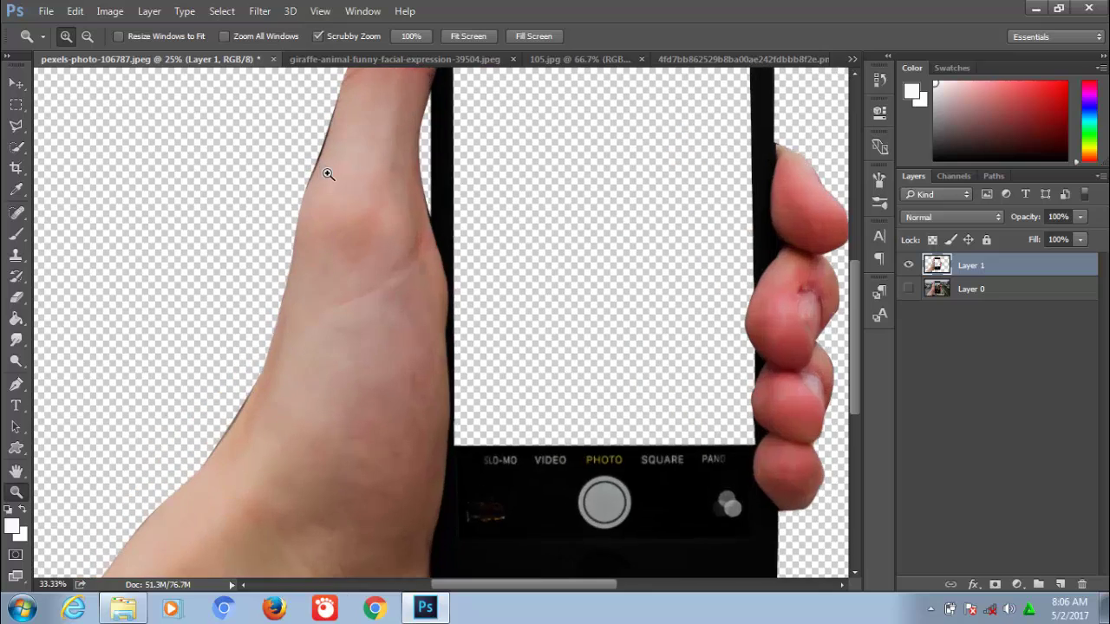
{"action": "left_click", "coordinate": [322, 173]}
{"action": "key", "text": "e"}
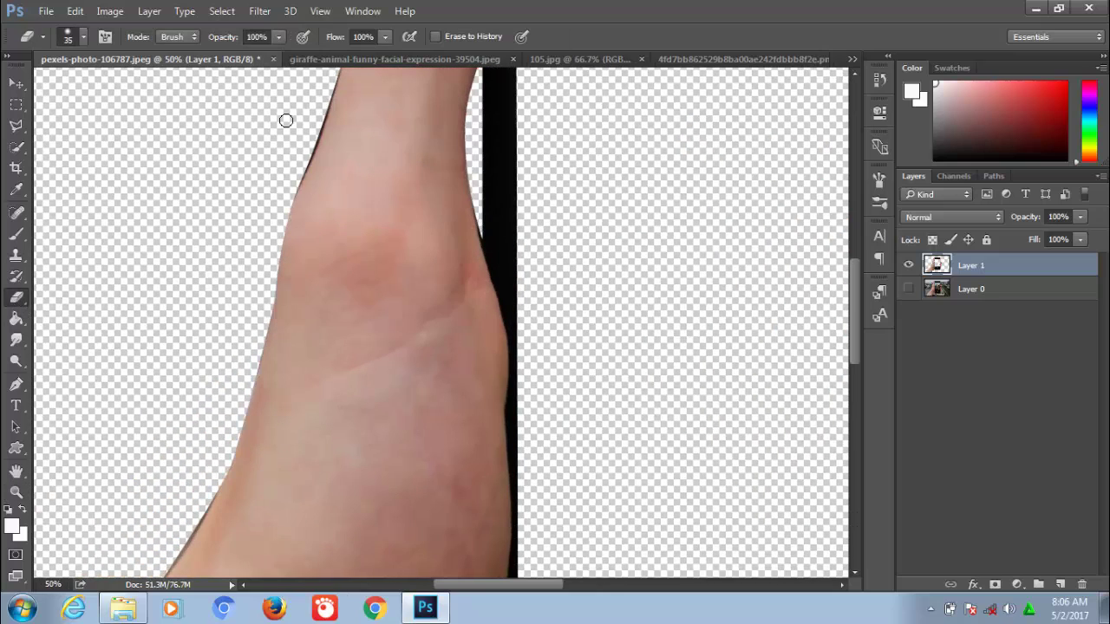
{"action": "scroll", "coordinate": [295, 147], "scroll_direction": "up", "scroll_amount": 2}
{"action": "key", "text": "bracketright"}
{"action": "key", "text": "bracketright"}
{"action": "key", "text": "bracketright"}
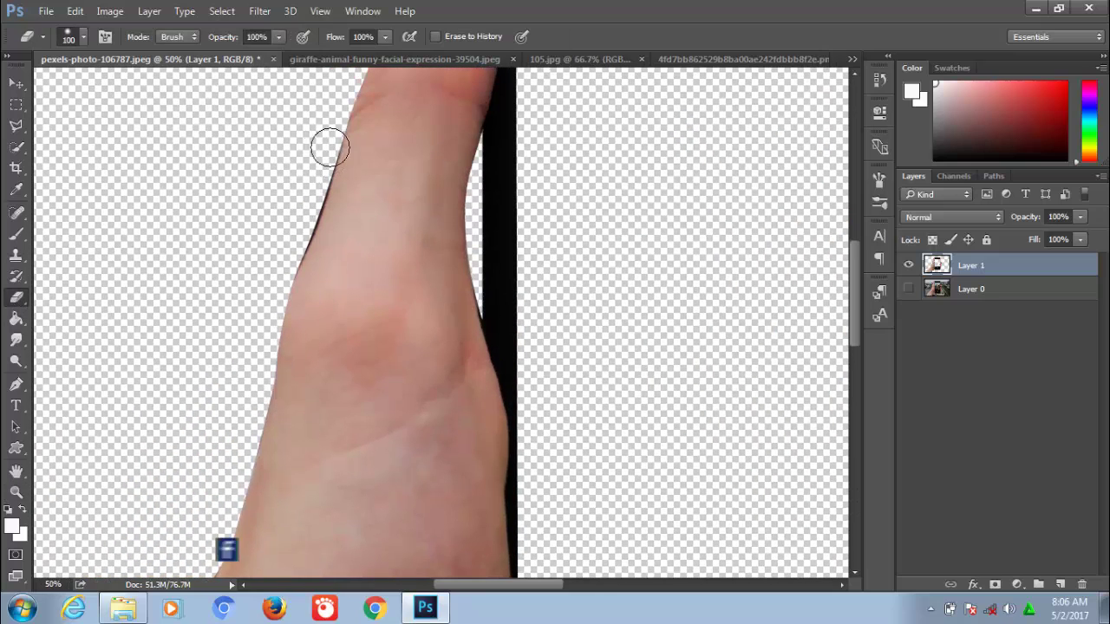
{"action": "left_click_drag", "start_coordinate": [278, 36], "coordinate": [261, 53]}
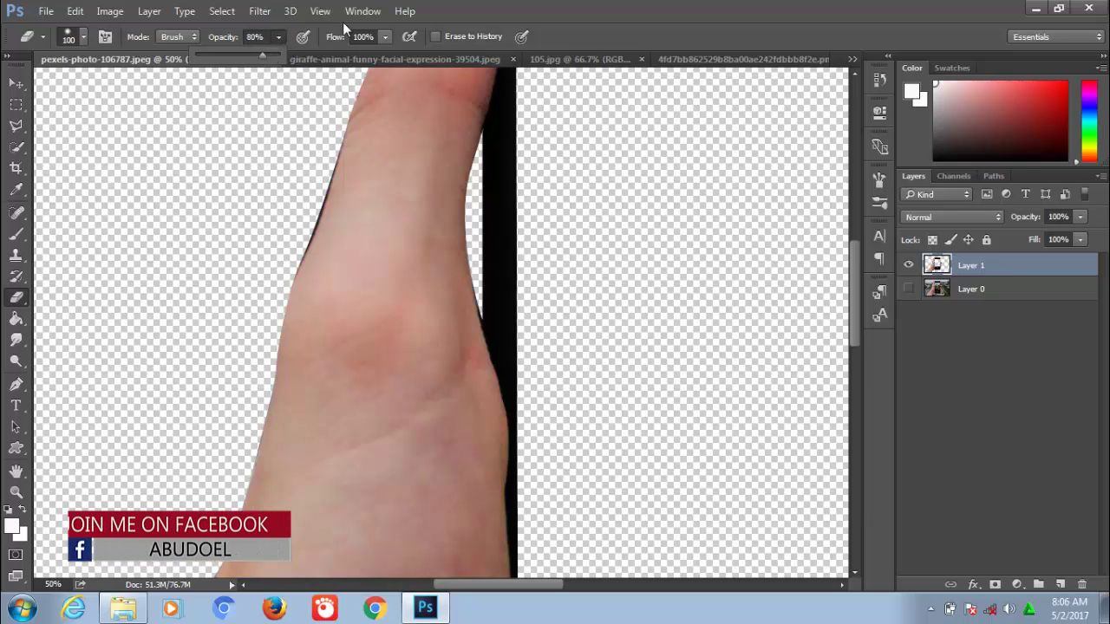
{"action": "left_click_drag", "start_coordinate": [385, 37], "coordinate": [375, 53]}
{"action": "mouse_move", "coordinate": [317, 156]}
{"action": "left_mouse_down"}
{"action": "mouse_move", "coordinate": [295, 222]}
{"action": "mouse_move", "coordinate": [396, 112]}
{"action": "left_mouse_up"}
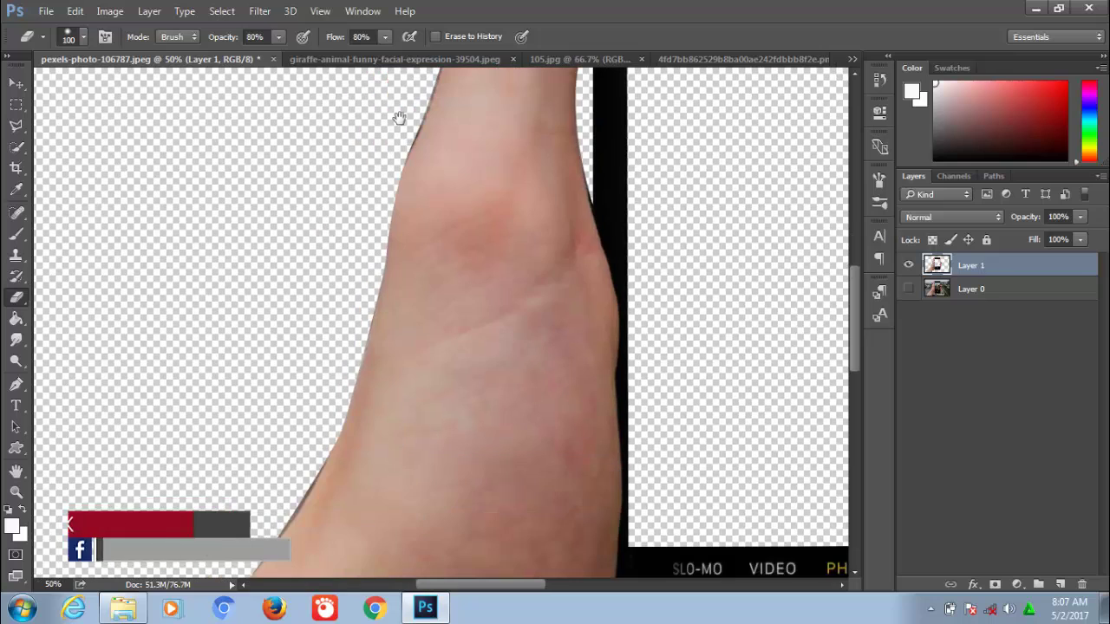
{"action": "mouse_move", "coordinate": [277, 505]}
{"action": "left_mouse_down"}
{"action": "mouse_move", "coordinate": [277, 477]}
{"action": "mouse_move", "coordinate": [277, 503]}
{"action": "left_mouse_up"}
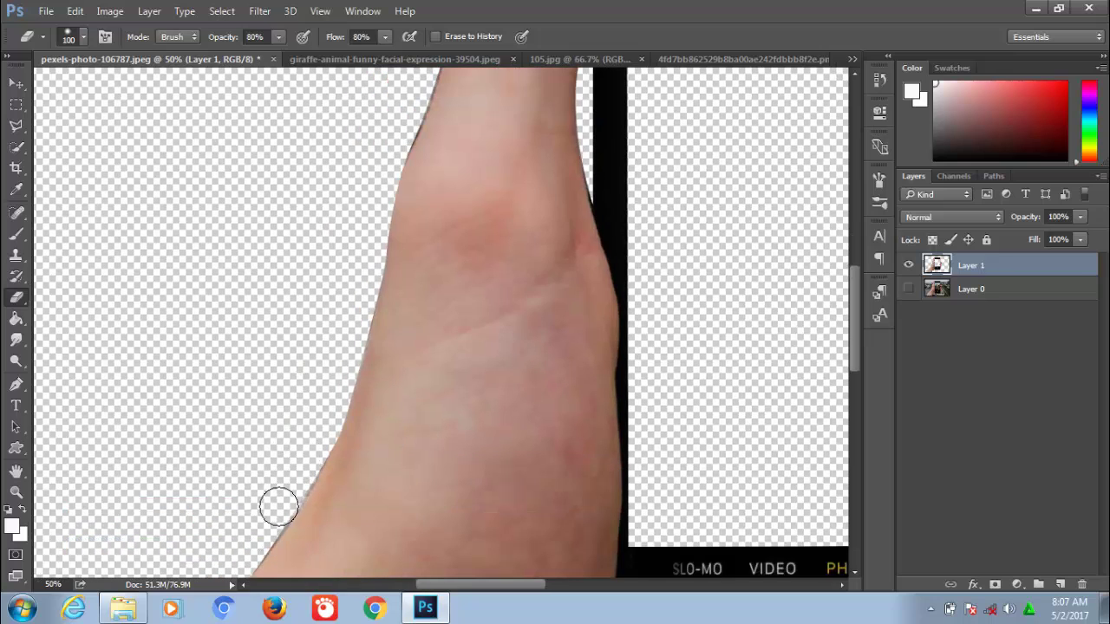
{"action": "key", "text": "ctrl+0"}
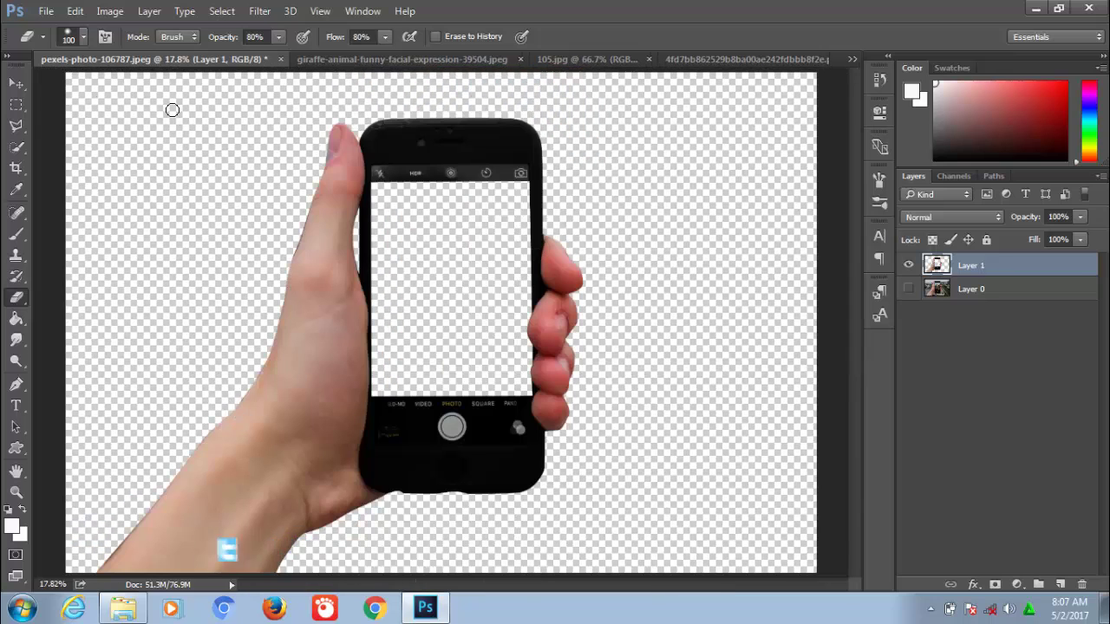
Unlock the 105.jpg landscape layer and drag it into the hand-and-phone document.
{"action": "key", "text": "v"}
{"action": "left_click", "coordinate": [590, 60]}
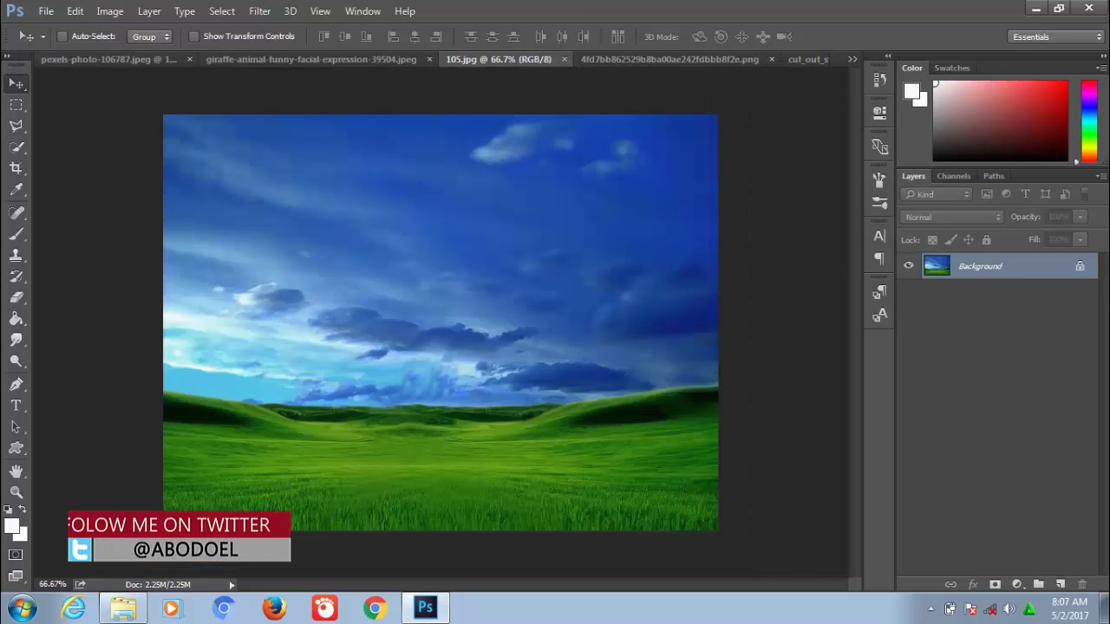
{"action": "left_click_drag", "start_coordinate": [1080, 584], "coordinate": [1081, 584]}
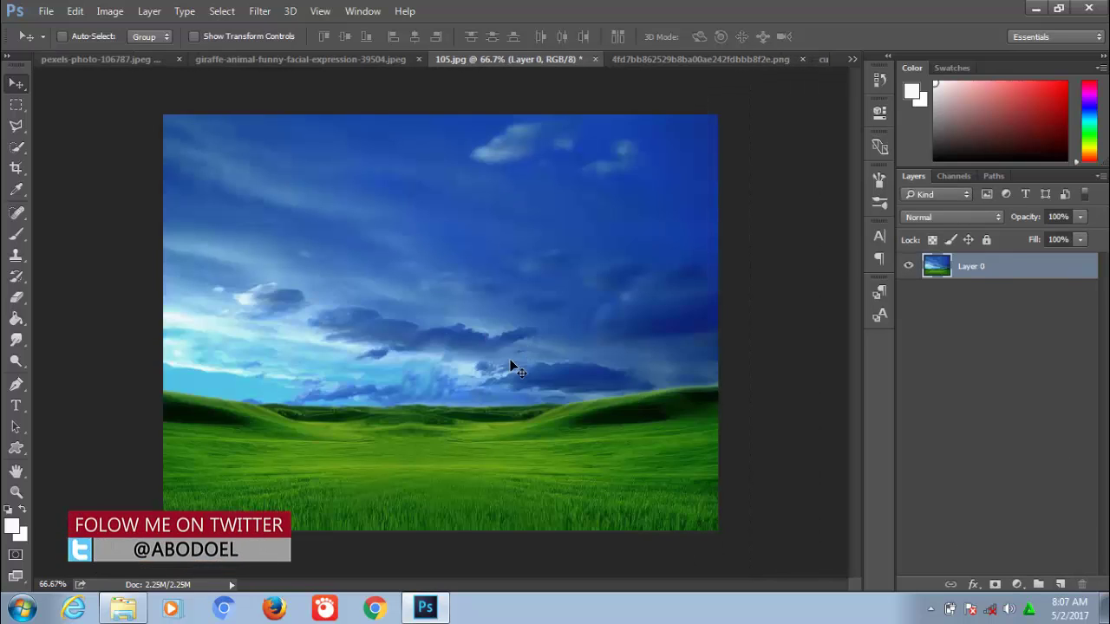
{"action": "mouse_move", "coordinate": [511, 369]}
{"action": "left_mouse_down"}
{"action": "mouse_move", "coordinate": [149, 112]}
{"action": "mouse_move", "coordinate": [105, 59]}
{"action": "mouse_move", "coordinate": [388, 258]}
{"action": "mouse_move", "coordinate": [450, 289]}
{"action": "left_mouse_up"}
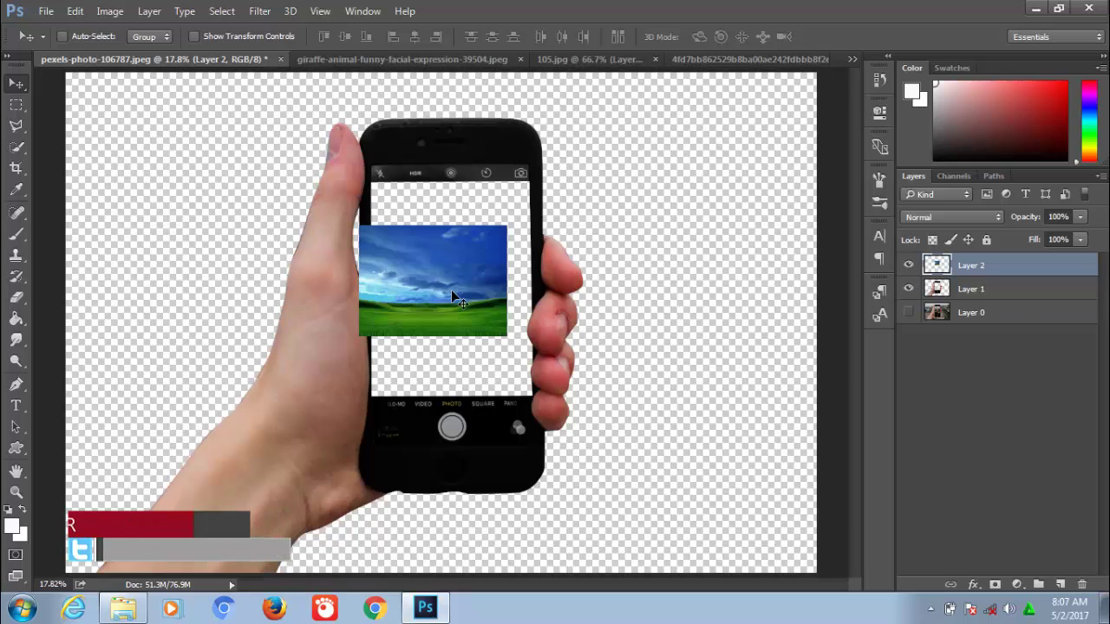
Scale the landscape to about 520% so it covers the whole canvas.
{"action": "key", "text": "ctrl+t"}
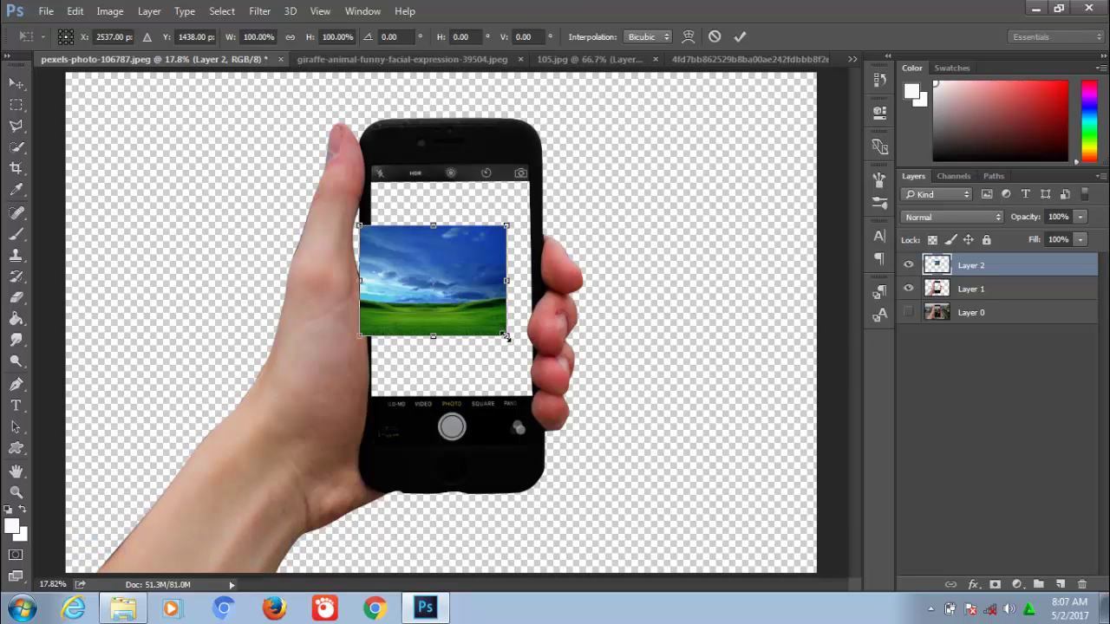
{"action": "left_click_drag", "start_coordinate": [506, 337], "coordinate": [784, 617]}
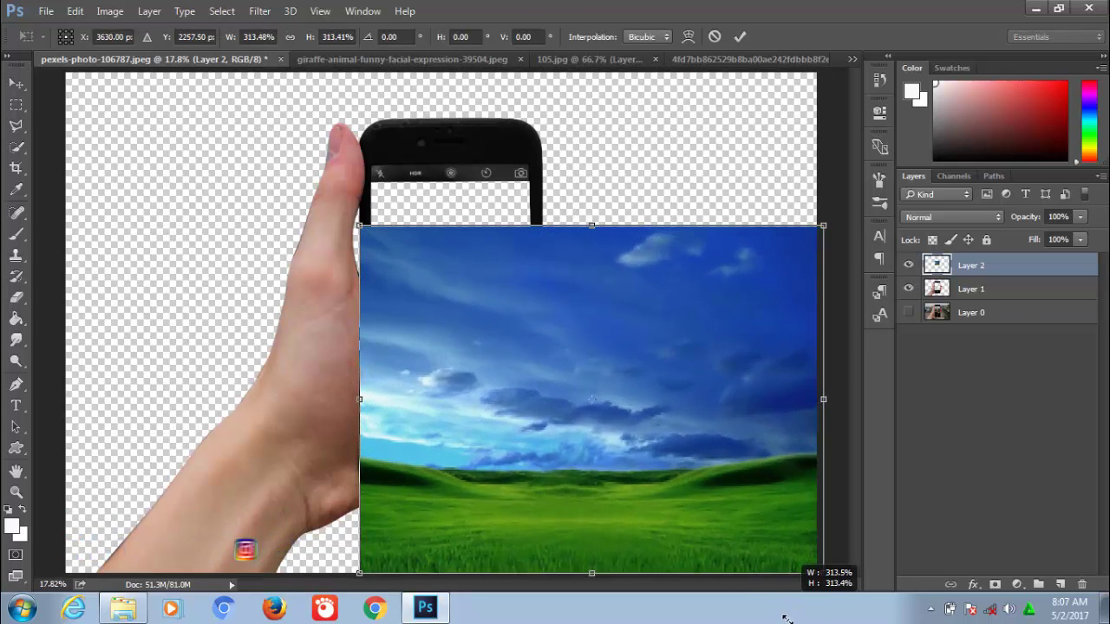
{"action": "mouse_move", "coordinate": [359, 225]}
{"action": "left_mouse_down"}
{"action": "mouse_move", "coordinate": [105, 86]}
{"action": "mouse_move", "coordinate": [6, 65]}
{"action": "left_mouse_up"}
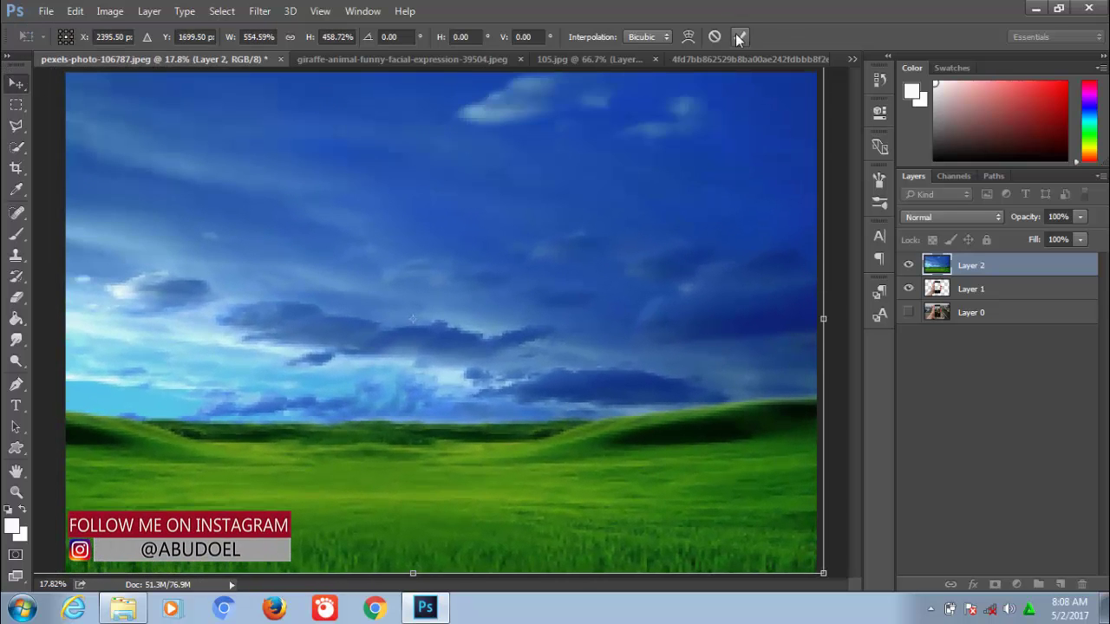
{"action": "left_click", "coordinate": [740, 37]}
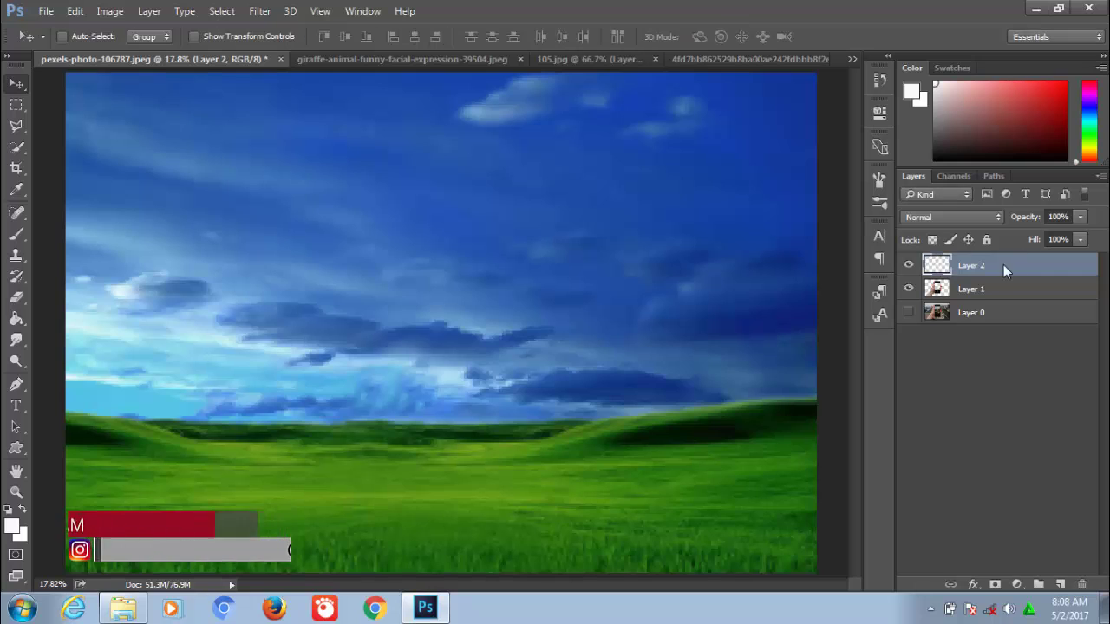
Put the landscape below the hand layer and shift the hand and phone slightly down.
{"action": "left_click_drag", "start_coordinate": [1004, 265], "coordinate": [999, 303]}
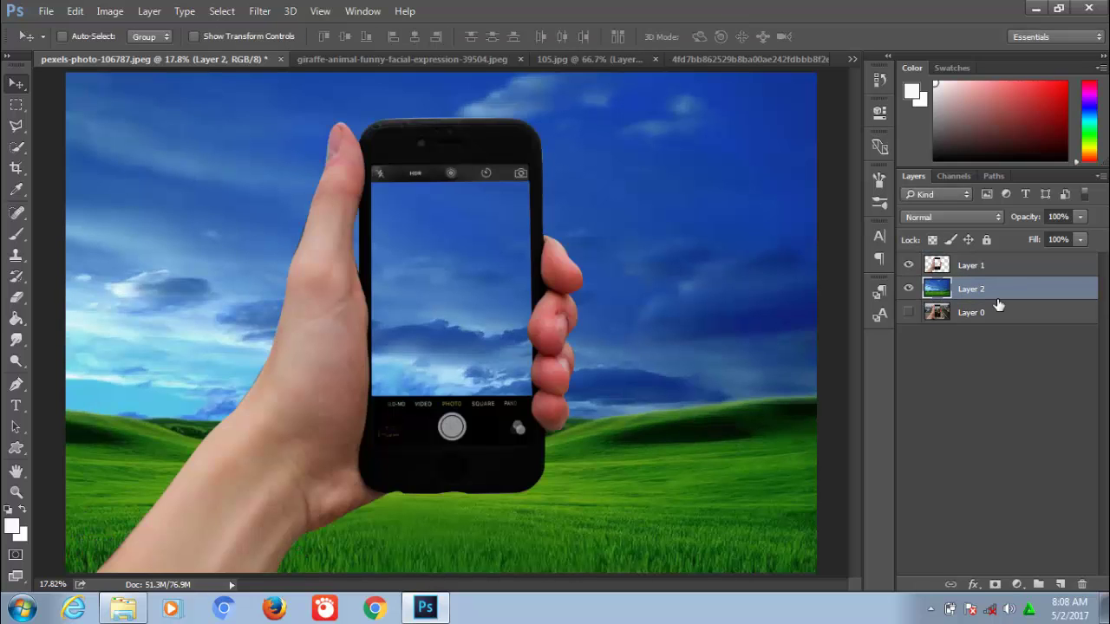
{"action": "left_click", "coordinate": [939, 269]}
{"action": "left_click_drag", "start_coordinate": [413, 431], "coordinate": [408, 477]}
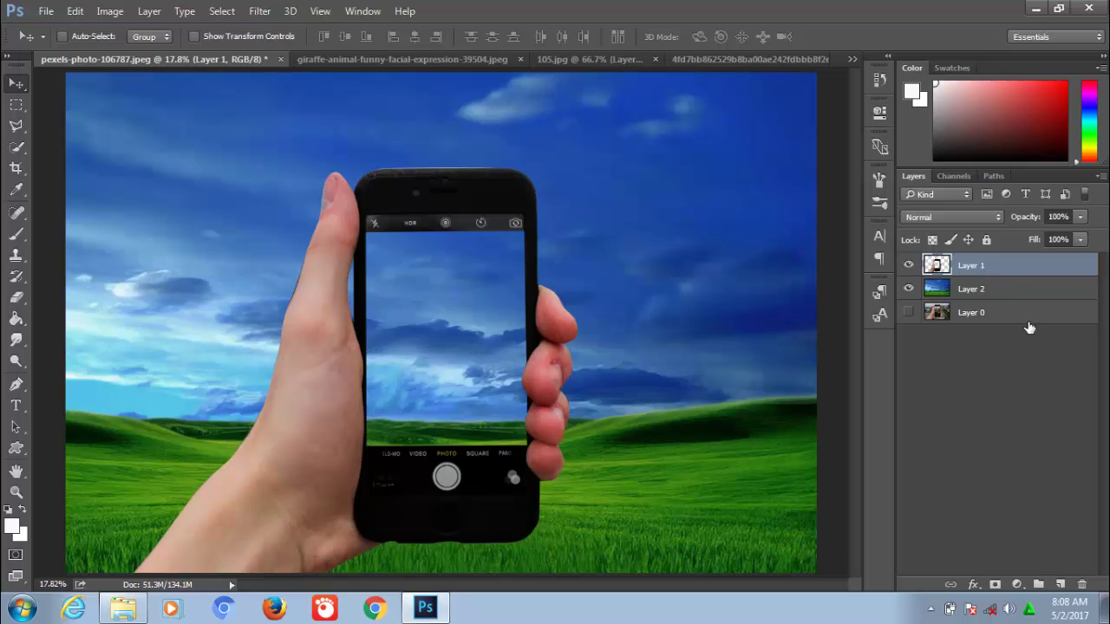
Duplicate the landscape Layer 2 as Layer 2 copy.
{"action": "left_click", "coordinate": [988, 291]}
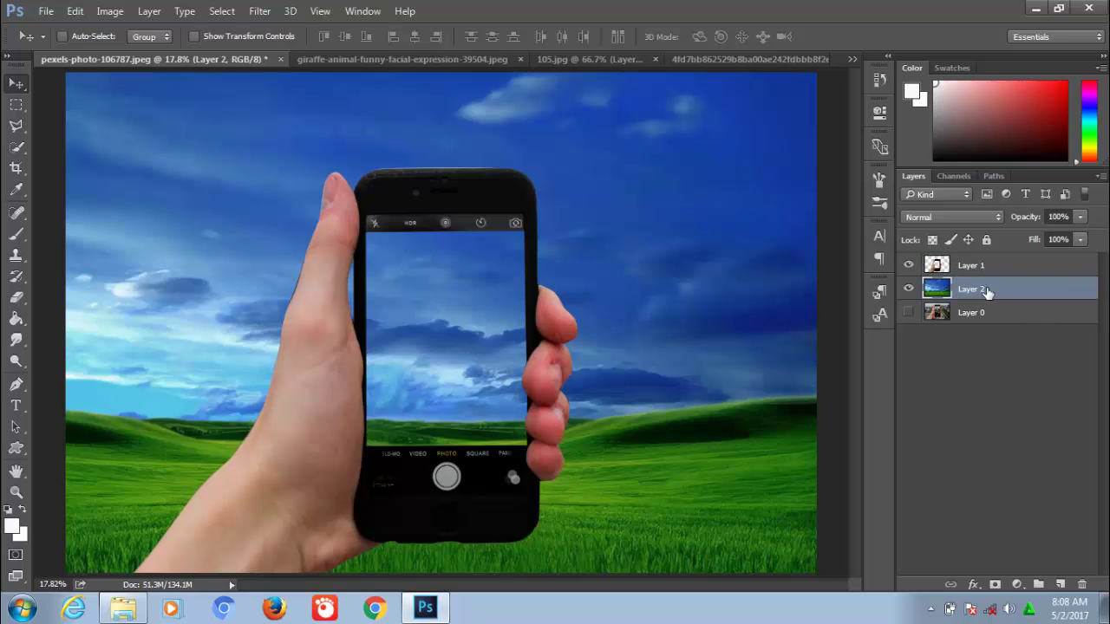
{"action": "key", "text": "ctrl+j"}
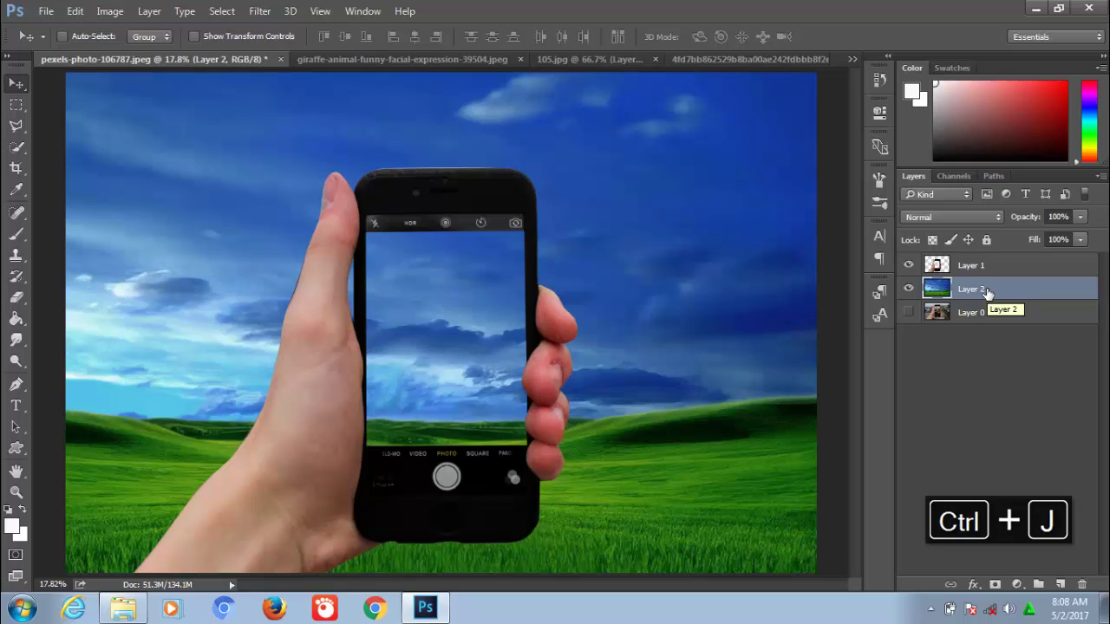
{"action": "key", "text": "ctrl+j"}
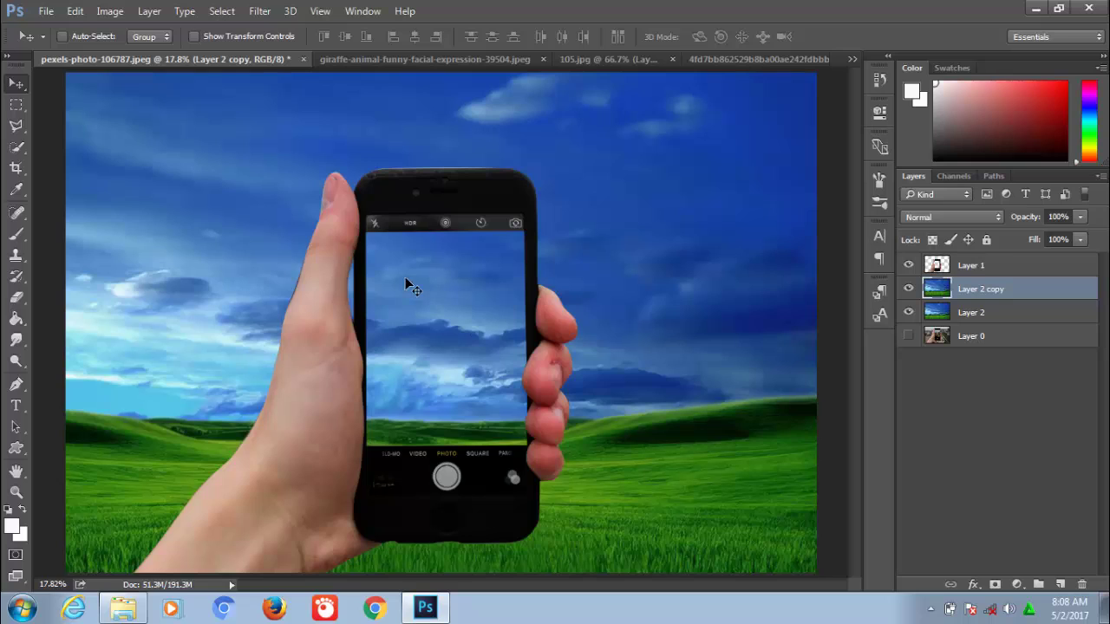
Mask Layer 2 copy to a Polygonal Lasso selection of the phone screen and hide Layer 2.
{"action": "left_click", "coordinate": [16, 126]}
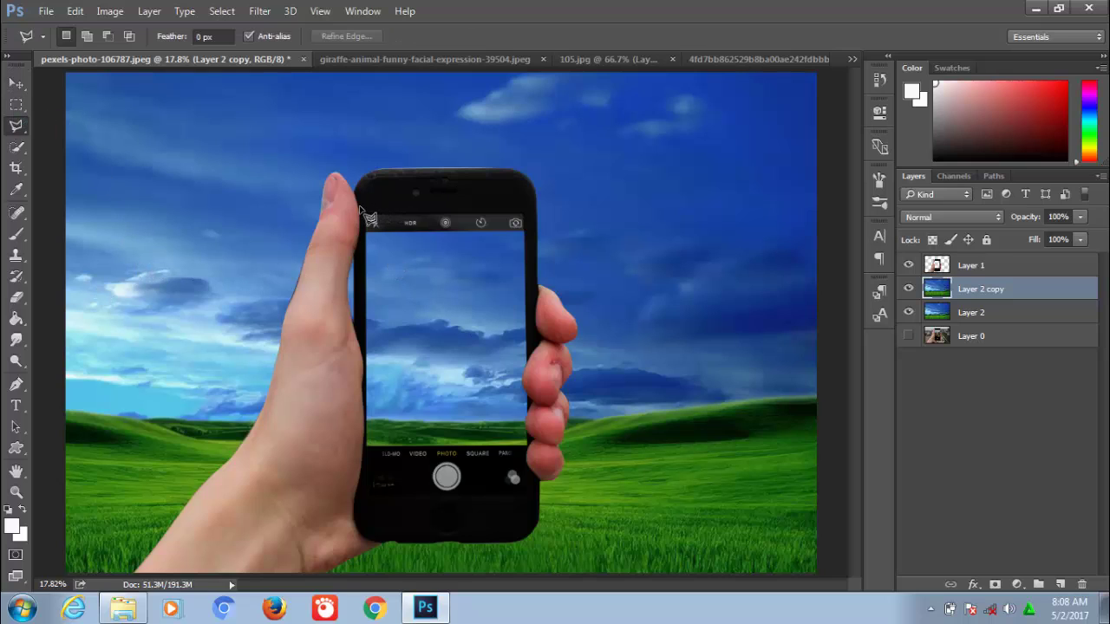
{"action": "left_click", "coordinate": [364, 206]}
{"action": "left_click", "coordinate": [531, 206]}
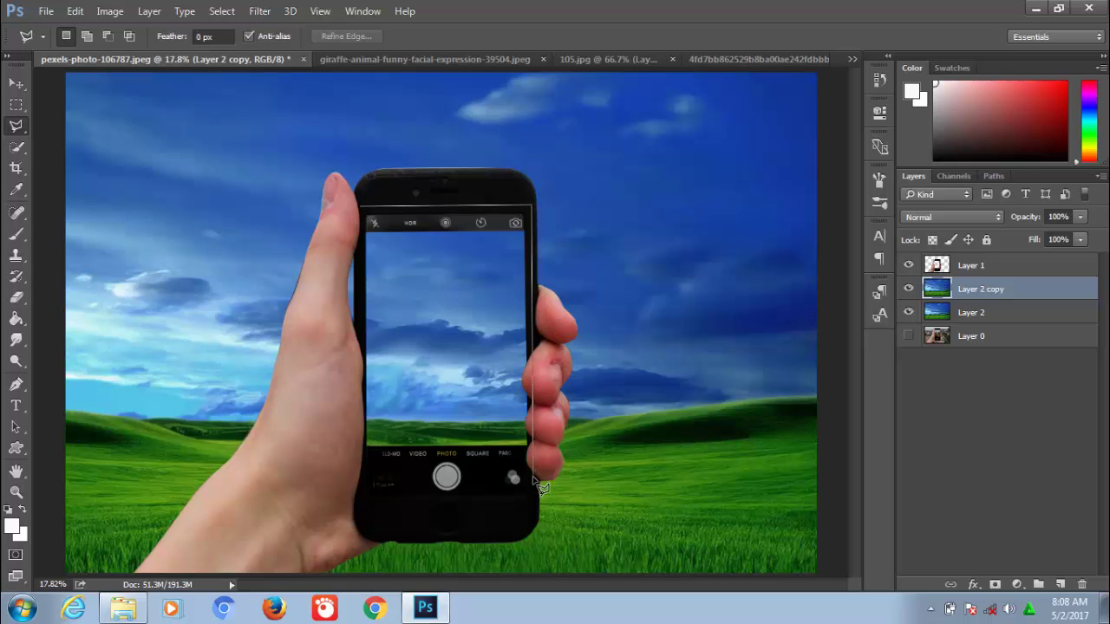
{"action": "left_click", "coordinate": [532, 477]}
{"action": "left_click", "coordinate": [359, 476]}
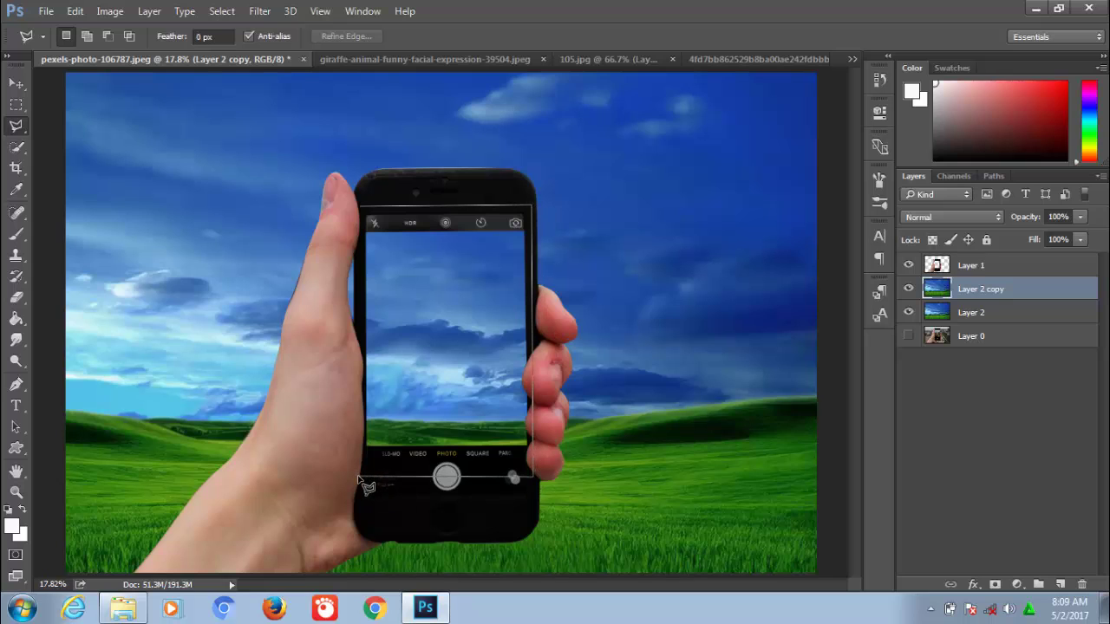
{"action": "left_click", "coordinate": [364, 208]}
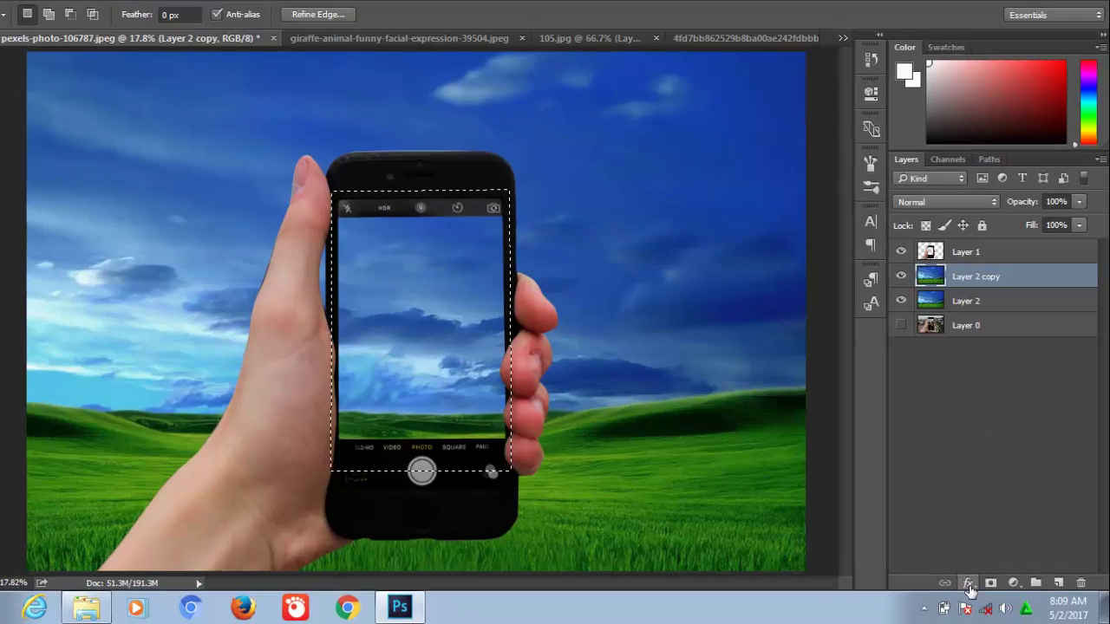
{"action": "left_click", "coordinate": [990, 583]}
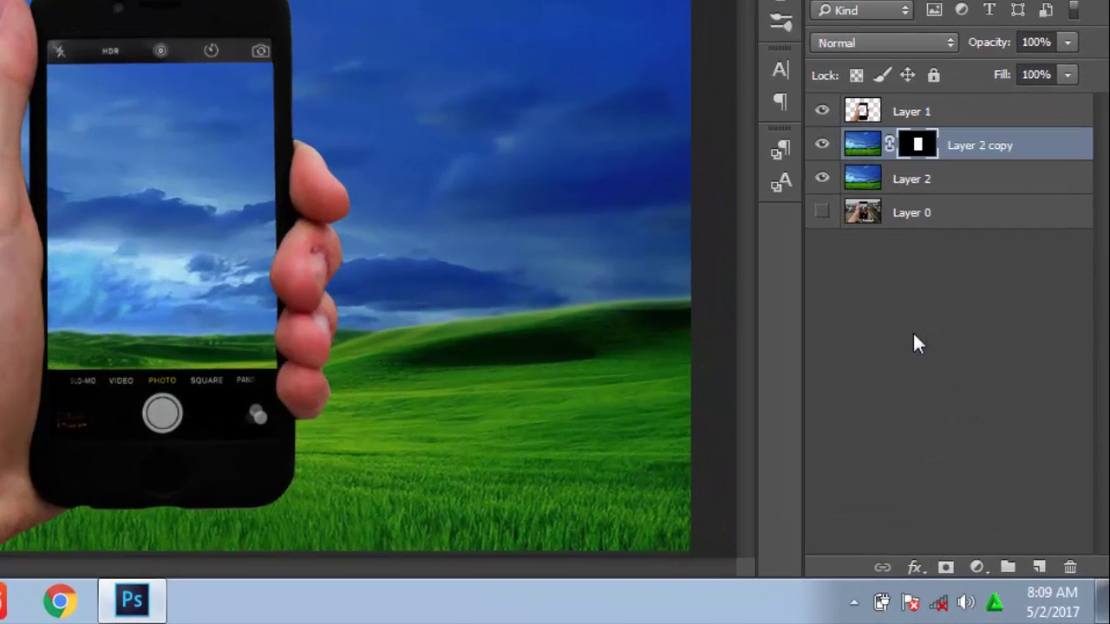
{"action": "left_click", "coordinate": [822, 179]}
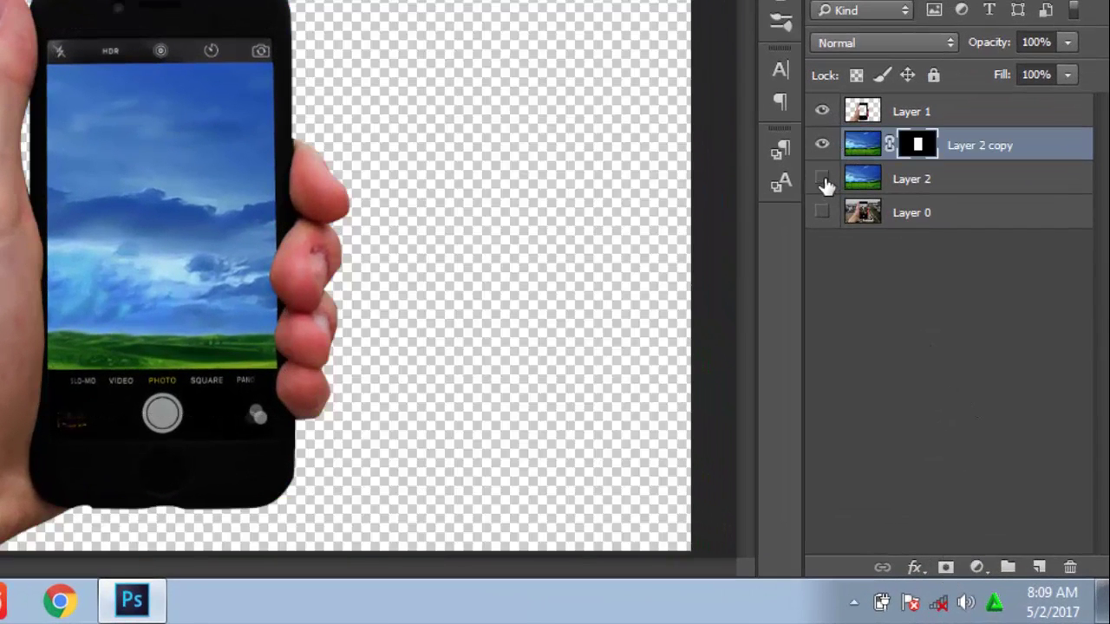
Show Layer 2 again and apply a 40.1-pixel Gaussian Blur to it.
{"action": "left_click", "coordinate": [822, 180]}
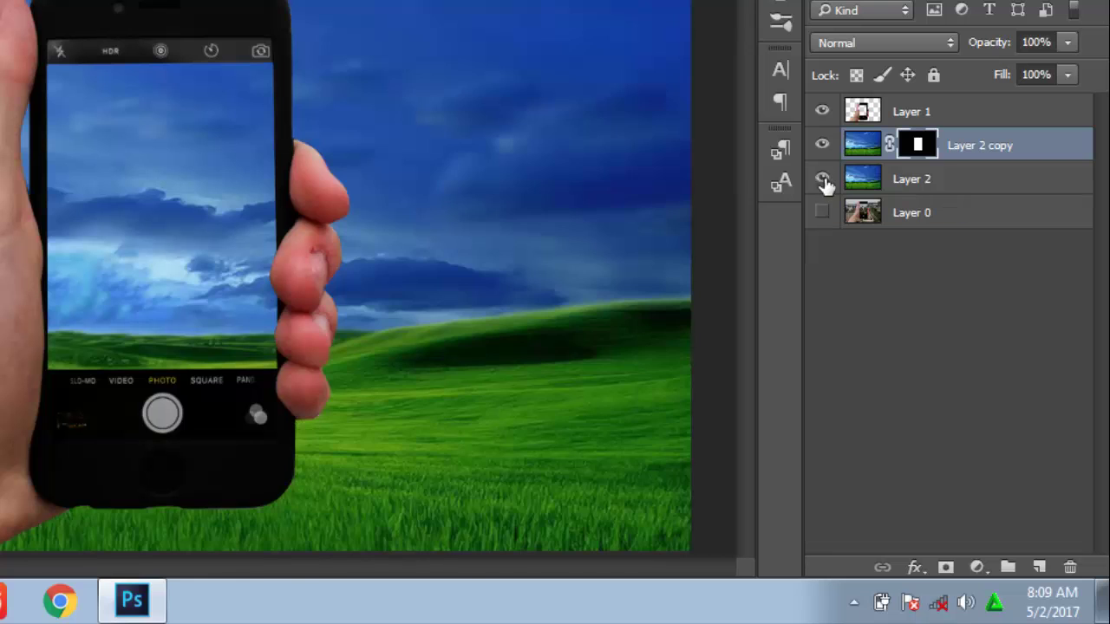
{"action": "left_click", "coordinate": [932, 182]}
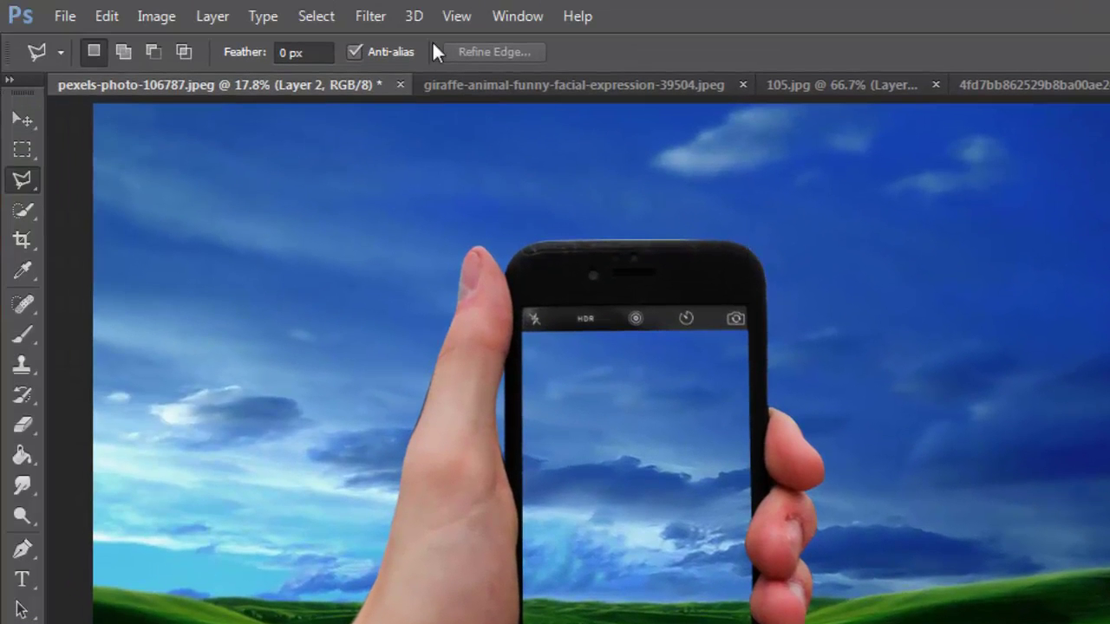
{"action": "left_click", "coordinate": [384, 15]}
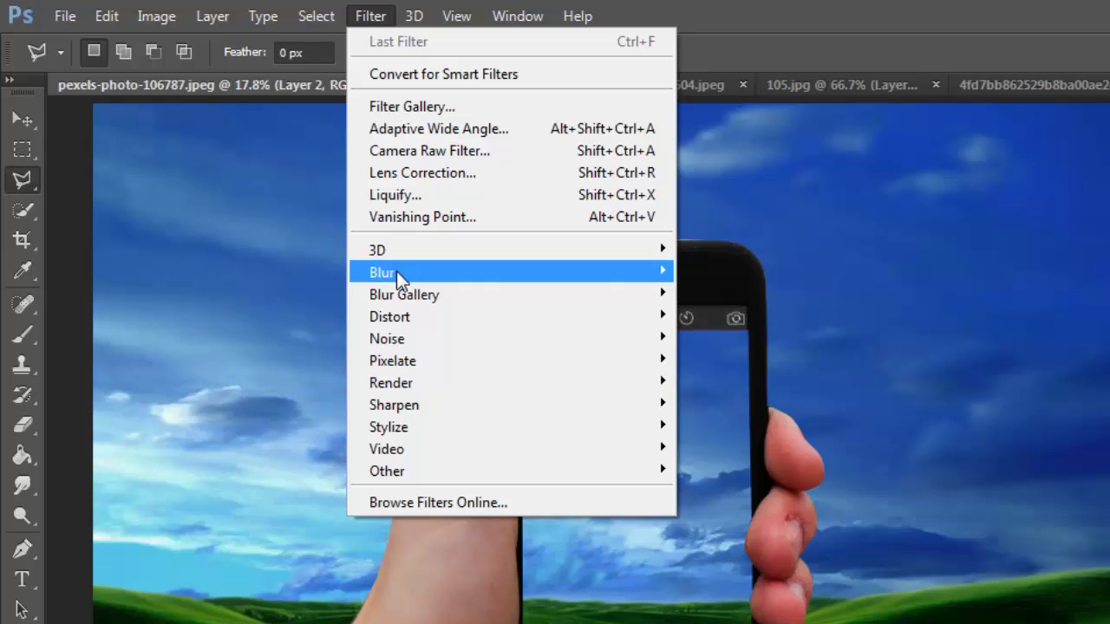
{"action": "mouse_move", "coordinate": [382, 273]}
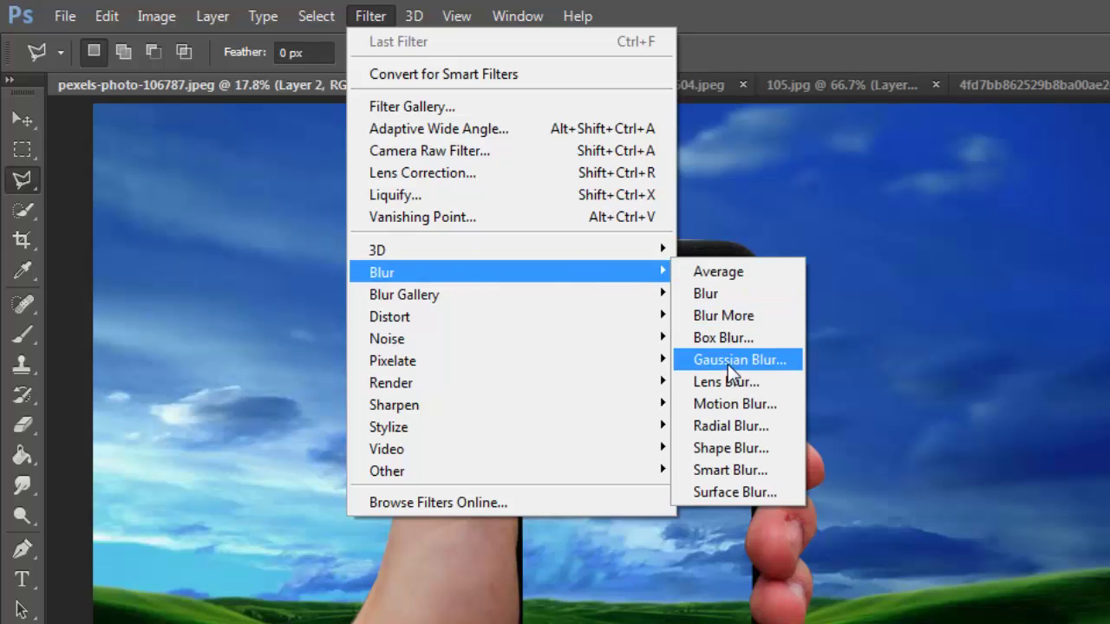
{"action": "left_click", "coordinate": [728, 364]}
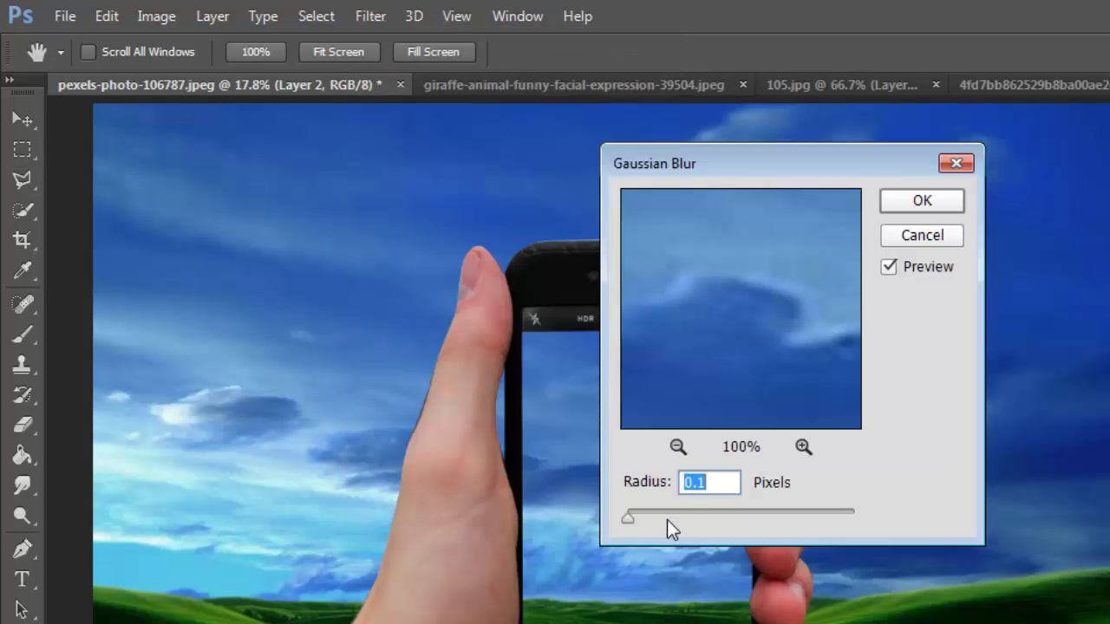
{"action": "left_click_drag", "start_coordinate": [631, 521], "coordinate": [704, 519]}
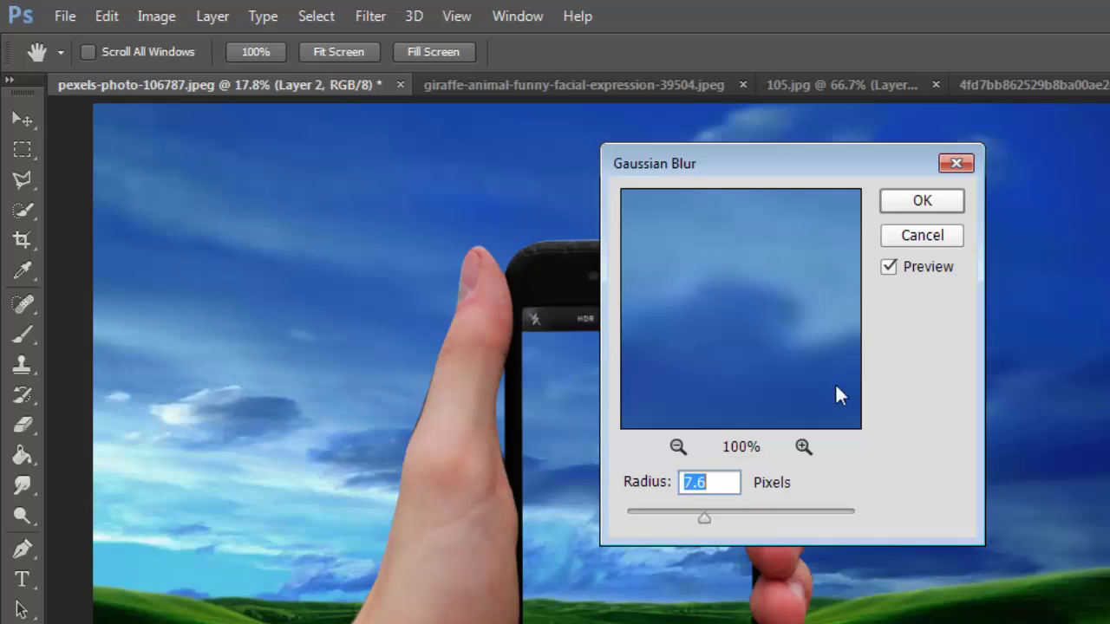
{"action": "left_click", "coordinate": [677, 447]}
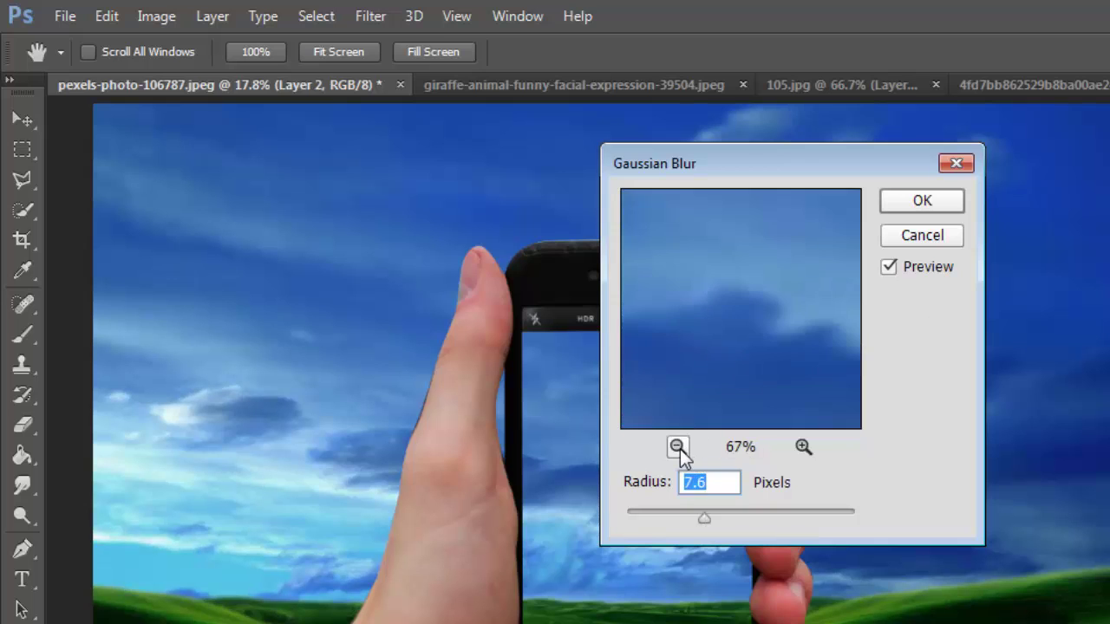
{"action": "left_click", "coordinate": [677, 447]}
{"action": "left_click", "coordinate": [678, 447]}
{"action": "left_click", "coordinate": [677, 446]}
{"action": "left_click", "coordinate": [678, 447]}
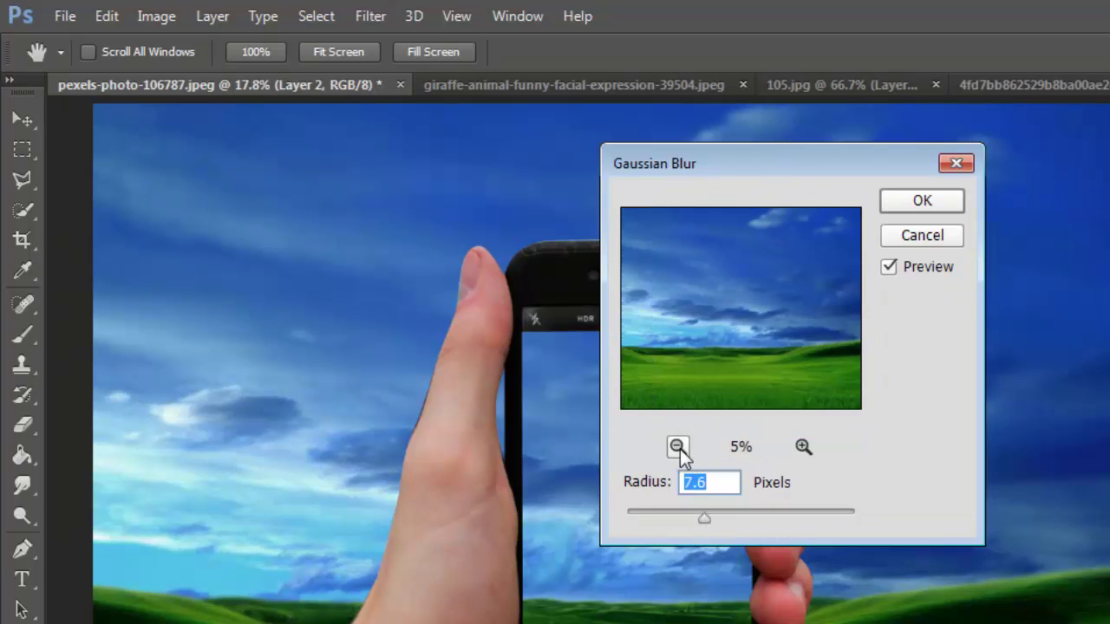
{"action": "mouse_move", "coordinate": [704, 518]}
{"action": "left_mouse_down"}
{"action": "mouse_move", "coordinate": [757, 518]}
{"action": "mouse_move", "coordinate": [734, 518]}
{"action": "mouse_move", "coordinate": [743, 517]}
{"action": "left_mouse_up"}
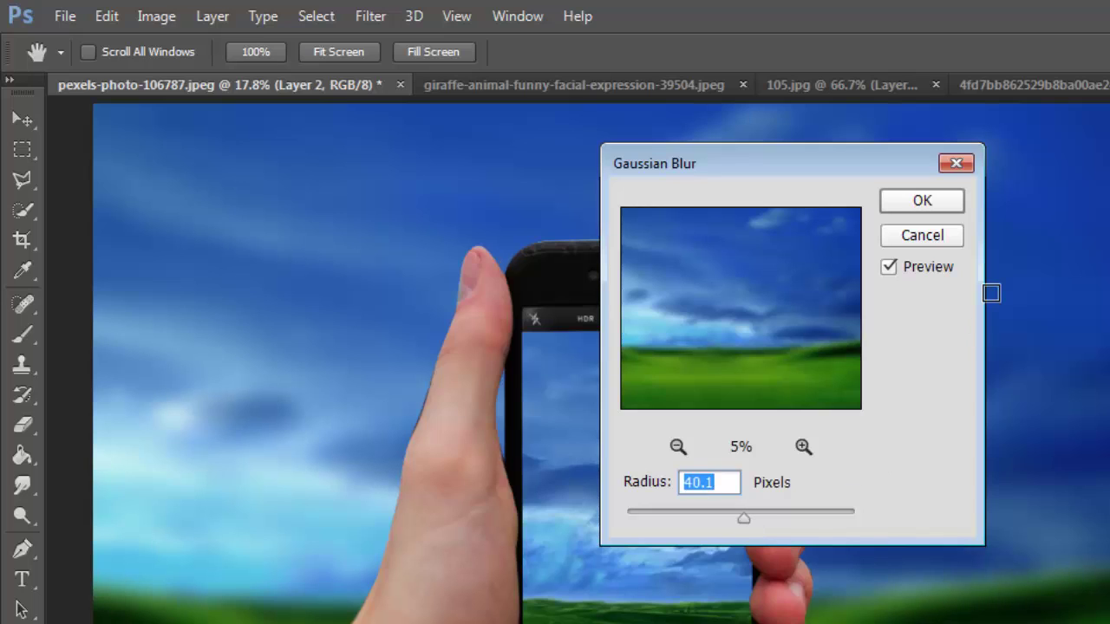
{"action": "left_click", "coordinate": [905, 202]}
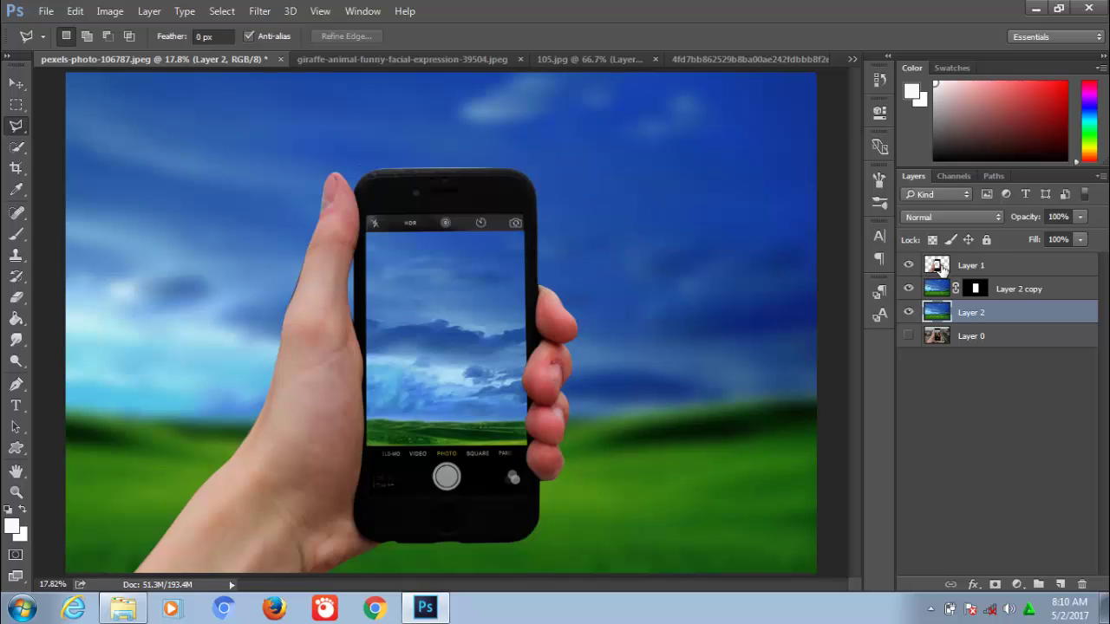
Switch to the giraffe image and zoom in on the giraffe's mane.
{"action": "left_click", "coordinate": [1026, 293]}
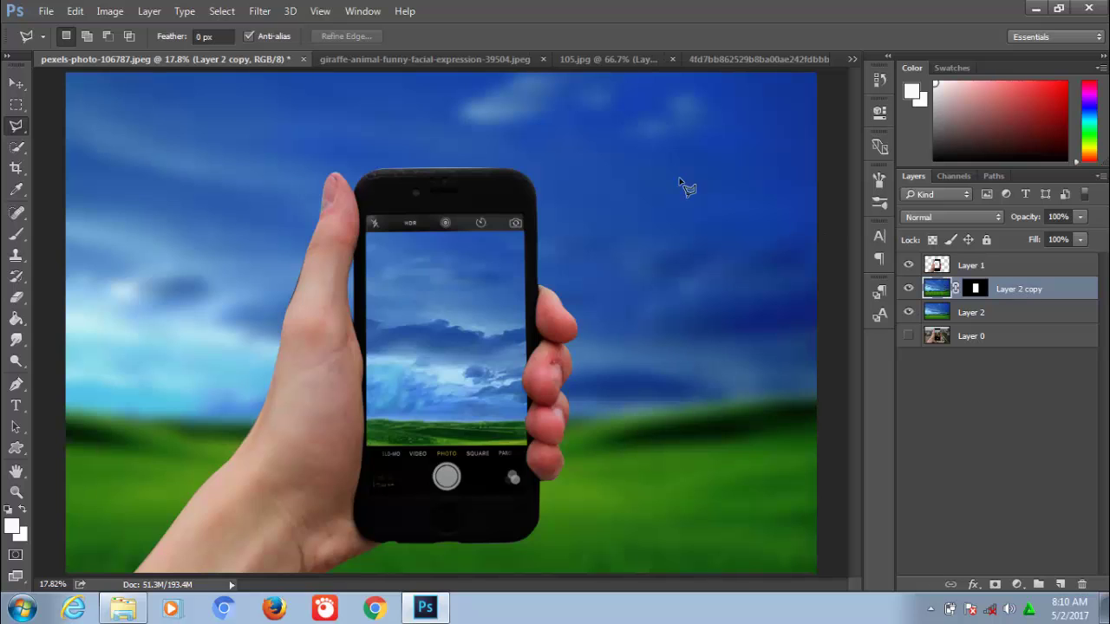
{"action": "left_click", "coordinate": [446, 59]}
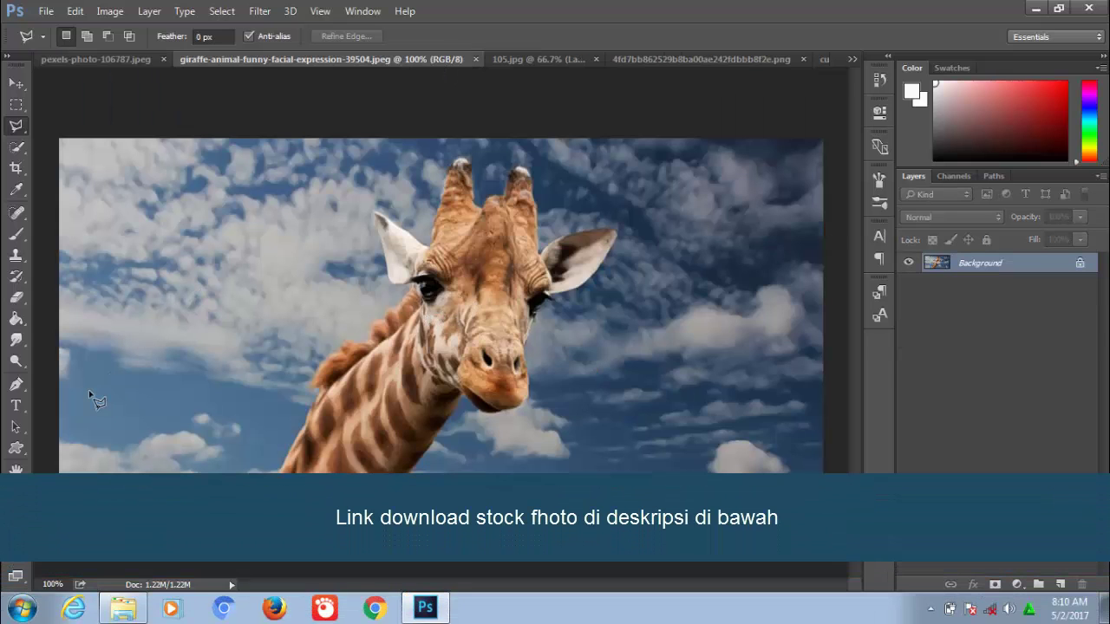
{"action": "left_click", "coordinate": [16, 384]}
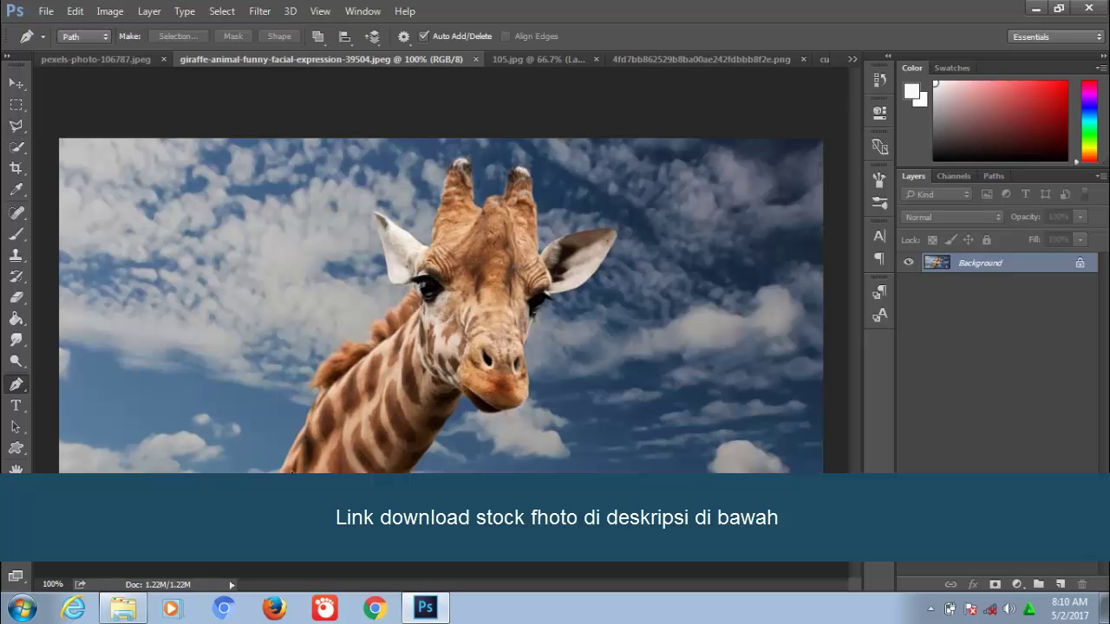
{"action": "left_click", "coordinate": [16, 492]}
{"action": "left_click", "coordinate": [339, 448]}
{"action": "mouse_move", "coordinate": [339, 448]}
{"action": "left_mouse_down"}
{"action": "mouse_move", "coordinate": [396, 401]}
{"action": "mouse_move", "coordinate": [394, 414]}
{"action": "left_mouse_up"}
{"action": "left_click", "coordinate": [16, 384]}
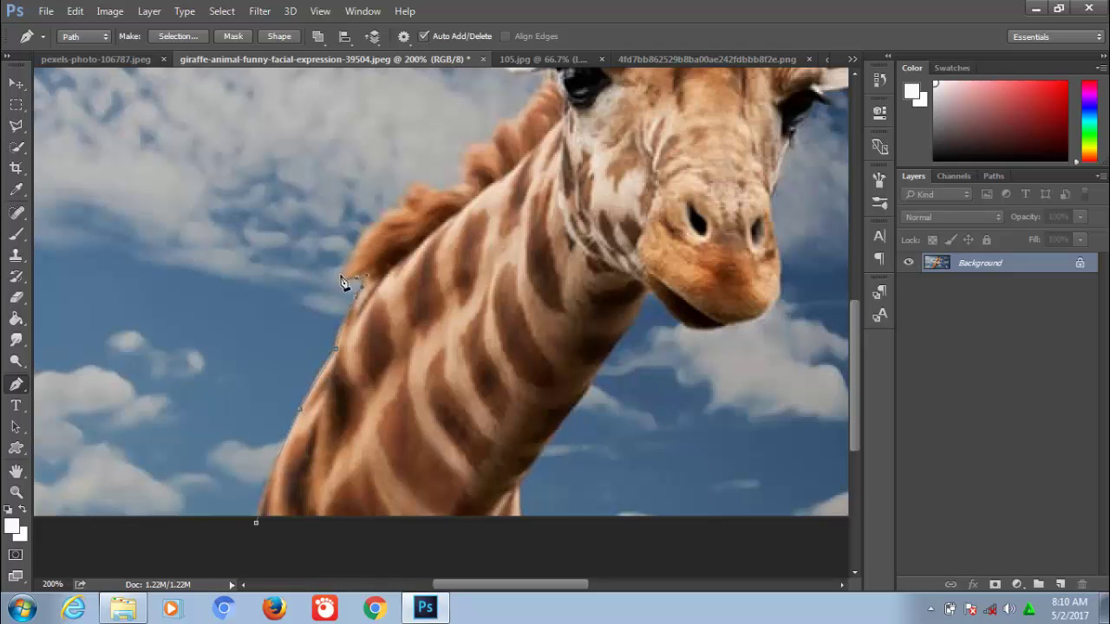
Trace a closed Pen path around the giraffe's head, mane and neck.
{"action": "left_click", "coordinate": [405, 196]}
{"action": "left_click_drag", "start_coordinate": [436, 188], "coordinate": [465, 191]}
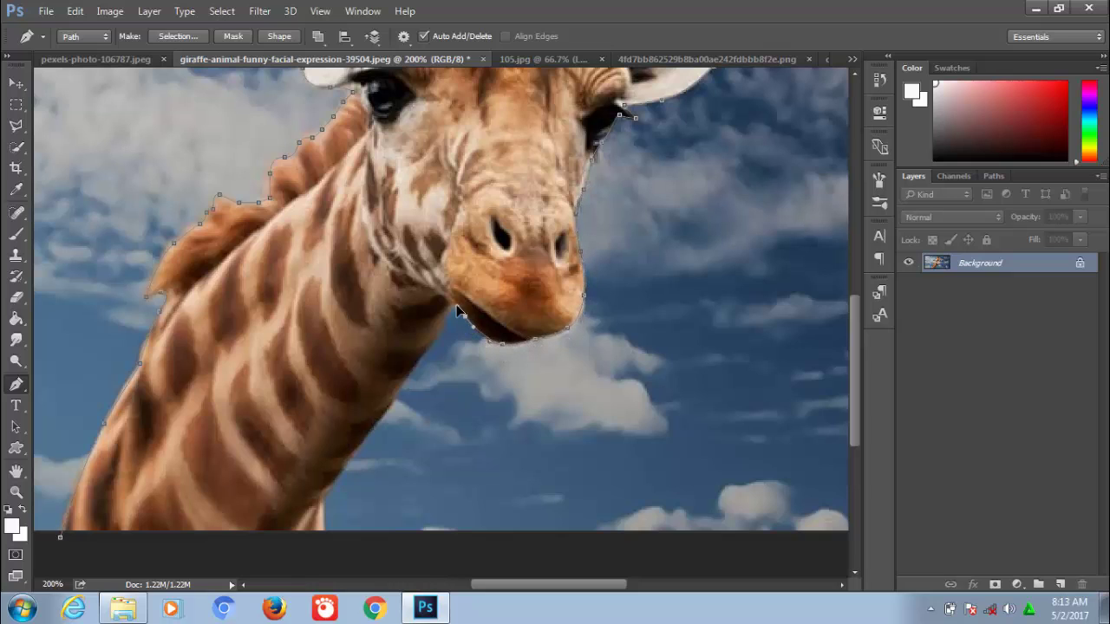
{"action": "left_click", "coordinate": [373, 430]}
{"action": "left_click_drag", "start_coordinate": [373, 430], "coordinate": [456, 243]}
{"action": "left_click", "coordinate": [437, 258]}
{"action": "left_click", "coordinate": [428, 273]}
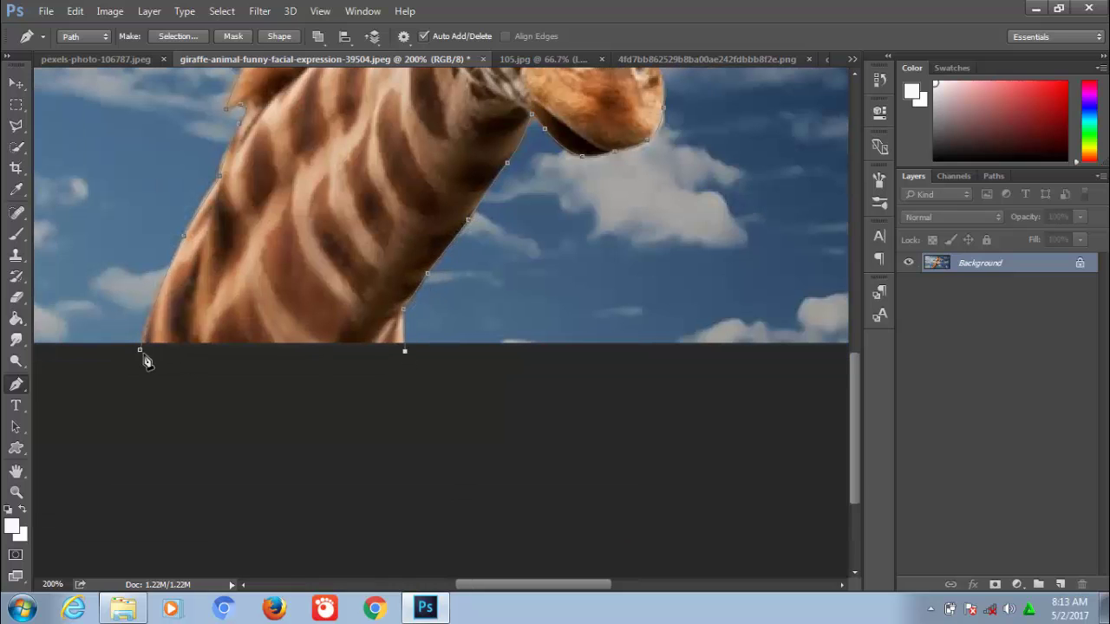
{"action": "left_click", "coordinate": [140, 352]}
Cut the giraffe onto Layer 1, hide the sky Background, and drag it into the phone document.
{"action": "key", "text": "ctrl+0"}
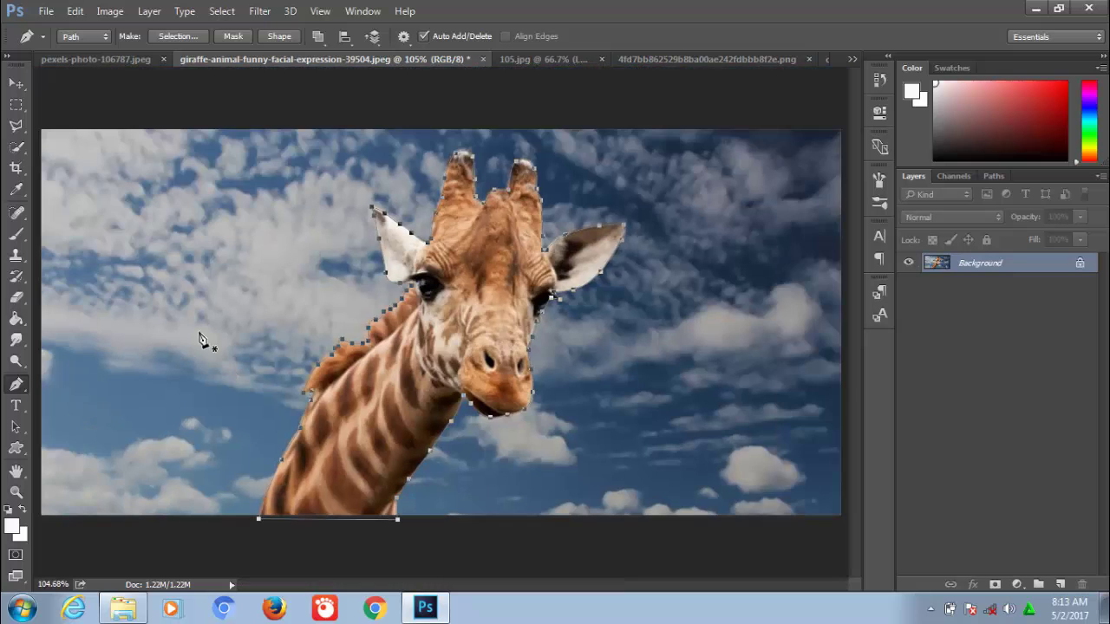
{"action": "right_click", "coordinate": [404, 328]}
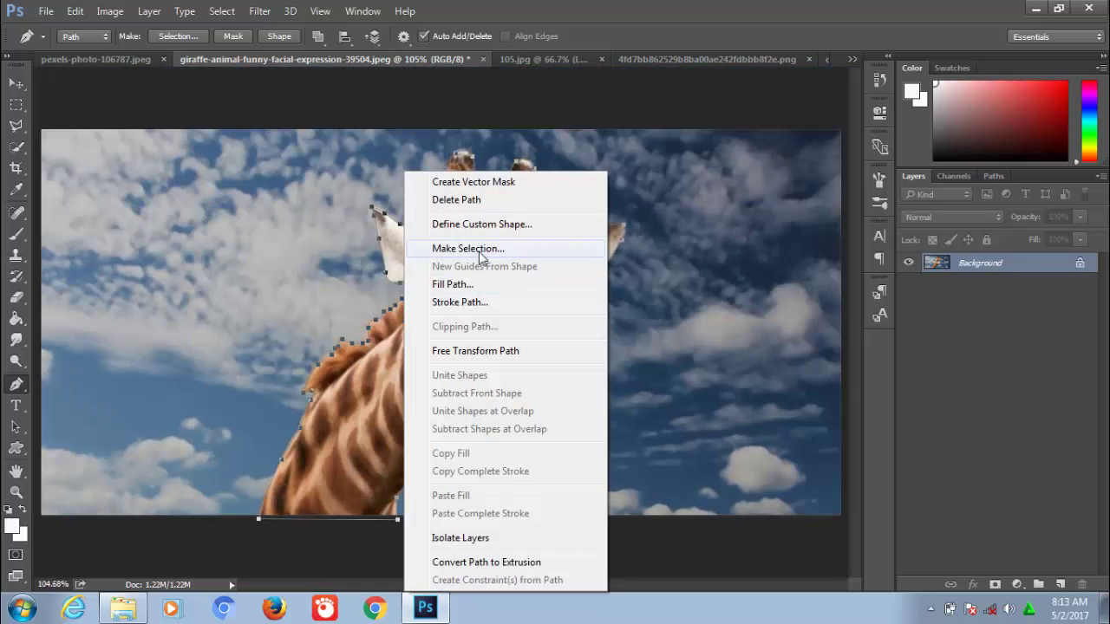
{"action": "left_click", "coordinate": [479, 253]}
{"action": "left_click", "coordinate": [639, 167]}
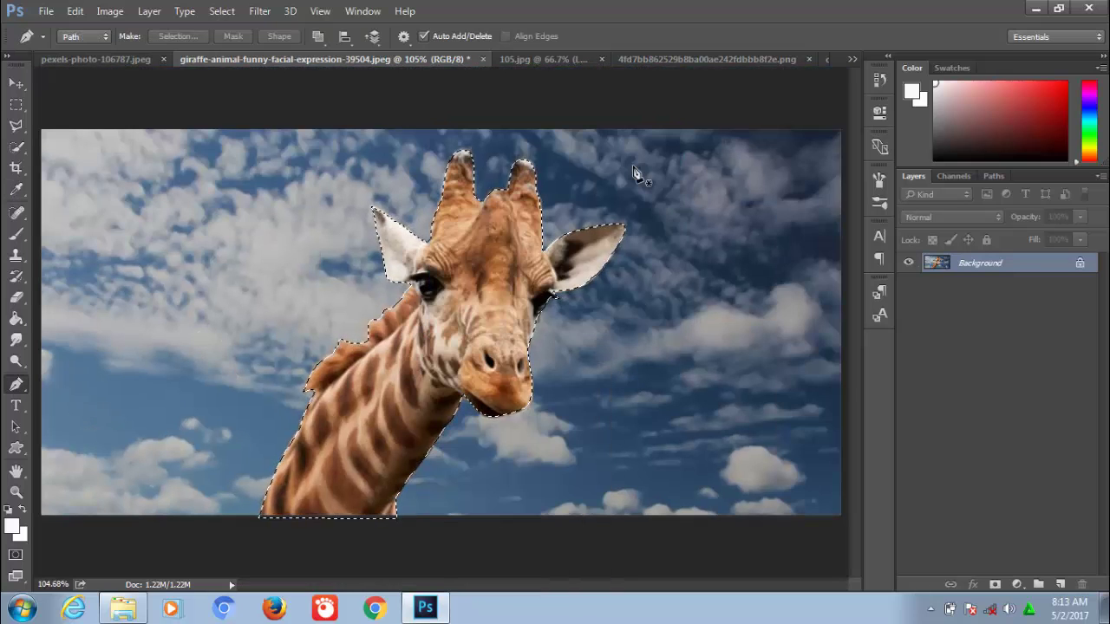
{"action": "key", "text": "ctrl+j"}
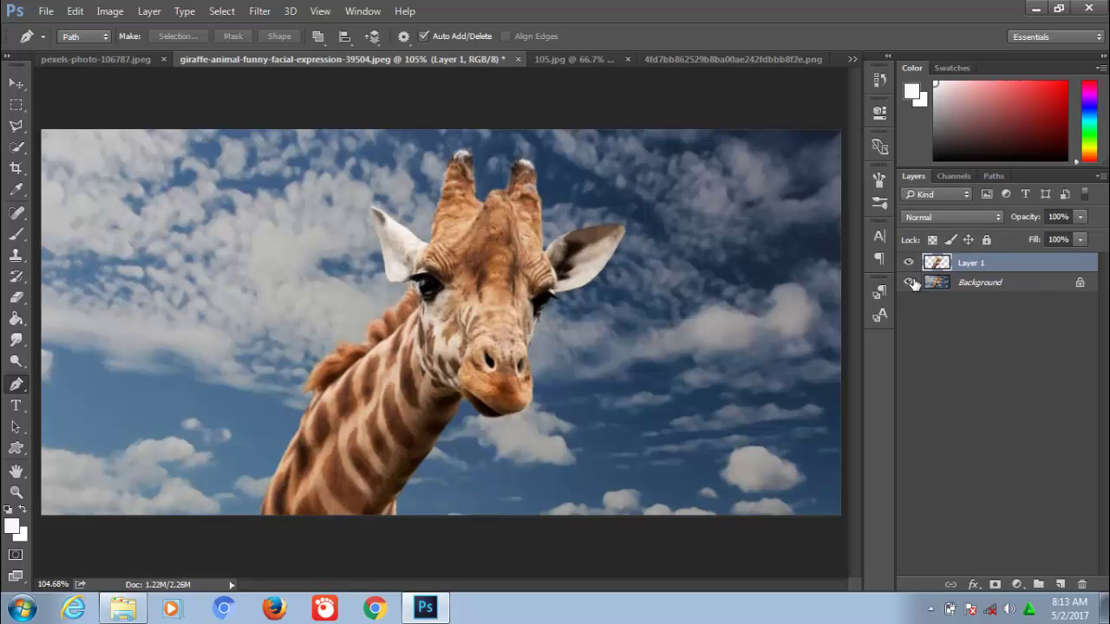
{"action": "left_click", "coordinate": [908, 283]}
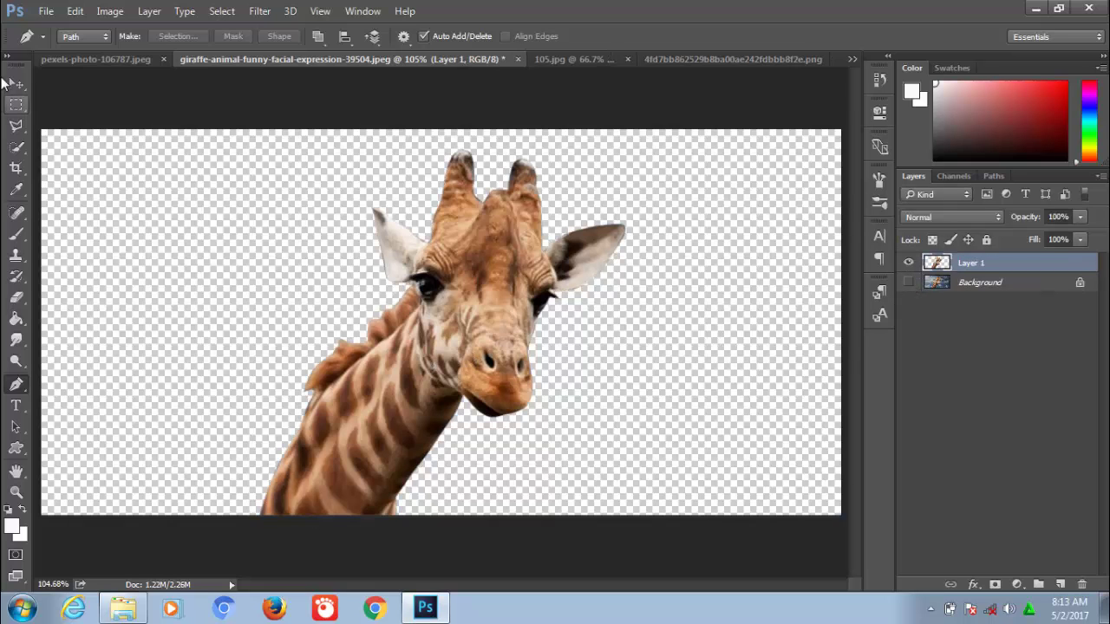
{"action": "left_click", "coordinate": [16, 84]}
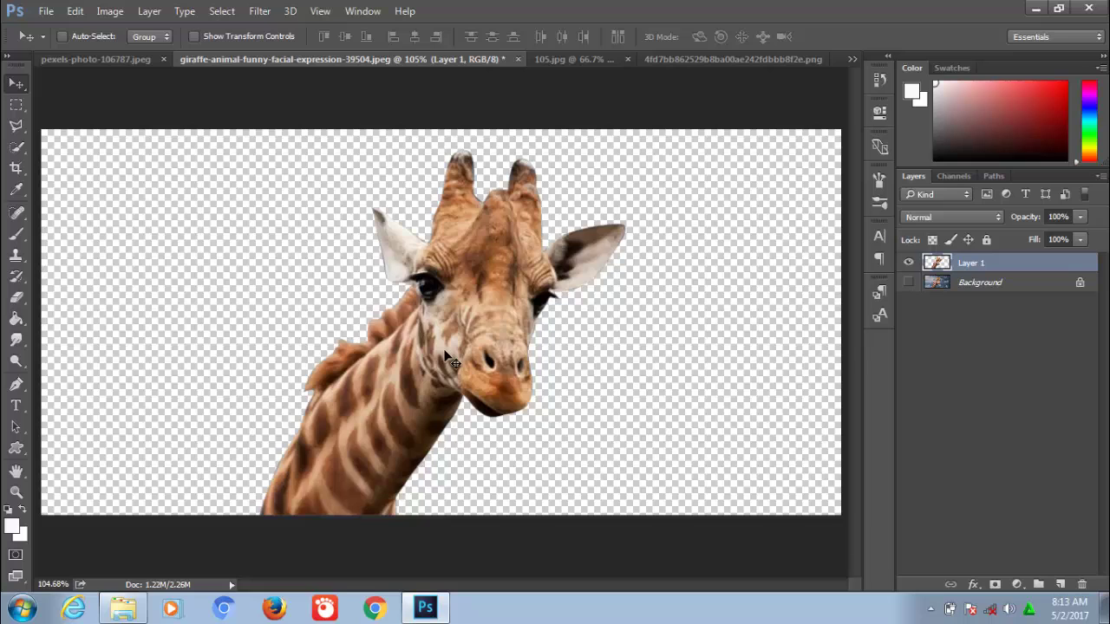
{"action": "left_click_drag", "start_coordinate": [445, 357], "coordinate": [207, 129]}
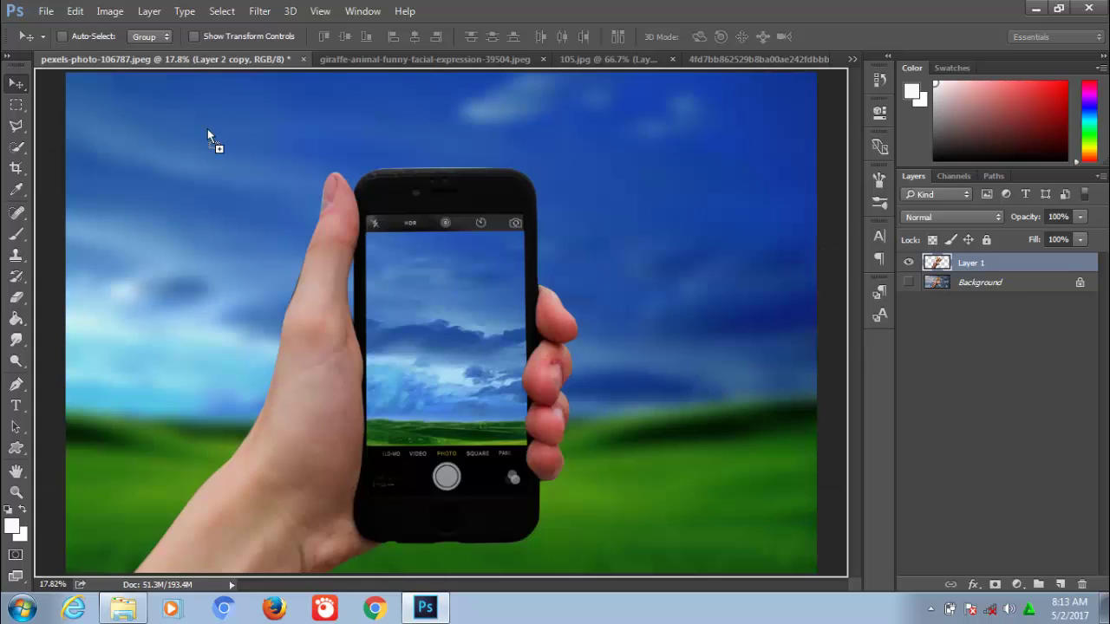
Drop the giraffe onto the phone as Layer 3, enlarge it about threefold and flip it horizontally.
{"action": "left_click_drag", "start_coordinate": [453, 301], "coordinate": [445, 311]}
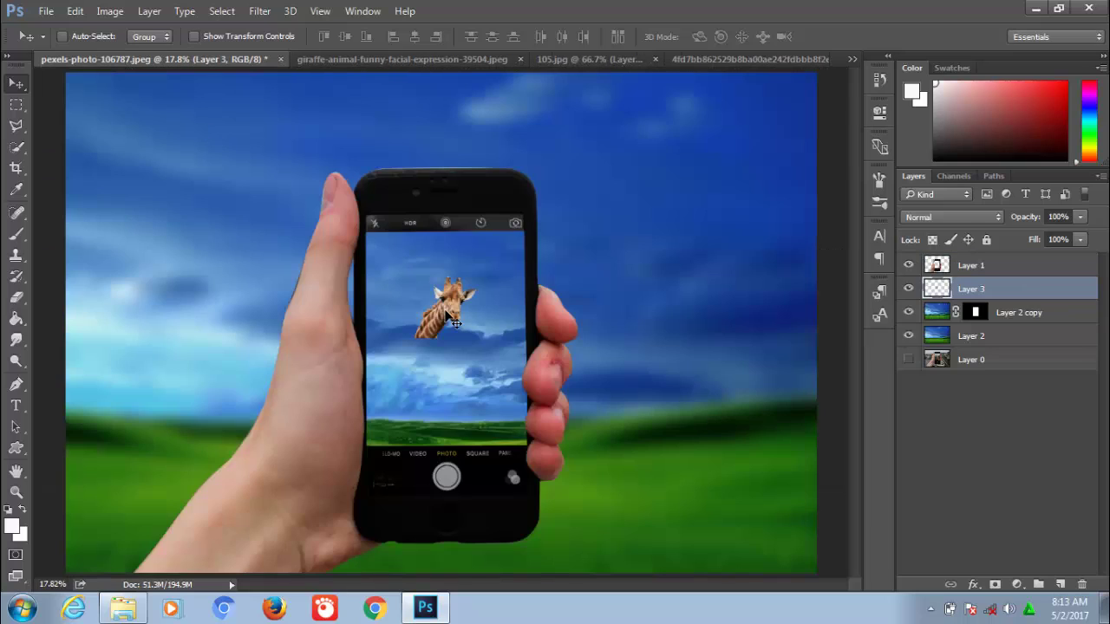
{"action": "key", "text": "ctrl+t"}
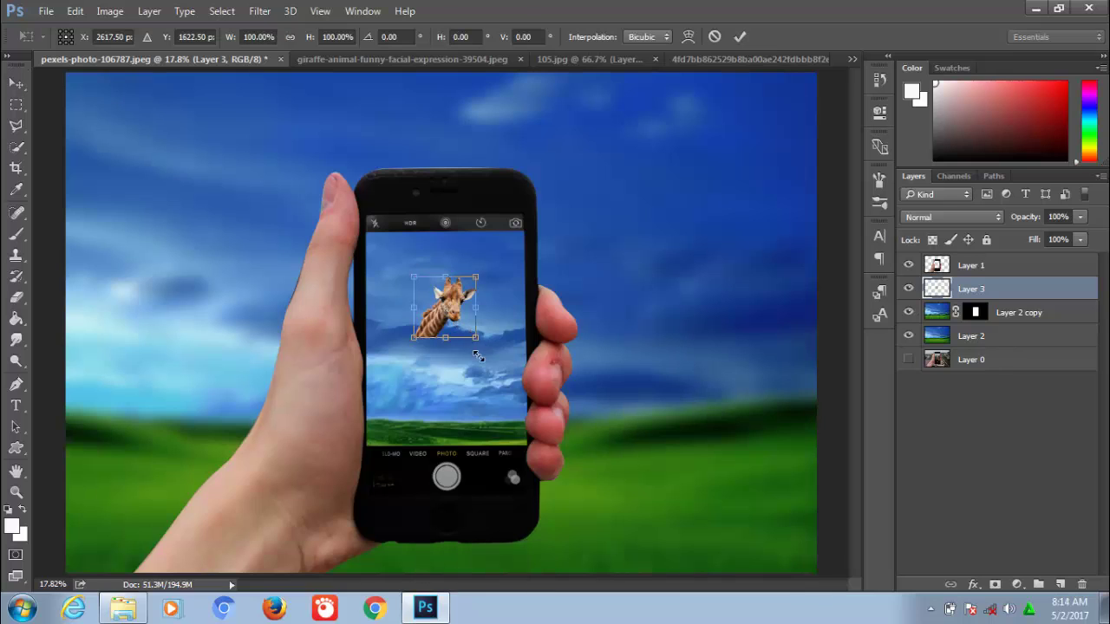
{"action": "left_click_drag", "start_coordinate": [476, 355], "coordinate": [566, 498]}
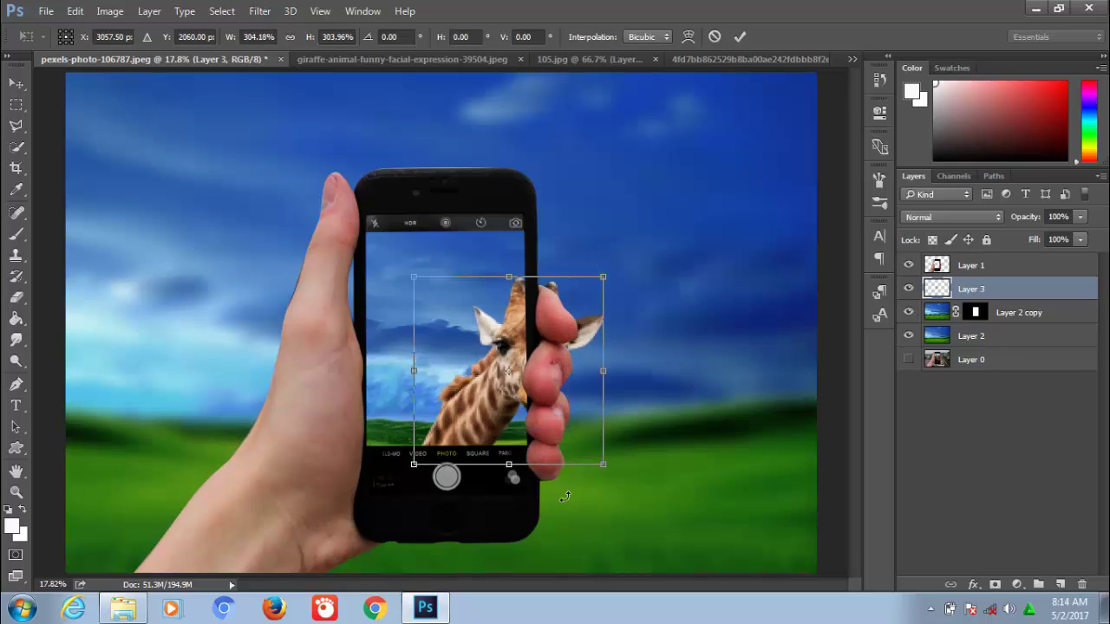
{"action": "right_click", "coordinate": [475, 390]}
{"action": "left_click", "coordinate": [536, 356]}
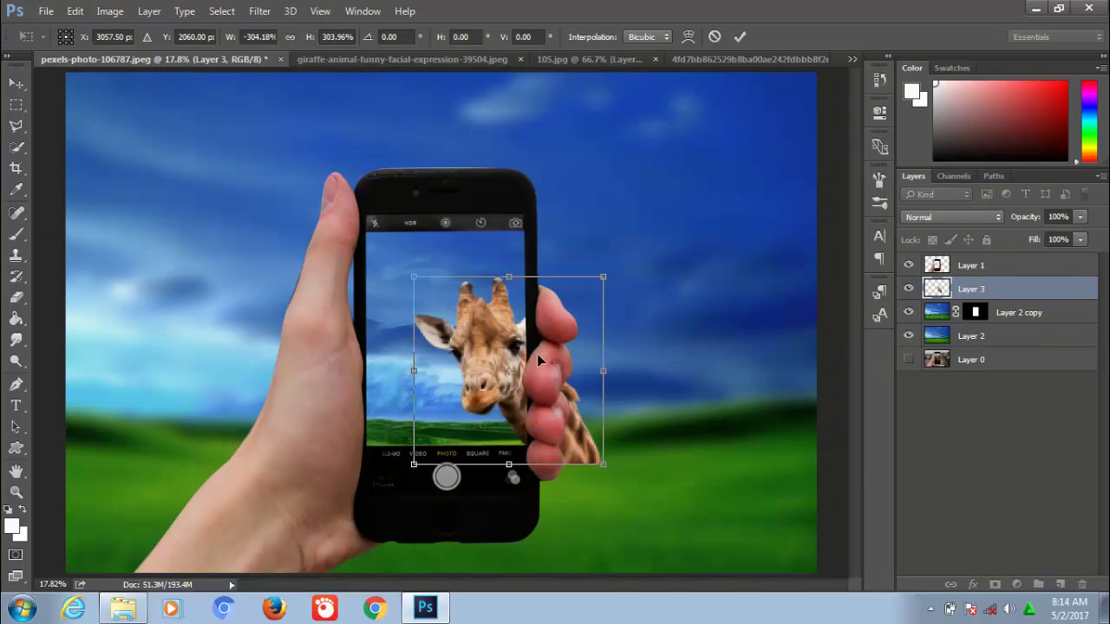
Reposition and rescale the giraffe to about 400% so its head fills the phone screen.
{"action": "left_click_drag", "start_coordinate": [501, 374], "coordinate": [474, 337]}
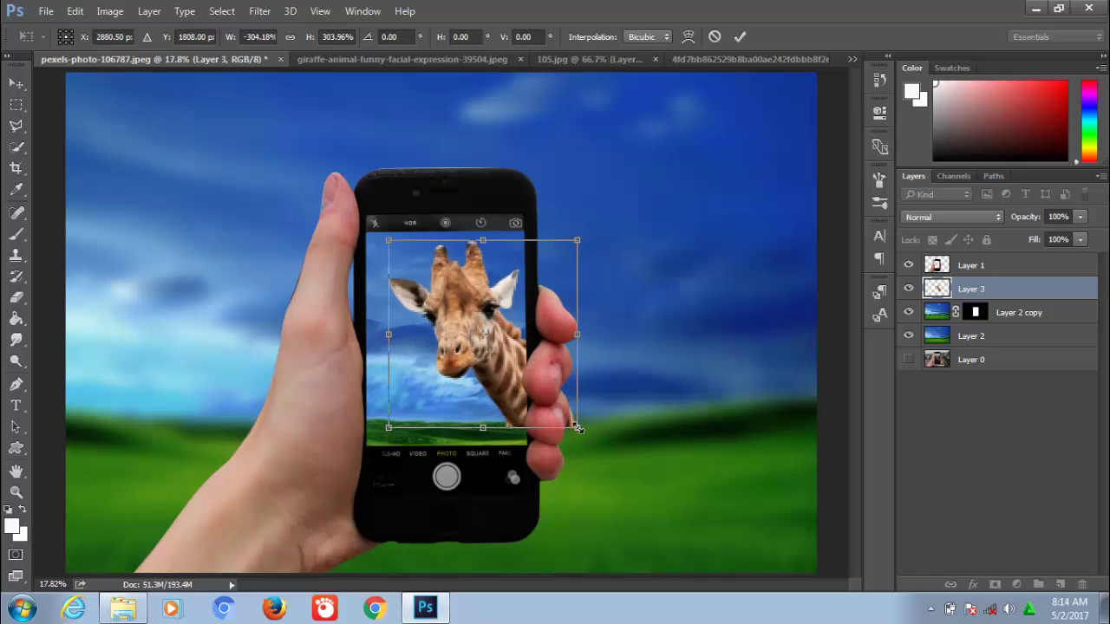
{"action": "left_click_drag", "start_coordinate": [580, 430], "coordinate": [598, 450]}
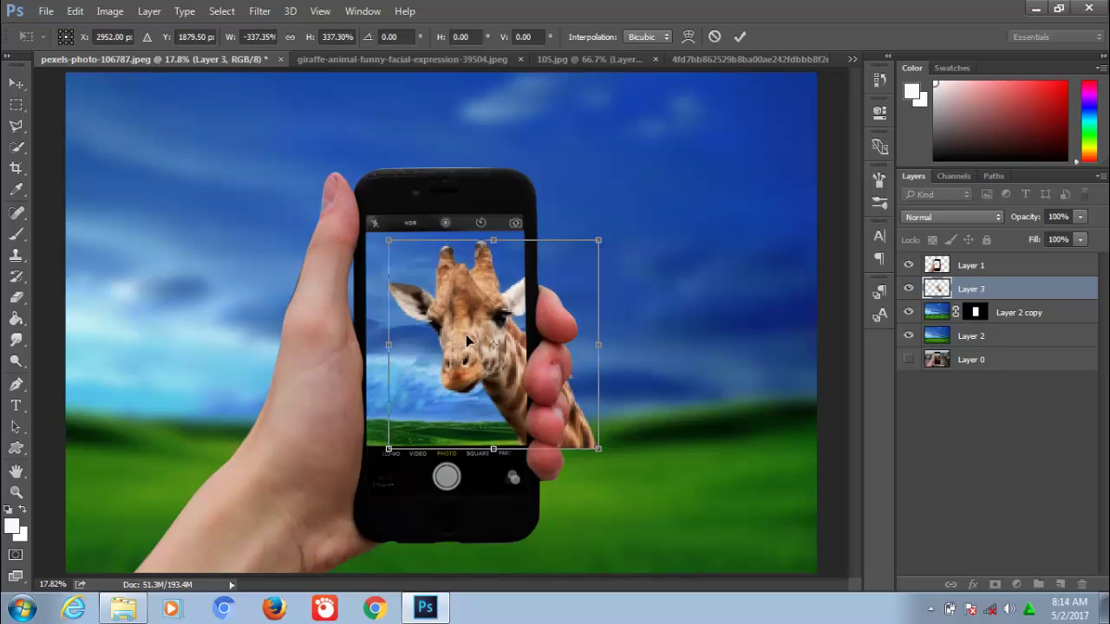
{"action": "left_click_drag", "start_coordinate": [466, 342], "coordinate": [464, 348]}
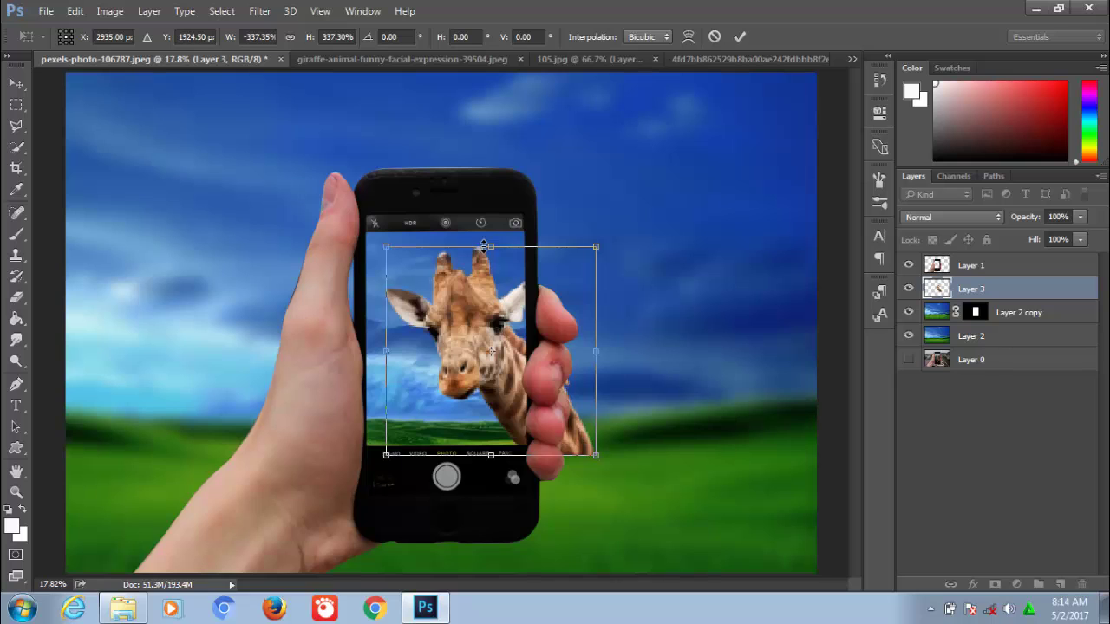
{"action": "mouse_move", "coordinate": [386, 247]}
{"action": "left_mouse_down"}
{"action": "mouse_move", "coordinate": [323, 157]}
{"action": "mouse_move", "coordinate": [341, 149]}
{"action": "left_mouse_up"}
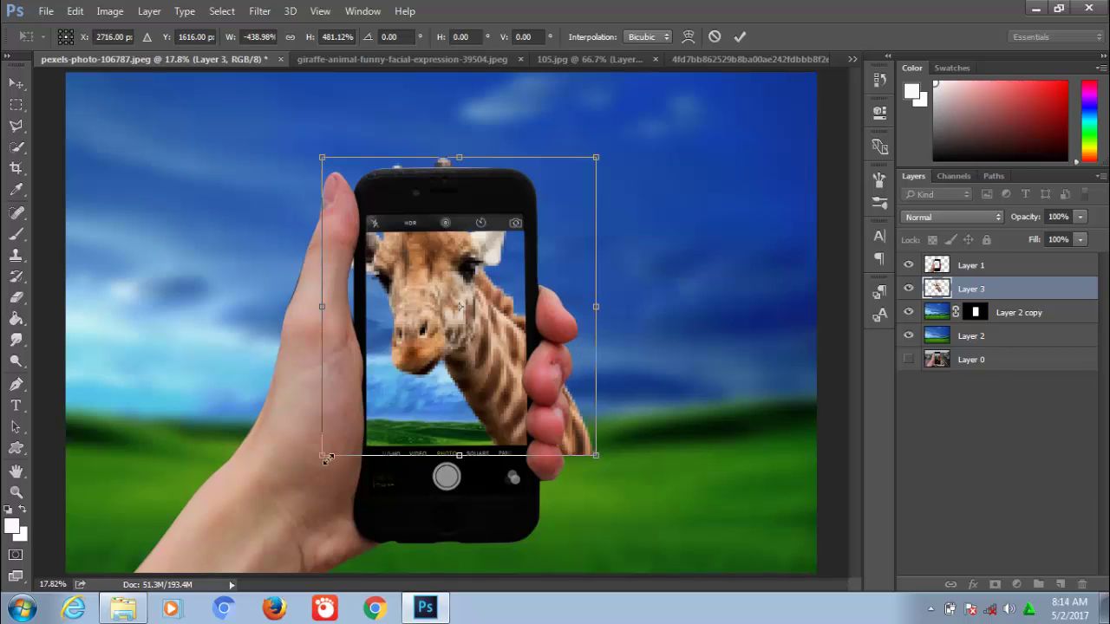
{"action": "left_click_drag", "start_coordinate": [321, 458], "coordinate": [331, 448]}
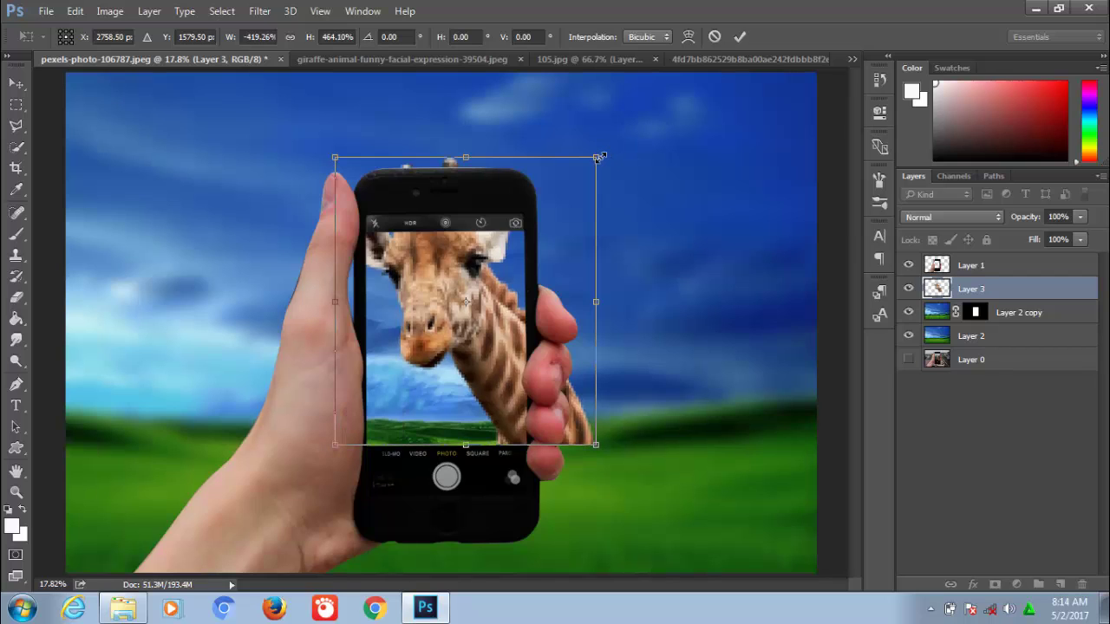
{"action": "left_click_drag", "start_coordinate": [598, 157], "coordinate": [577, 176]}
Commit the giraffe transform, move Layer 3 above Layer 1, and add a white layer mask.
{"action": "left_click", "coordinate": [740, 37]}
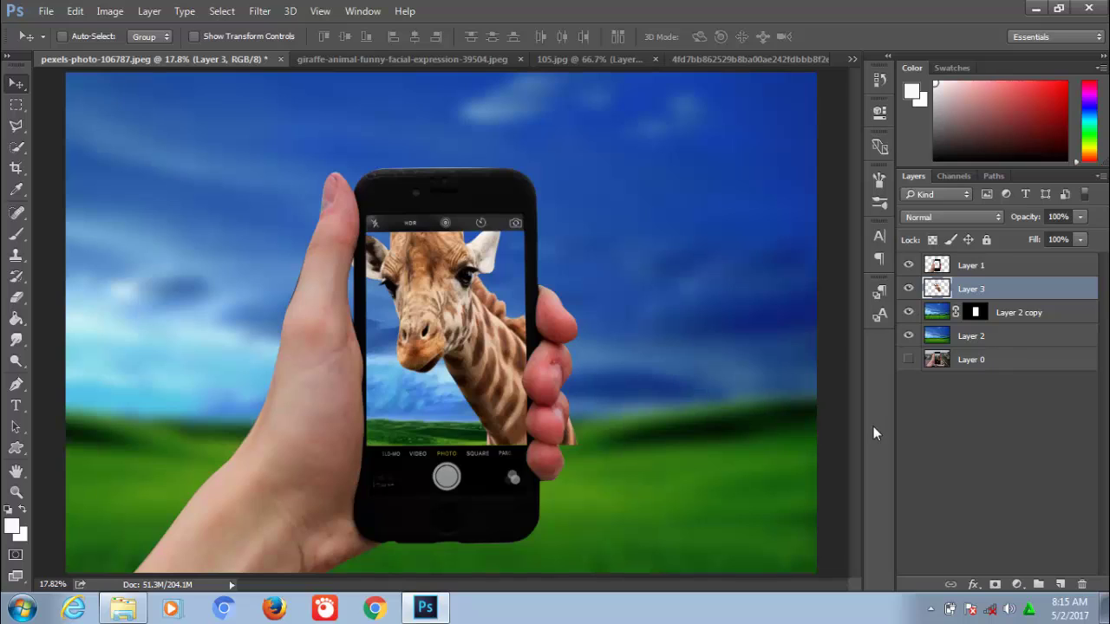
{"action": "left_click", "coordinate": [18, 299]}
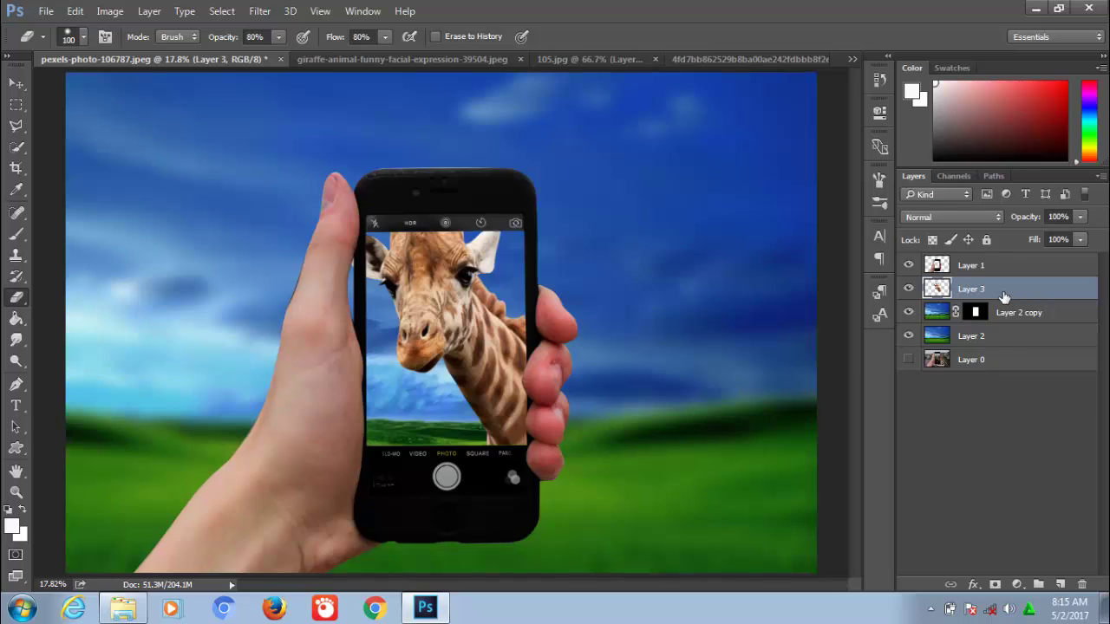
{"action": "left_click_drag", "start_coordinate": [995, 295], "coordinate": [994, 269]}
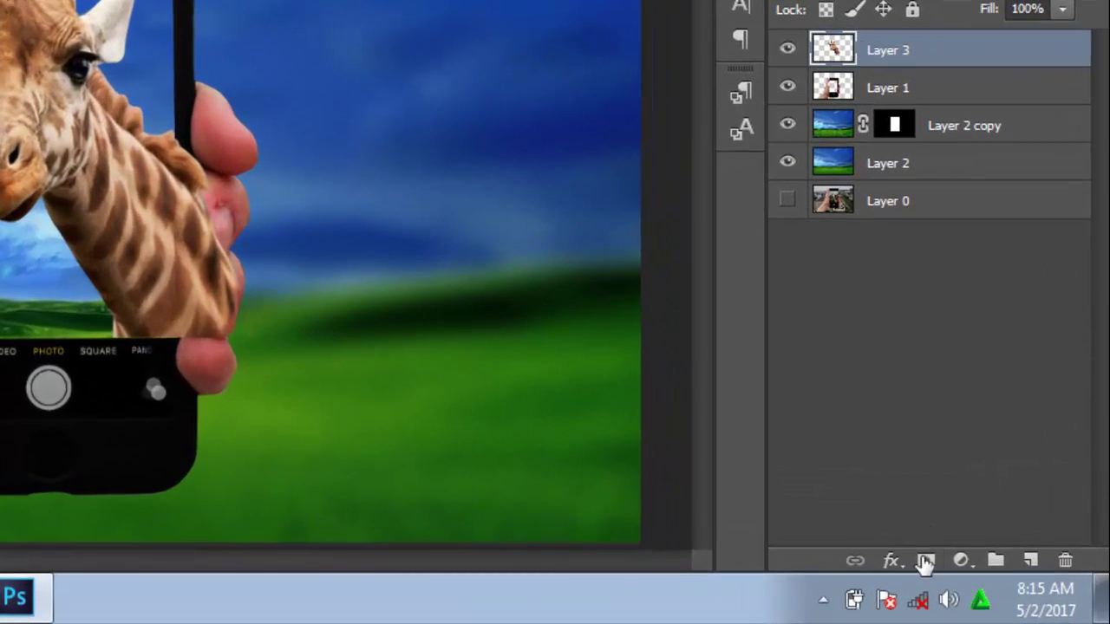
{"action": "left_click", "coordinate": [924, 562]}
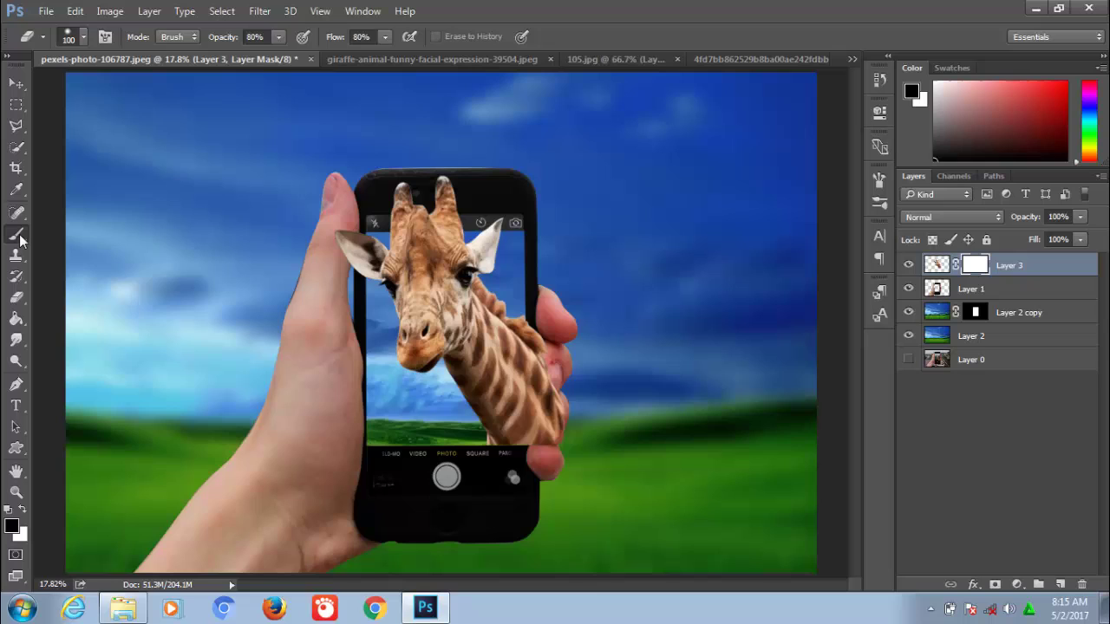
Paint the mask over the finger, then set the brush to 100% opacity, 100% flow, size 300.
{"action": "left_click", "coordinate": [18, 235]}
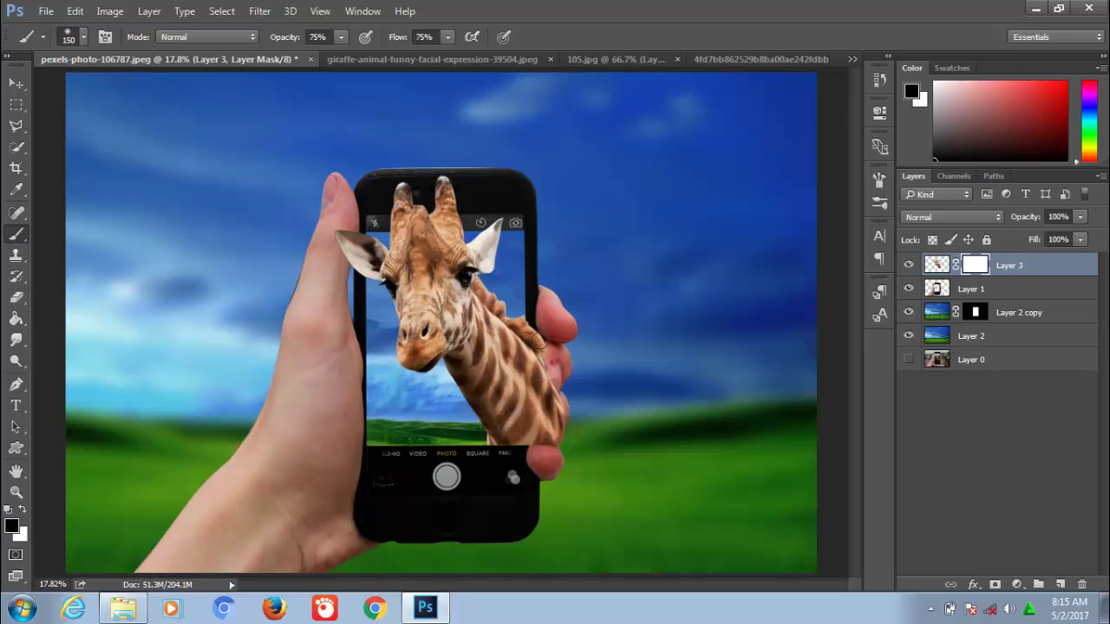
{"action": "left_click_drag", "start_coordinate": [550, 390], "coordinate": [547, 422]}
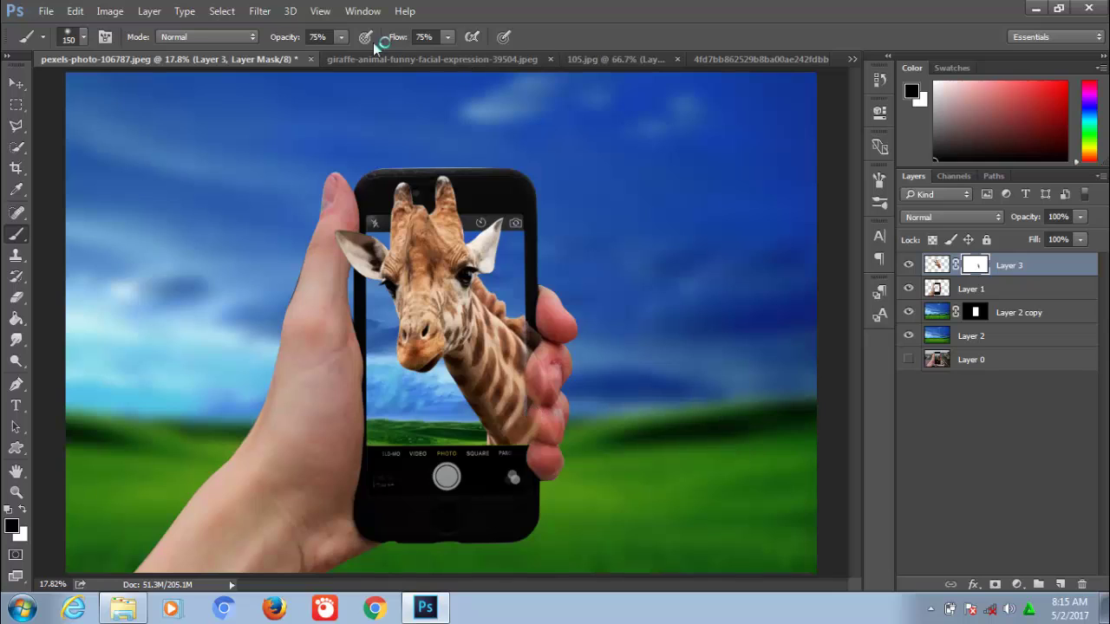
{"action": "left_click", "coordinate": [343, 39]}
{"action": "left_click", "coordinate": [449, 38]}
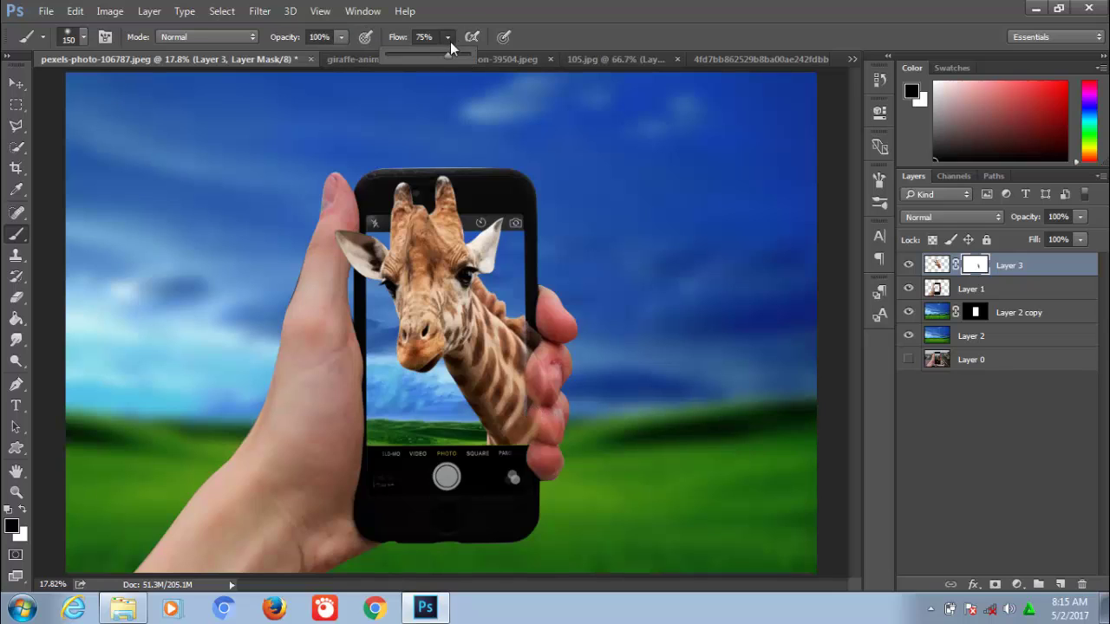
{"action": "key", "text": "bracketright"}
{"action": "key", "text": "bracketright"}
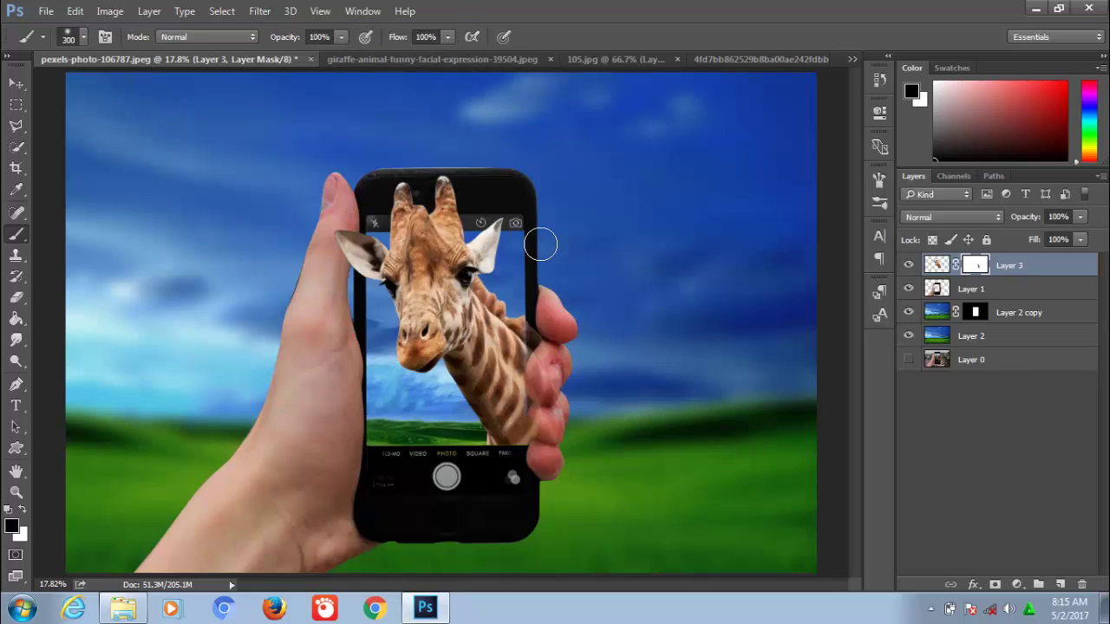
{"action": "key", "text": "bracketright"}
{"action": "key", "text": "bracketright"}
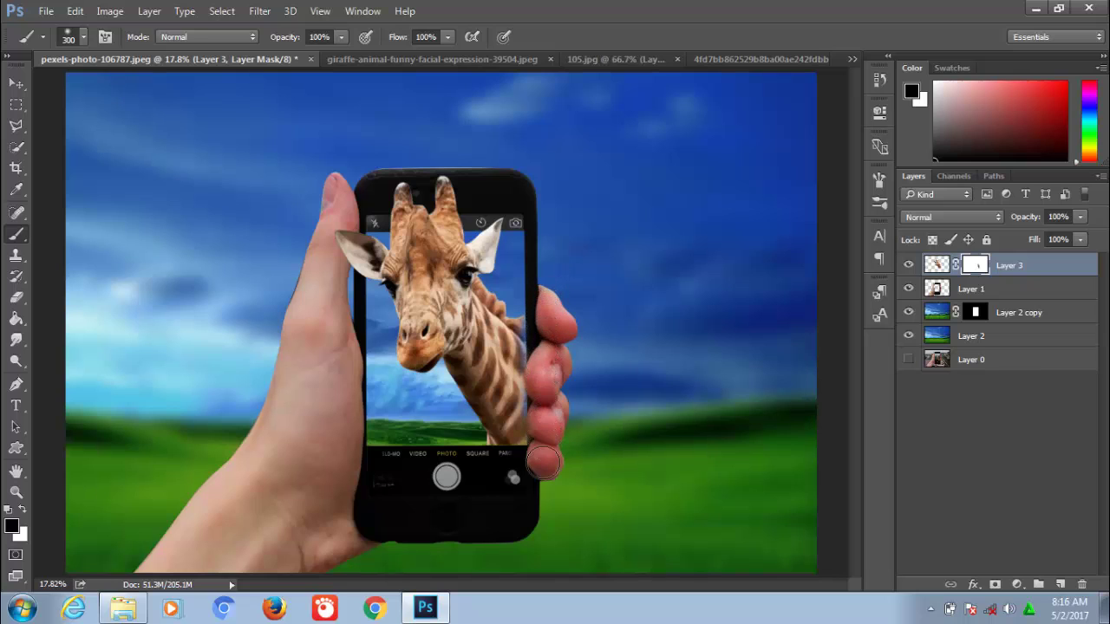
Zoom in on the phone's right edge and paint white to restore the giraffe's neck fur.
{"action": "key", "text": "z"}
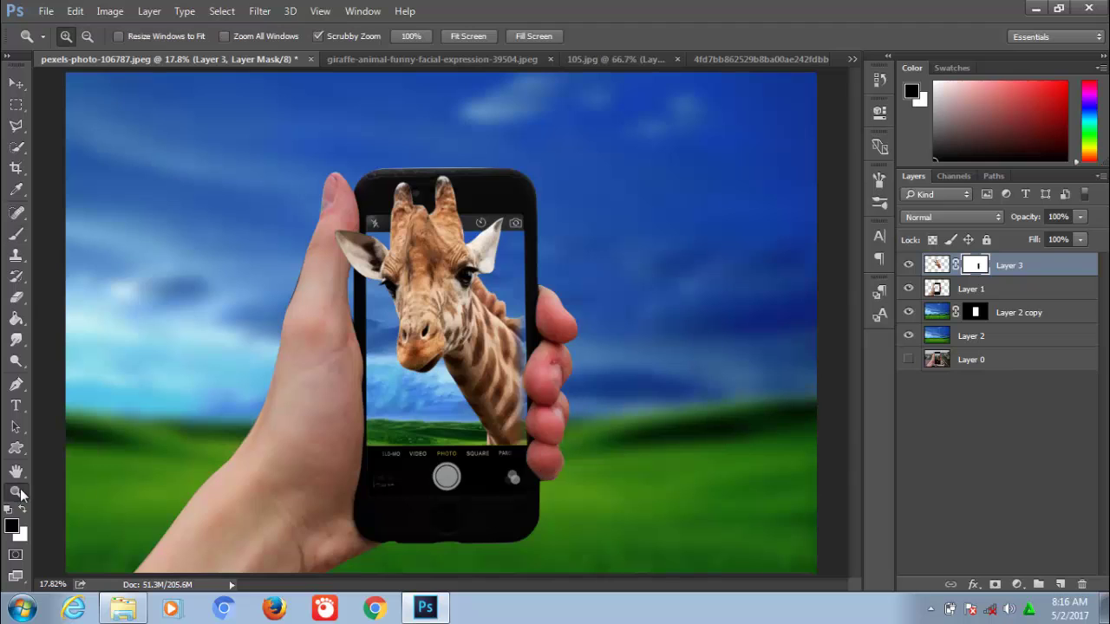
{"action": "left_click", "coordinate": [506, 355]}
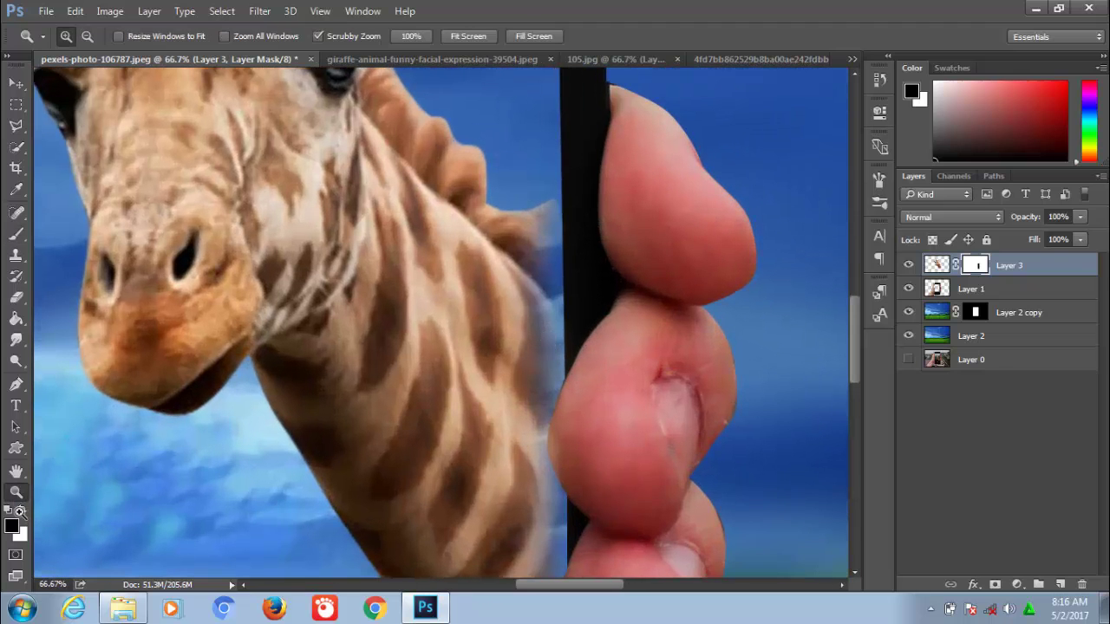
{"action": "left_click", "coordinate": [22, 509]}
{"action": "key", "text": "b"}
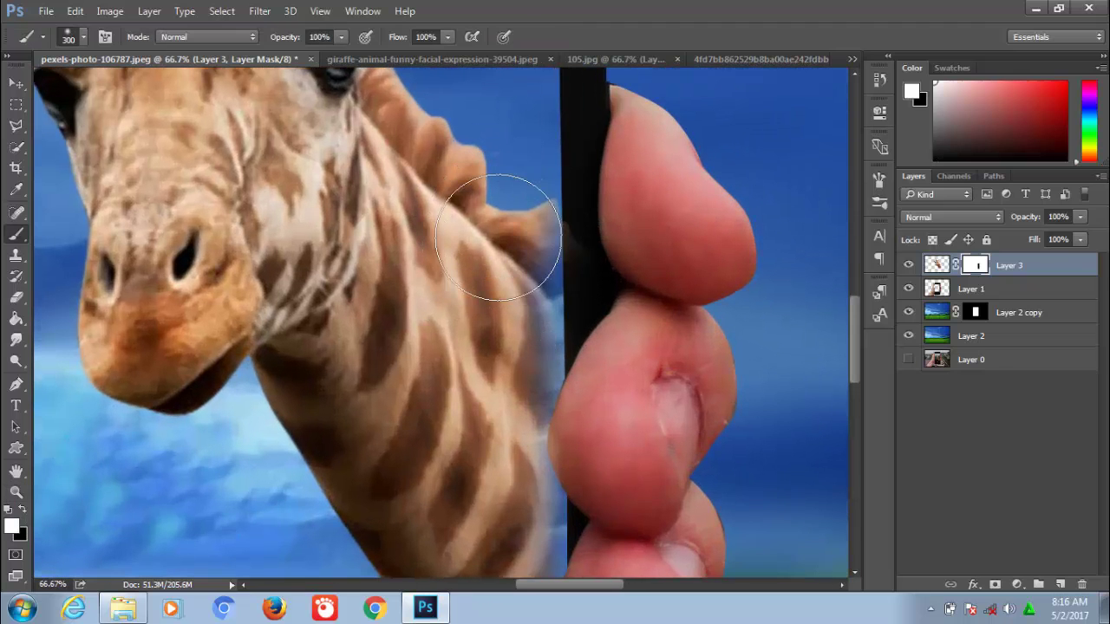
{"action": "left_click_drag", "start_coordinate": [483, 495], "coordinate": [499, 343]}
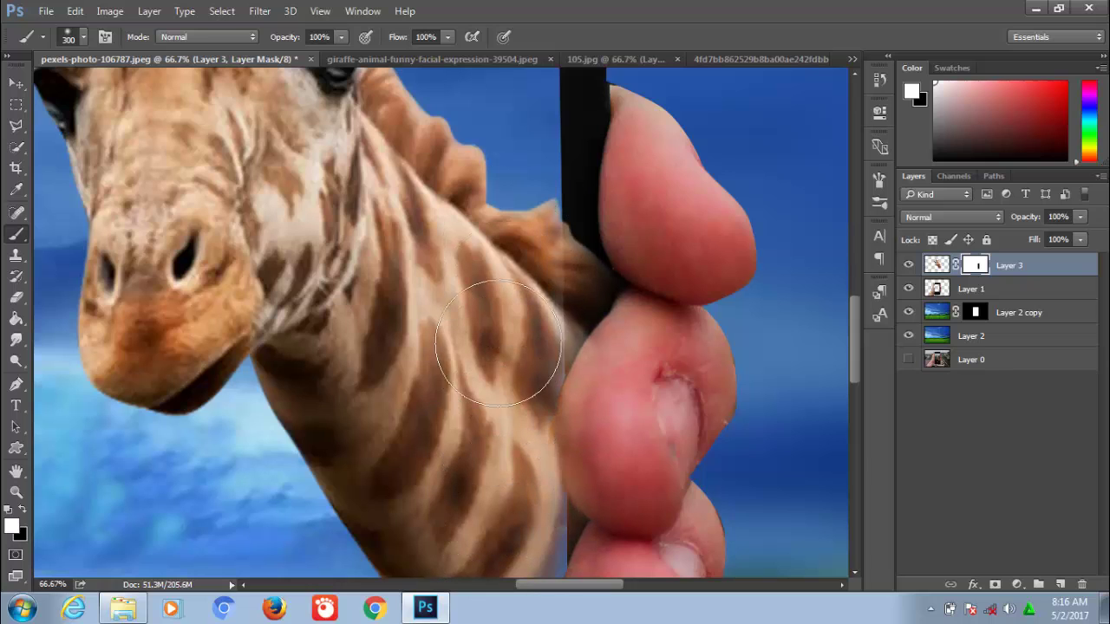
Erase the fur overlapping the phone edge and fingers, then fit the composite on screen.
{"action": "key", "text": "e"}
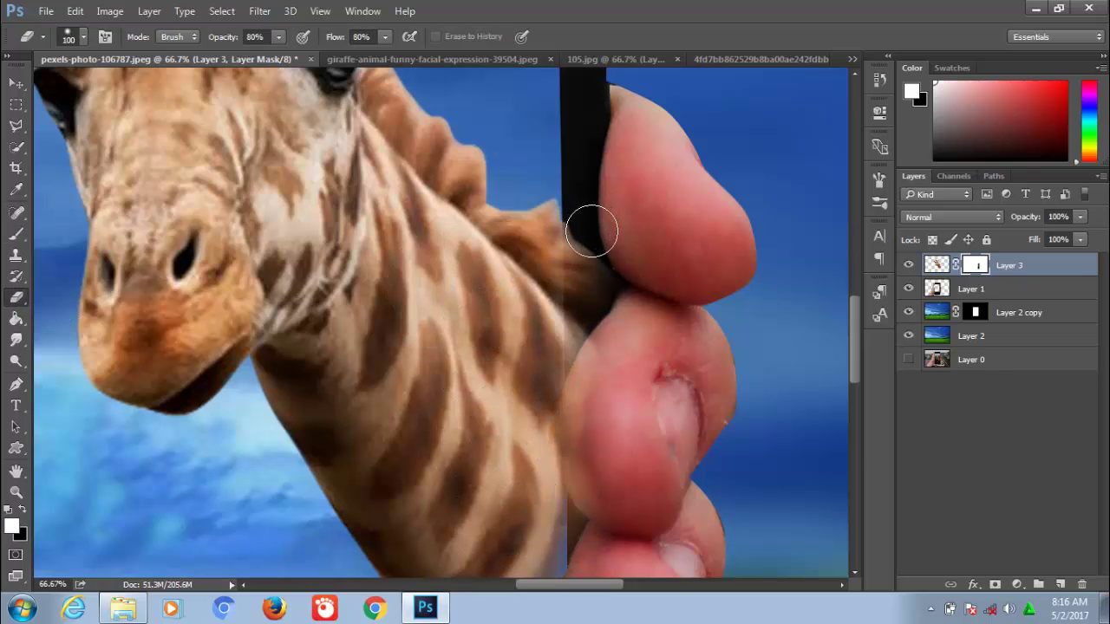
{"action": "mouse_move", "coordinate": [592, 231]}
{"action": "left_mouse_down"}
{"action": "mouse_move", "coordinate": [599, 530]}
{"action": "mouse_move", "coordinate": [615, 463]}
{"action": "left_mouse_up"}
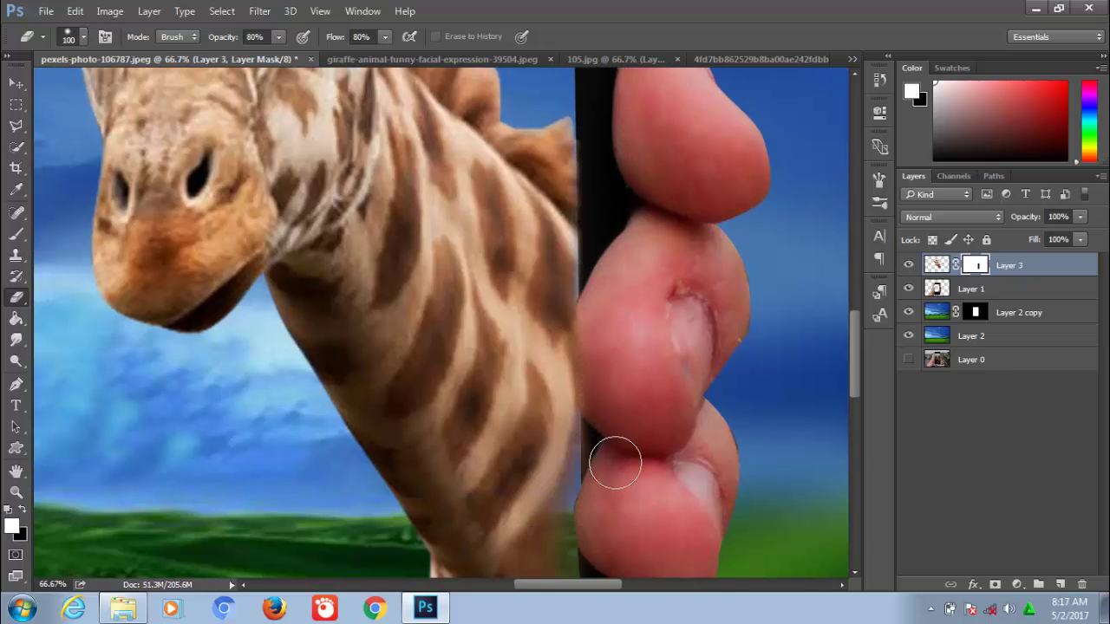
{"action": "left_click", "coordinate": [15, 233]}
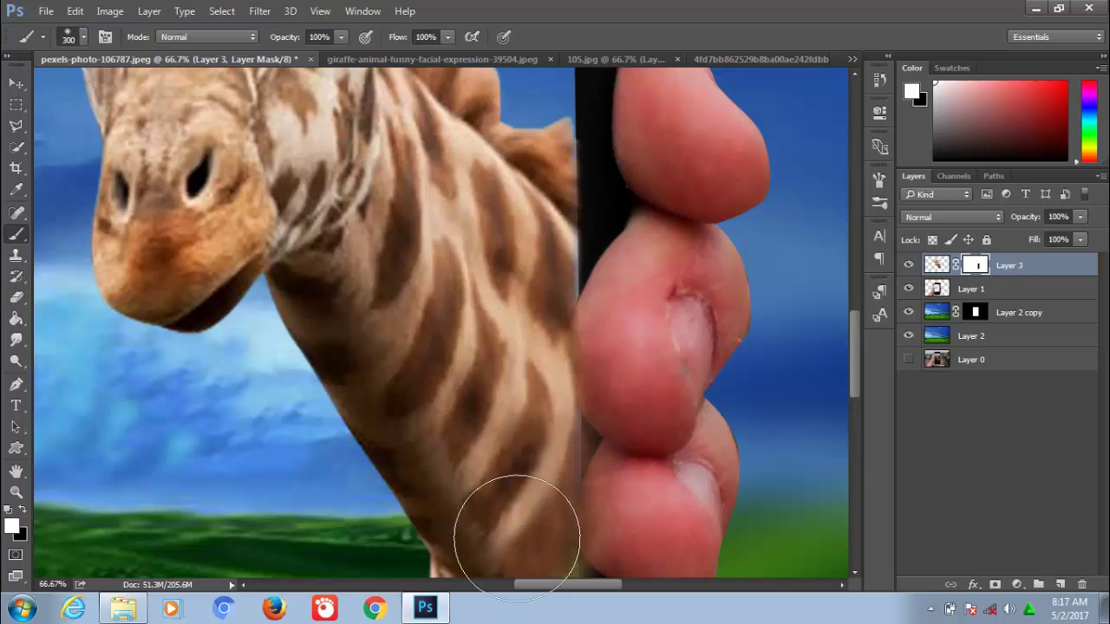
{"action": "left_click", "coordinate": [16, 296]}
{"action": "mouse_move", "coordinate": [605, 403]}
{"action": "left_mouse_down"}
{"action": "mouse_move", "coordinate": [613, 502]}
{"action": "mouse_move", "coordinate": [616, 493]}
{"action": "mouse_move", "coordinate": [604, 515]}
{"action": "left_mouse_up"}
{"action": "scroll", "coordinate": [609, 451], "scroll_direction": "down", "scroll_amount": 3}
{"action": "mouse_move", "coordinate": [615, 390]}
{"action": "left_mouse_down"}
{"action": "mouse_move", "coordinate": [614, 443]}
{"action": "mouse_move", "coordinate": [619, 203]}
{"action": "mouse_move", "coordinate": [601, 195]}
{"action": "mouse_move", "coordinate": [605, 243]}
{"action": "mouse_move", "coordinate": [602, 193]}
{"action": "mouse_move", "coordinate": [634, 299]}
{"action": "left_mouse_up"}
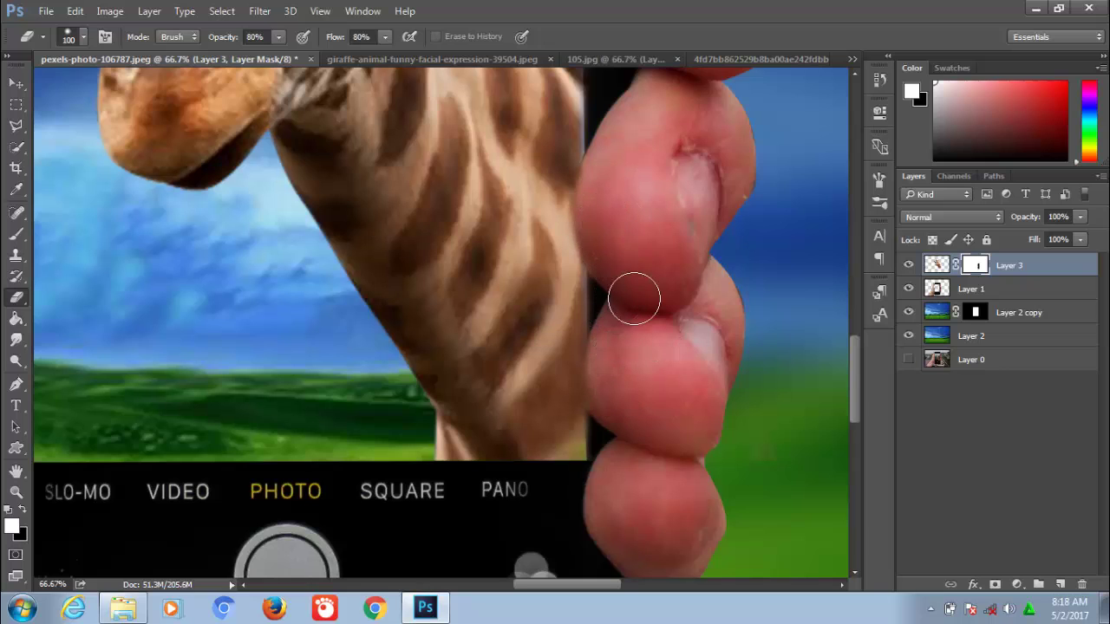
{"action": "key", "text": "ctrl+0"}
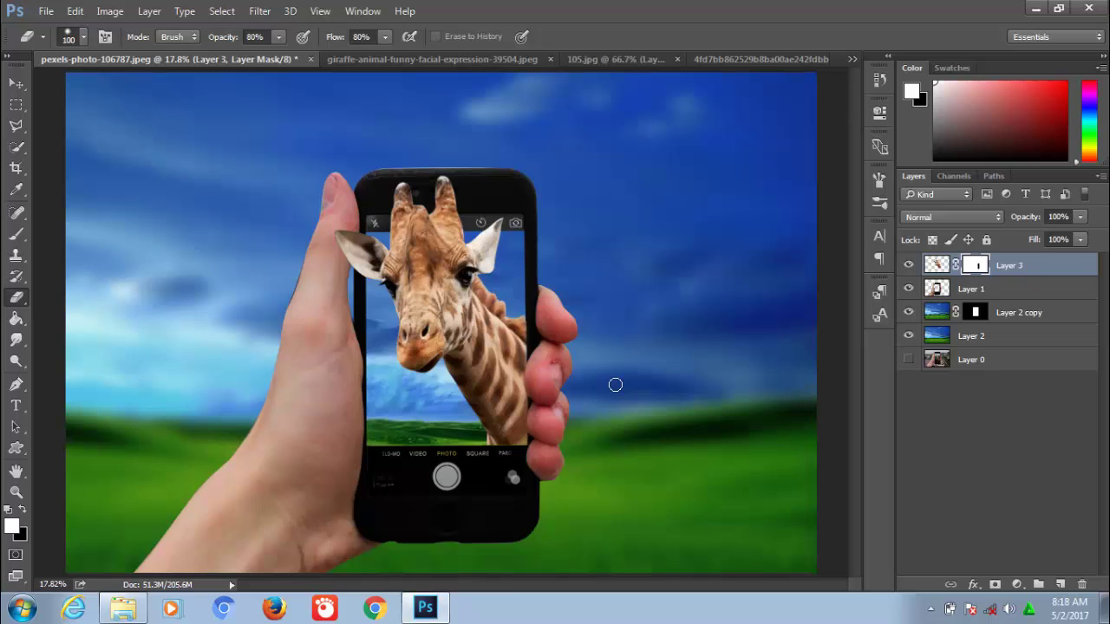
Close the 105.jpg sky-and-grass document without saving.
{"action": "key", "text": "v"}
{"action": "left_click", "coordinate": [618, 58]}
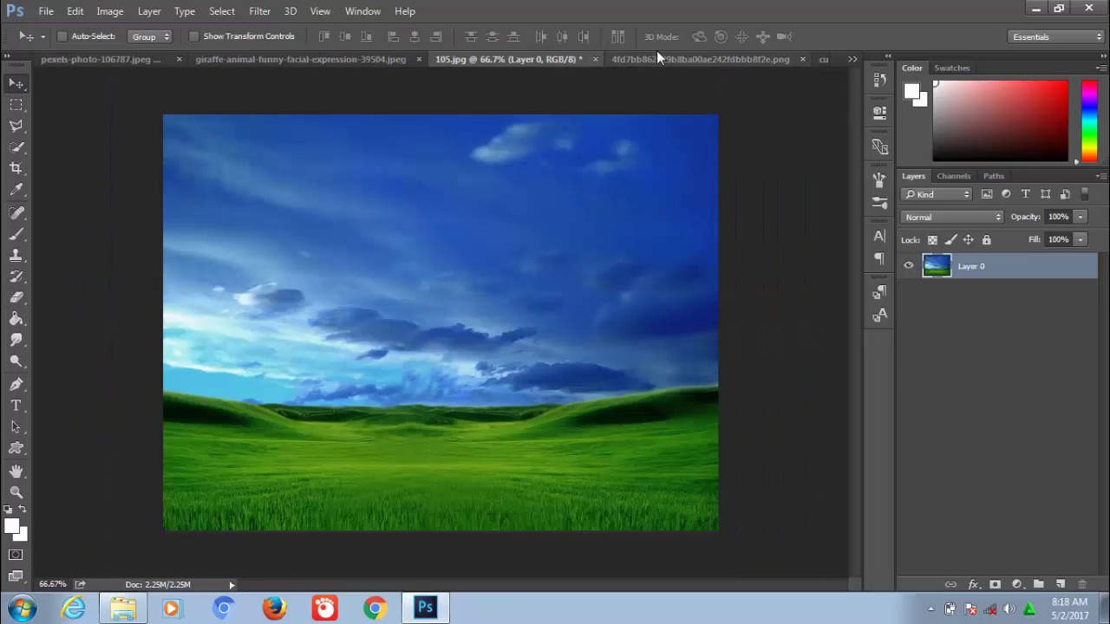
{"action": "left_click", "coordinate": [595, 59]}
{"action": "left_click", "coordinate": [559, 240]}
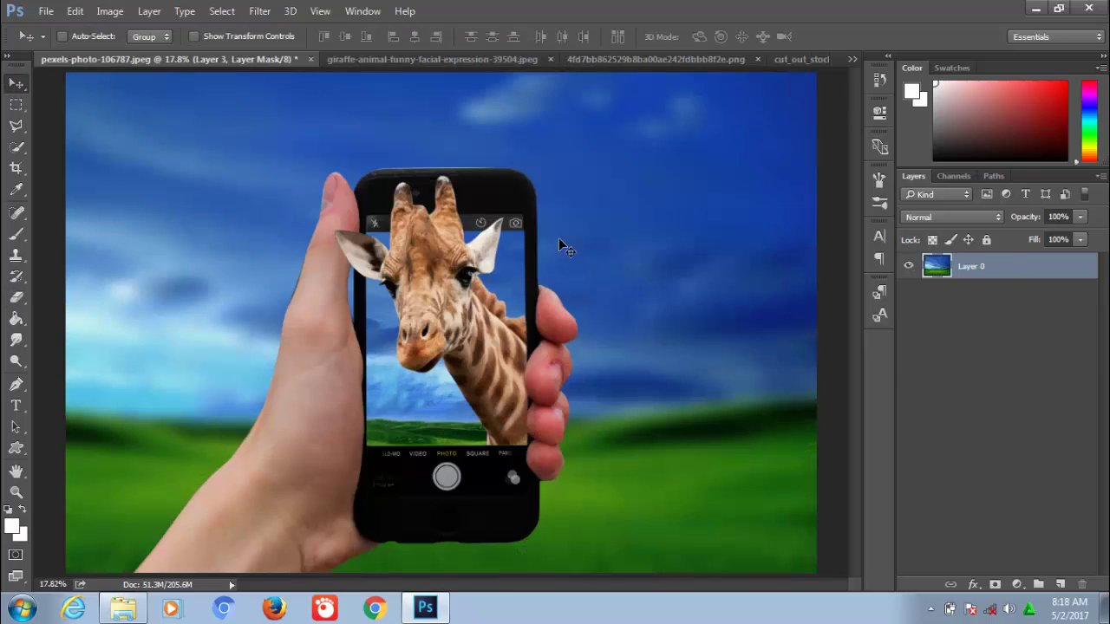
Close the giraffe source image without saving and bring up the fern image.
{"action": "left_click", "coordinate": [796, 61]}
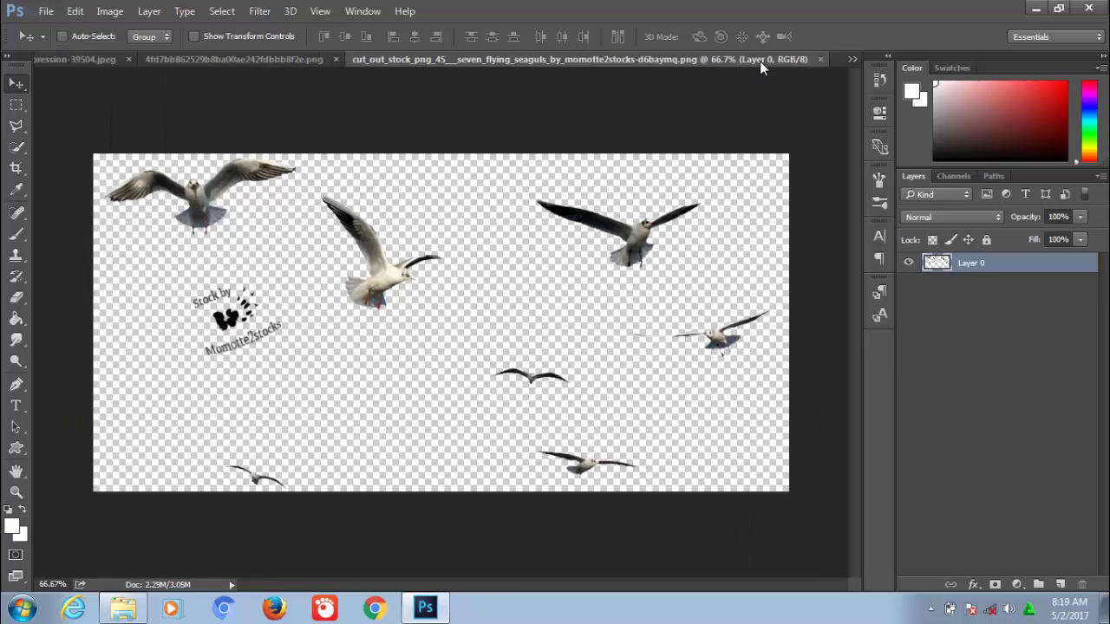
{"action": "left_click", "coordinate": [270, 60]}
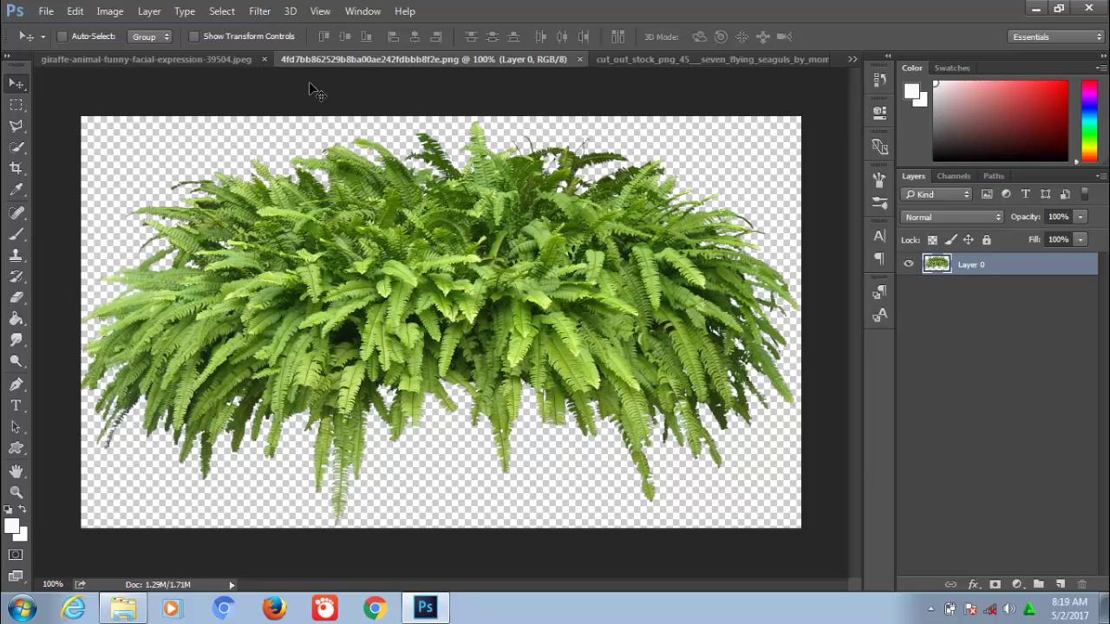
{"action": "left_click", "coordinate": [261, 61]}
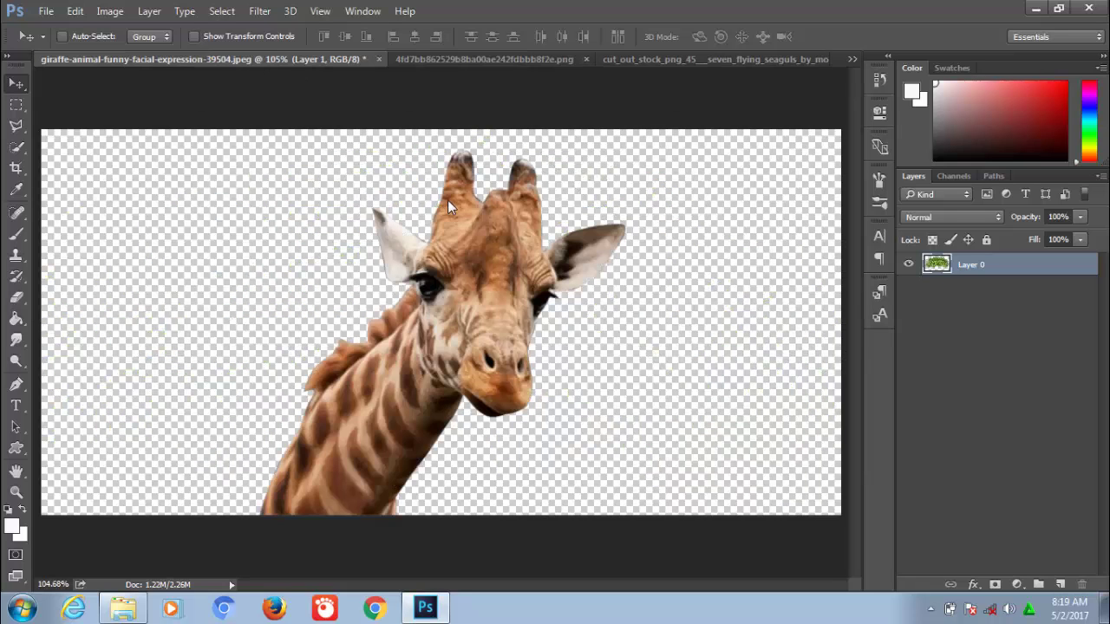
{"action": "left_click", "coordinate": [378, 59]}
{"action": "left_click", "coordinate": [553, 239]}
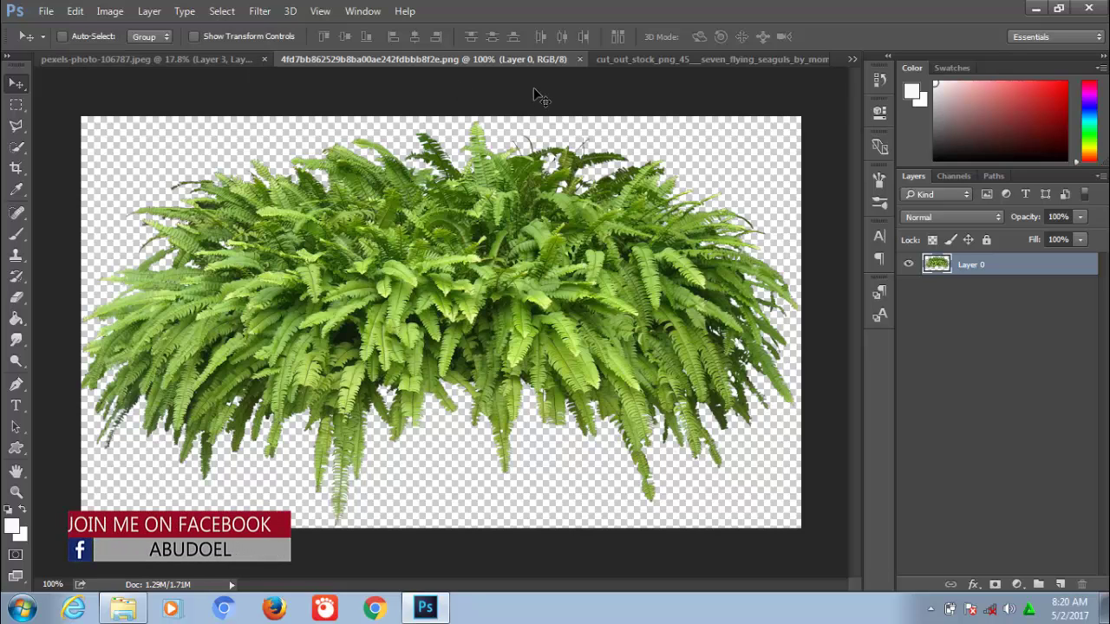
{"action": "left_click", "coordinate": [147, 60]}
{"action": "left_click", "coordinate": [347, 60]}
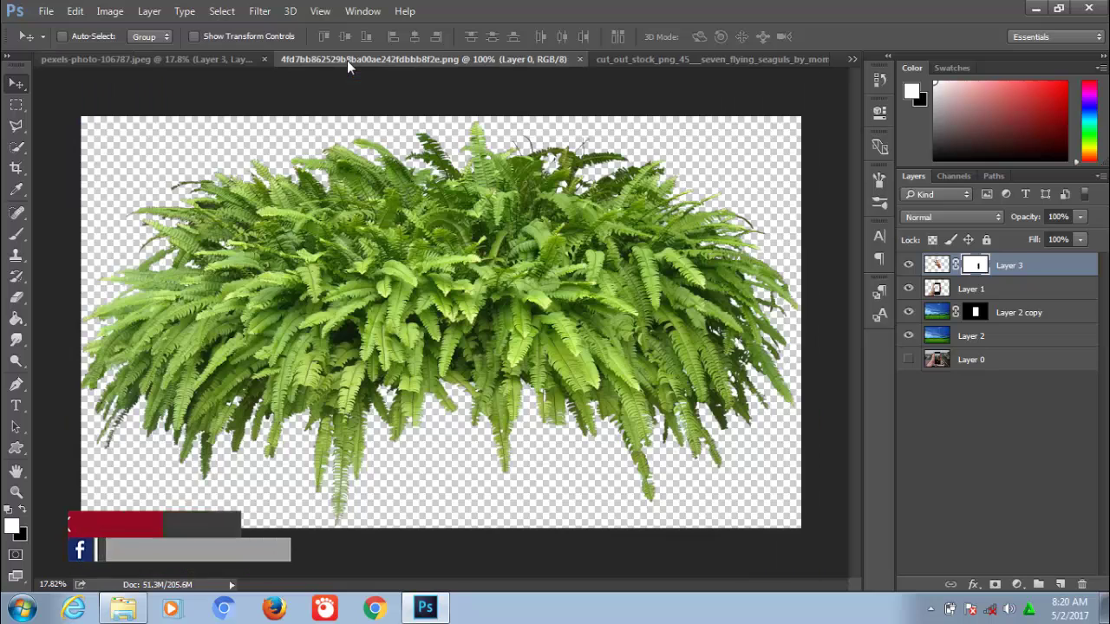
Place the fern as Layer 4 along the phone screen's bottom, enlarged to about 138%.
{"action": "left_click_drag", "start_coordinate": [464, 295], "coordinate": [412, 426]}
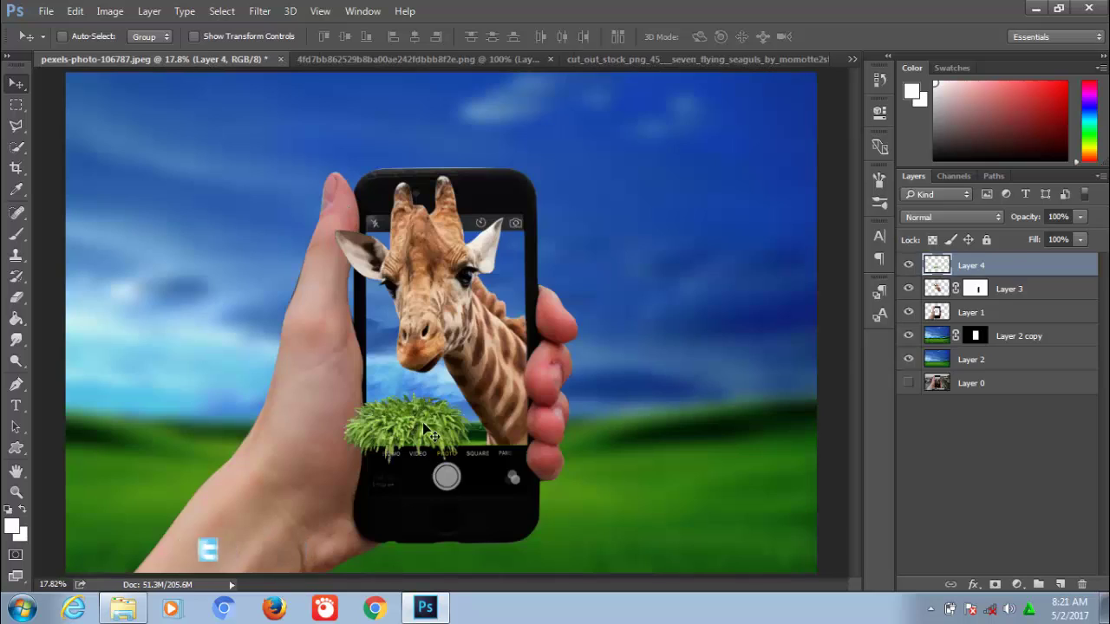
{"action": "left_click_drag", "start_coordinate": [413, 426], "coordinate": [436, 436]}
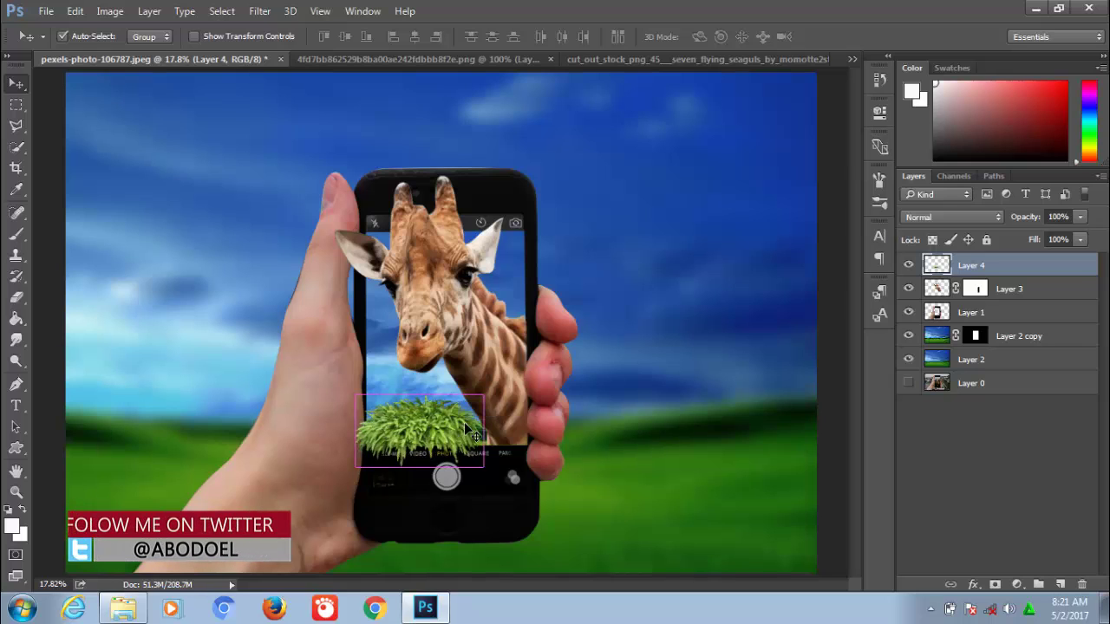
{"action": "key", "text": "ctrl+t"}
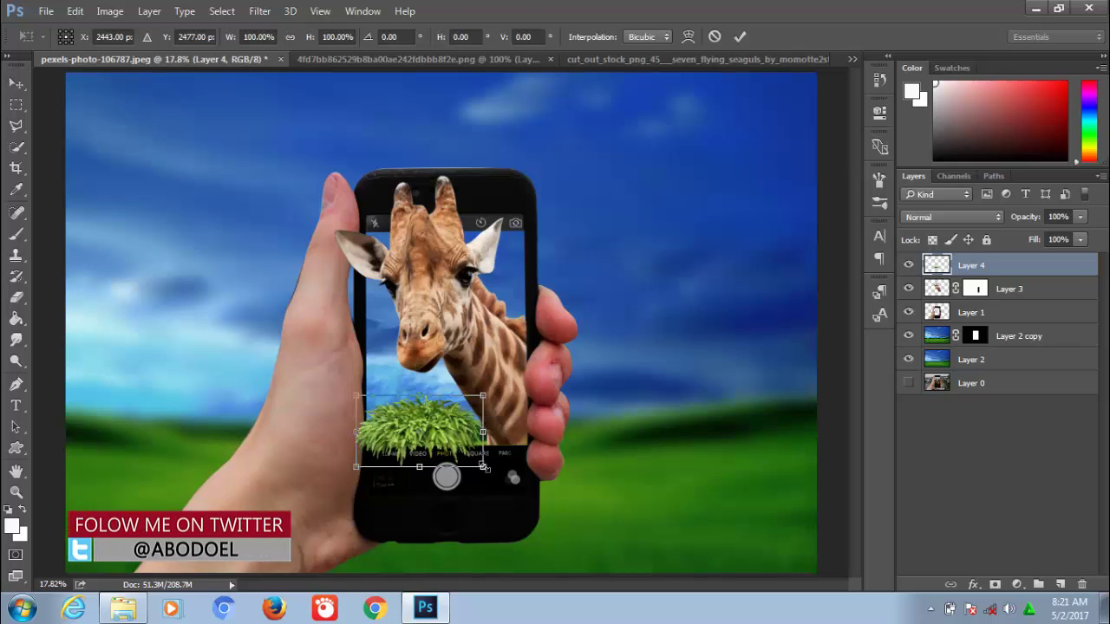
{"action": "left_click_drag", "start_coordinate": [484, 469], "coordinate": [533, 479]}
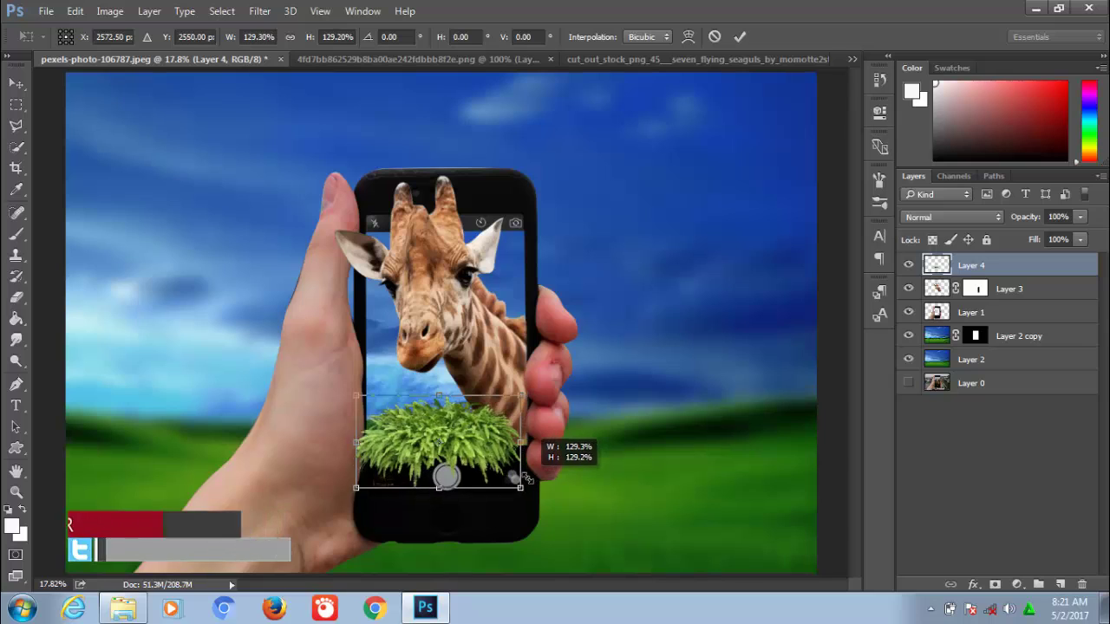
{"action": "left_click_drag", "start_coordinate": [532, 480], "coordinate": [531, 503]}
{"action": "left_click", "coordinate": [740, 37]}
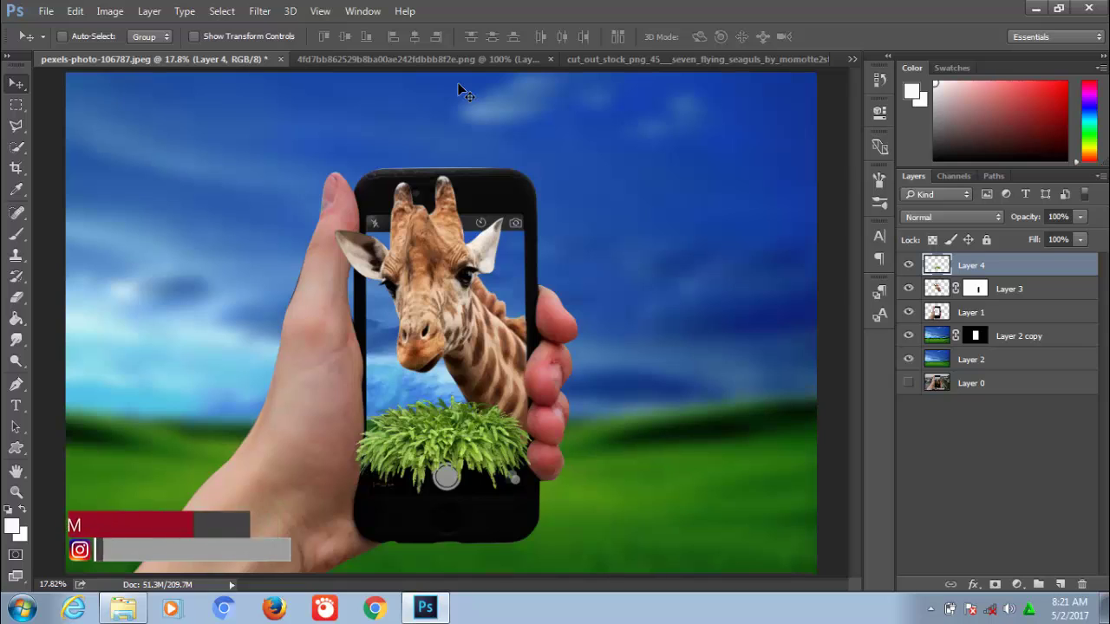
Bring the seagulls into the composite as Layer 5 and scale them to about 255% × 284%.
{"action": "left_click", "coordinate": [674, 59]}
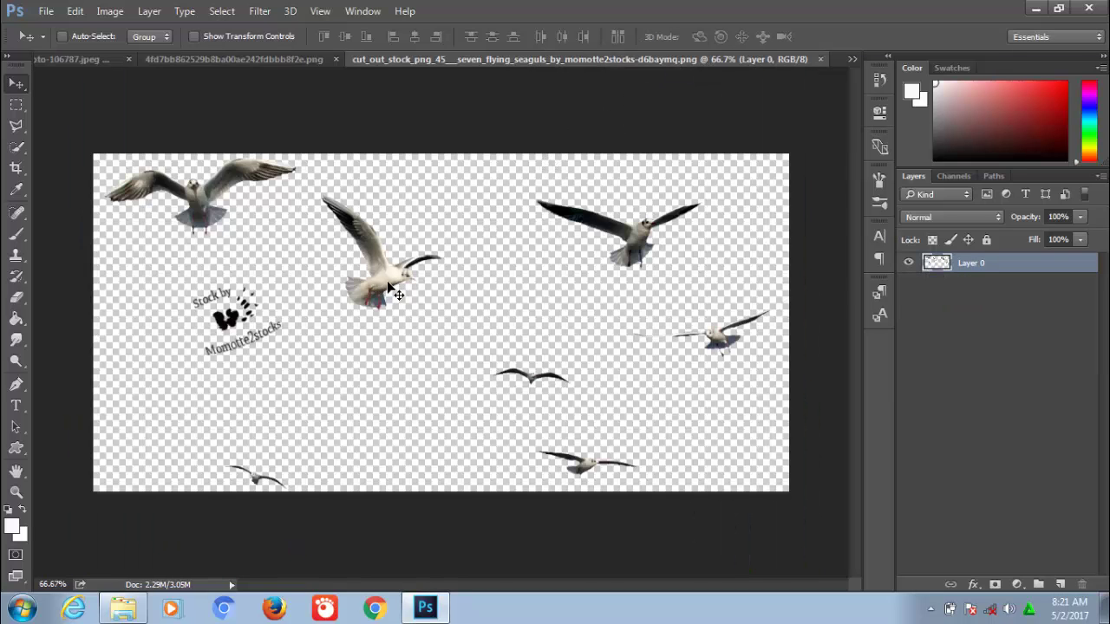
{"action": "left_click_drag", "start_coordinate": [395, 295], "coordinate": [371, 253]}
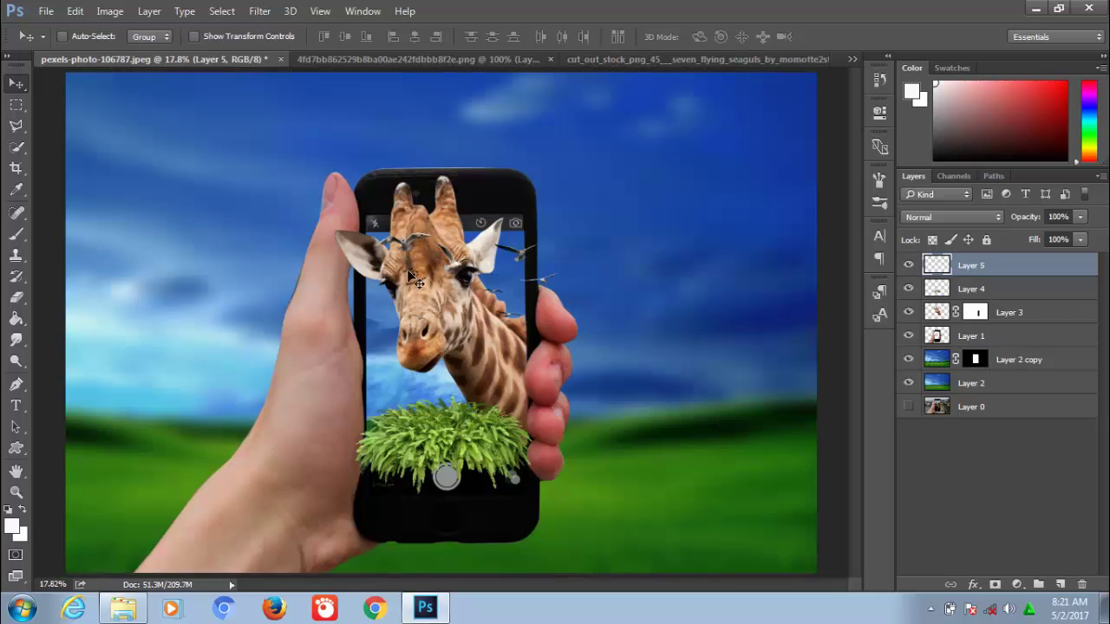
{"action": "key", "text": "ctrl"}
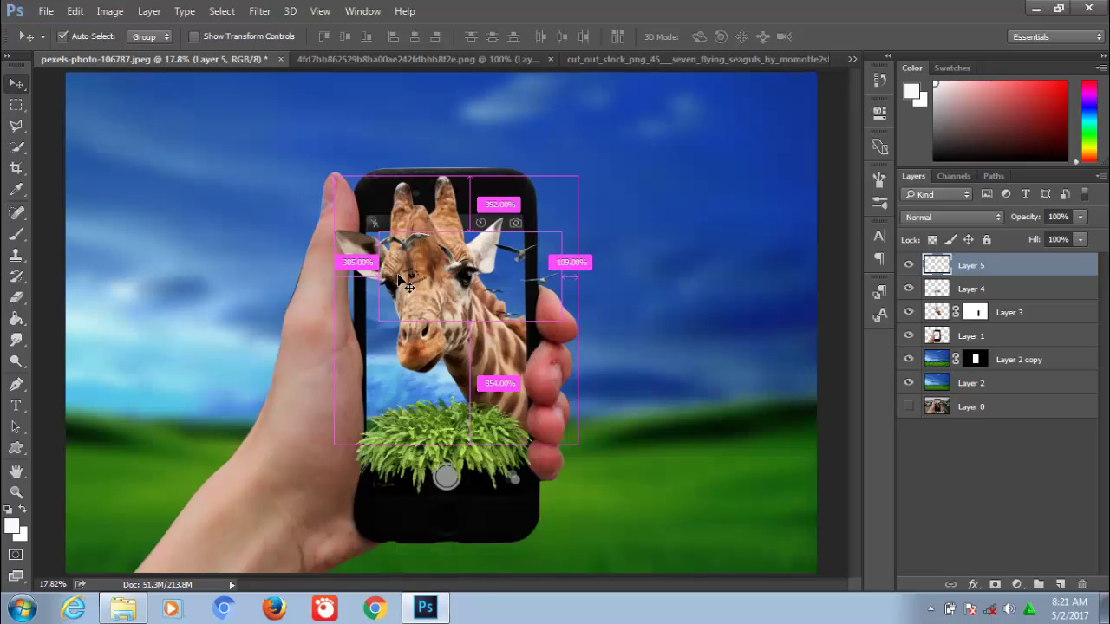
{"action": "key", "text": "ctrl+t"}
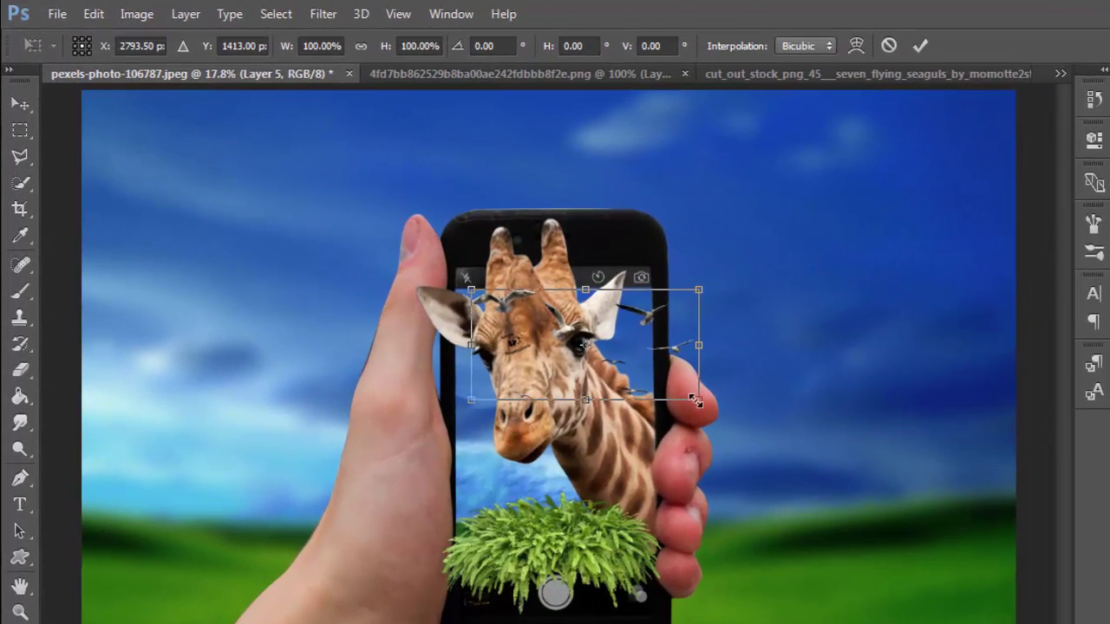
{"action": "left_click_drag", "start_coordinate": [697, 400], "coordinate": [950, 587]}
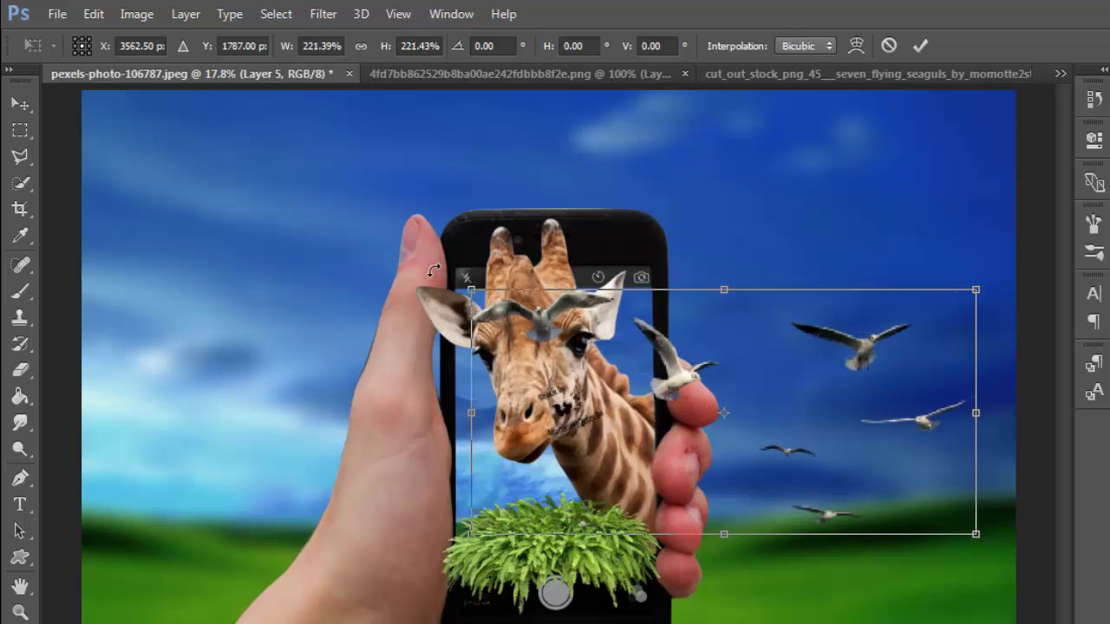
{"action": "left_click_drag", "start_coordinate": [471, 292], "coordinate": [412, 236]}
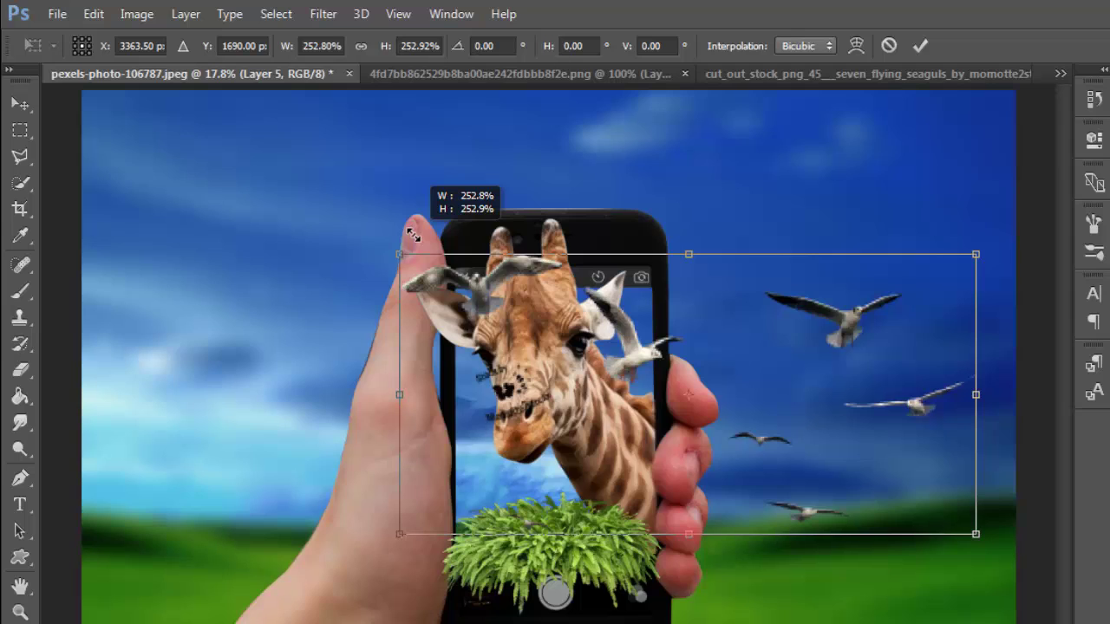
{"action": "left_click_drag", "start_coordinate": [412, 234], "coordinate": [416, 237]}
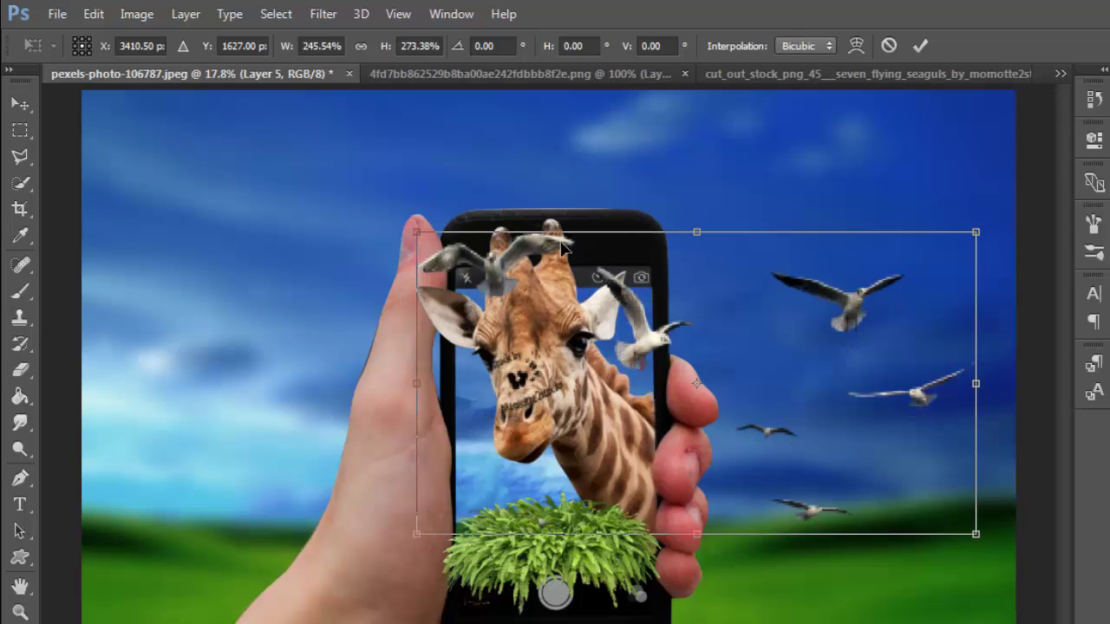
{"action": "left_click_drag", "start_coordinate": [413, 231], "coordinate": [391, 215]}
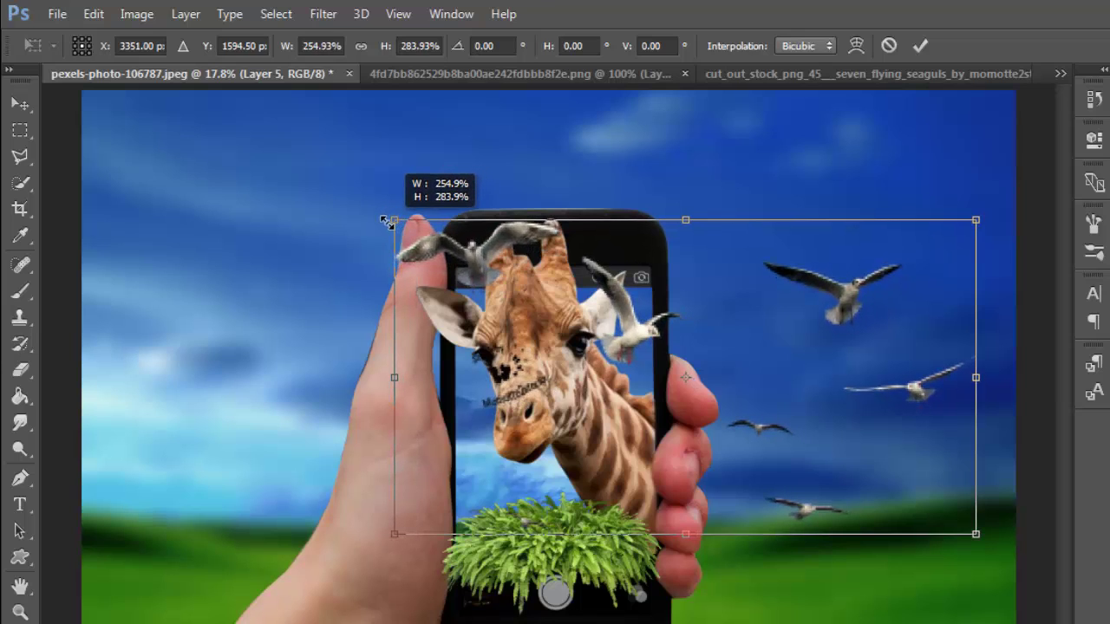
{"action": "left_click_drag", "start_coordinate": [392, 215], "coordinate": [393, 218]}
{"action": "left_click", "coordinate": [915, 48]}
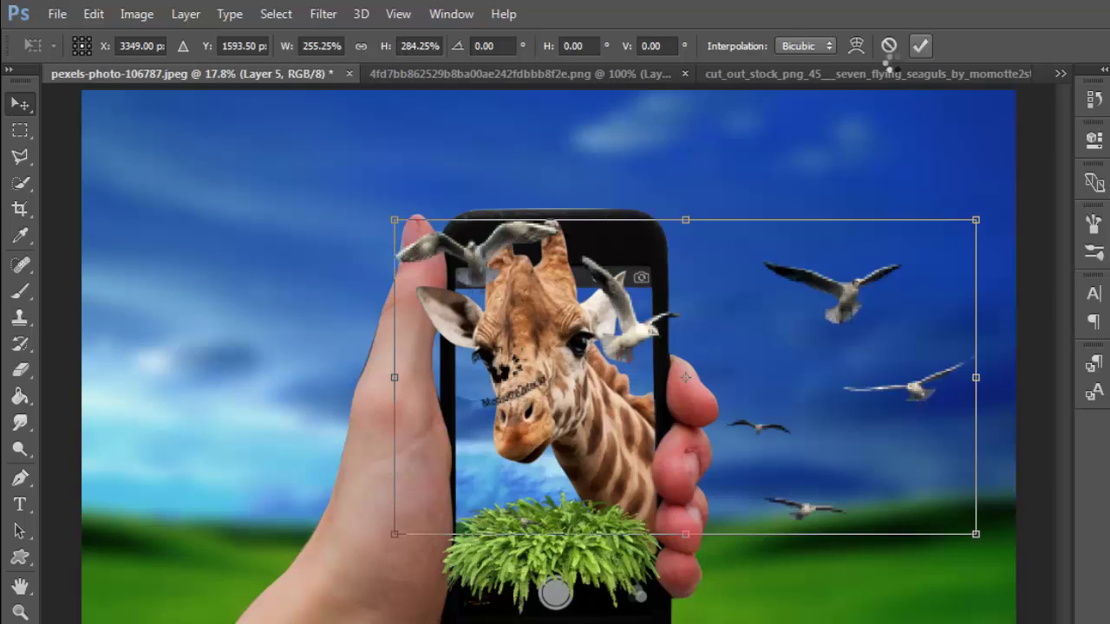
Erase the Momotte2stock watermark on the giraffe's face with a size-500 eraser.
{"action": "left_click", "coordinate": [27, 371]}
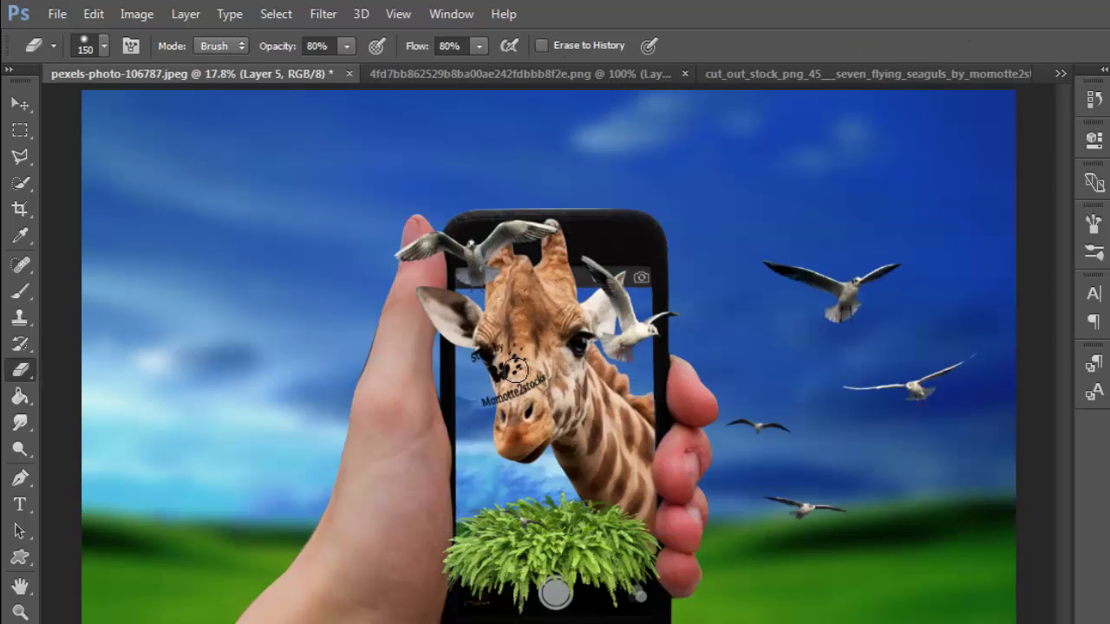
{"action": "key", "text": "bracketright"}
{"action": "key", "text": "bracketright"}
{"action": "key", "text": "bracketright"}
{"action": "key", "text": "bracketright"}
{"action": "key", "text": "bracketright"}
{"action": "left_click_drag", "start_coordinate": [515, 369], "coordinate": [490, 373]}
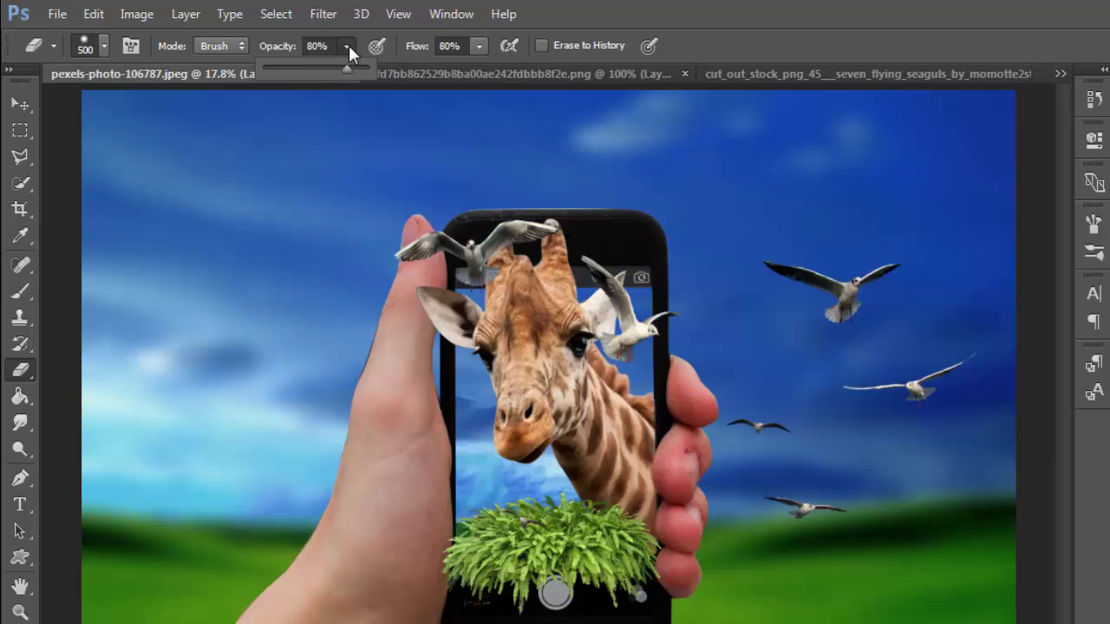
Set the eraser to 100% opacity and flow and erase the seagull beside the giraffe's ear.
{"action": "left_click_drag", "start_coordinate": [348, 46], "coordinate": [387, 64]}
{"action": "left_click", "coordinate": [477, 45]}
{"action": "left_click_drag", "start_coordinate": [477, 52], "coordinate": [529, 70]}
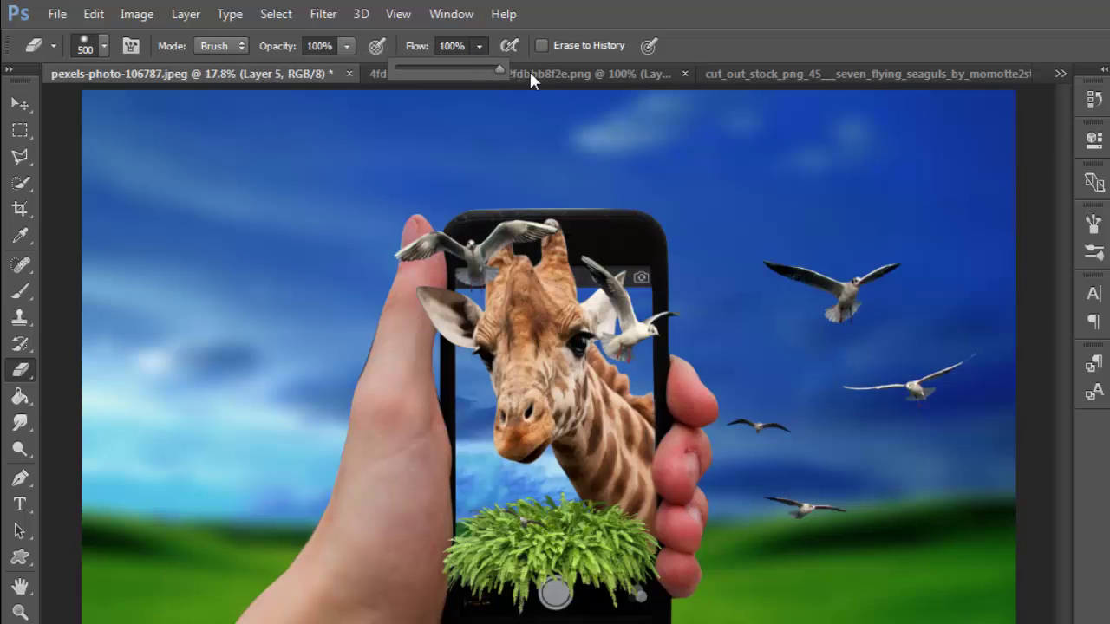
{"action": "left_click_drag", "start_coordinate": [605, 284], "coordinate": [642, 316]}
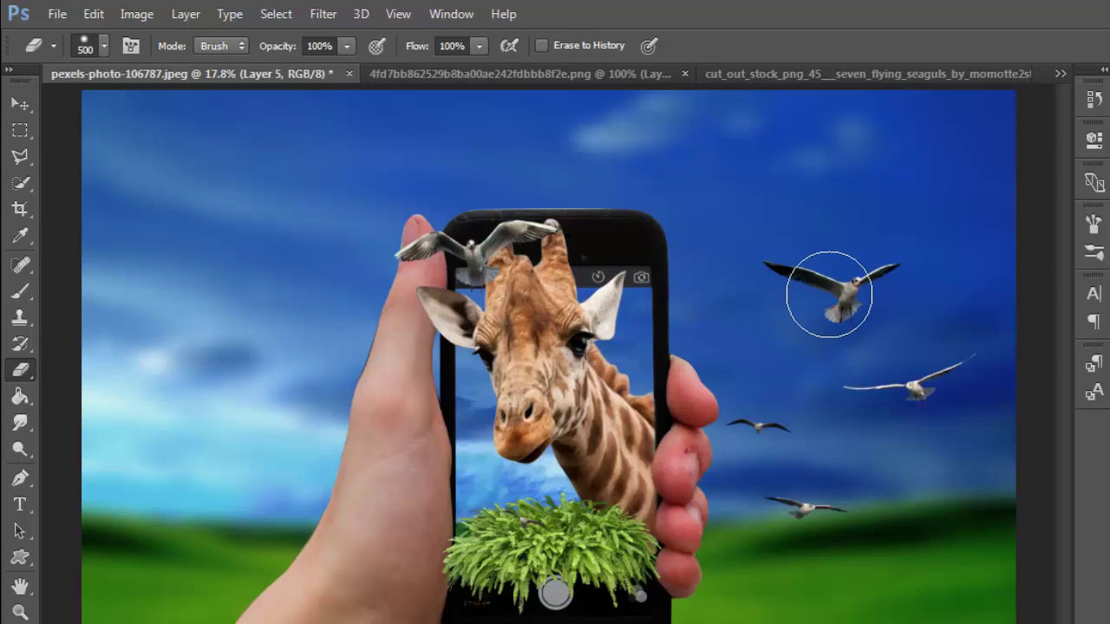
{"action": "left_click", "coordinate": [20, 104]}
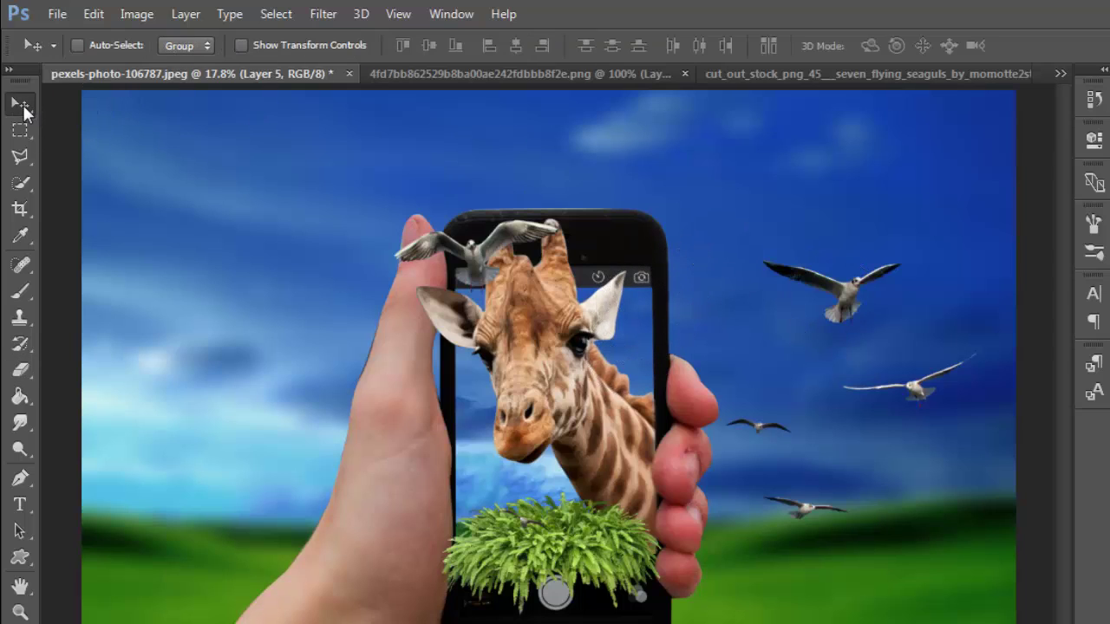
Lasso the upper-right seagull and move it onto the phone's top edge.
{"action": "left_click", "coordinate": [20, 158]}
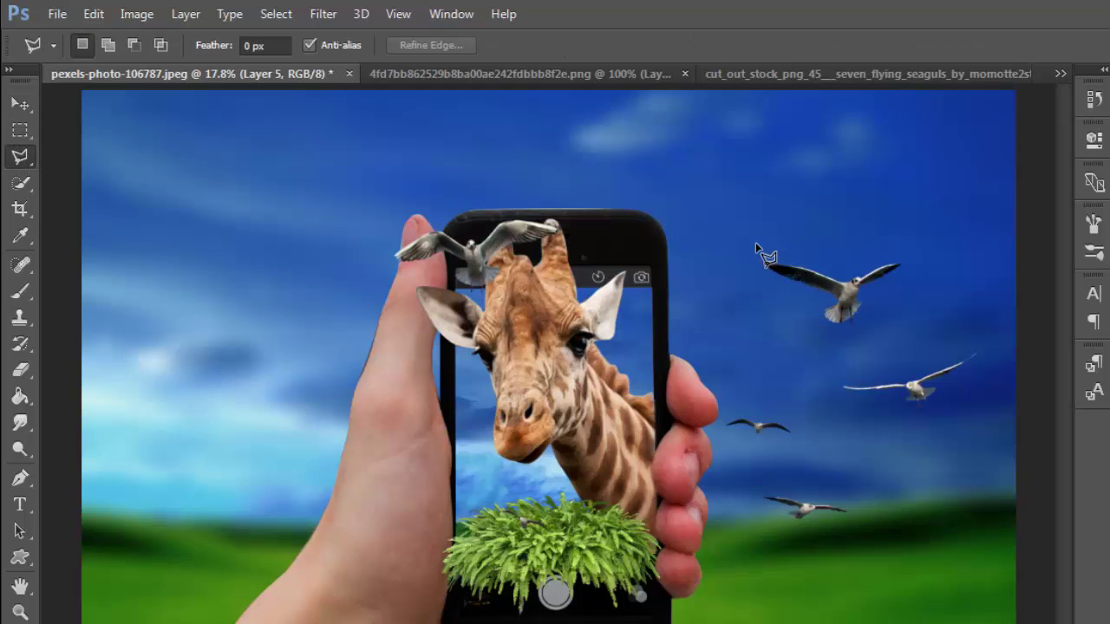
{"action": "left_click", "coordinate": [756, 245]}
{"action": "left_click", "coordinate": [913, 236]}
{"action": "left_click", "coordinate": [919, 282]}
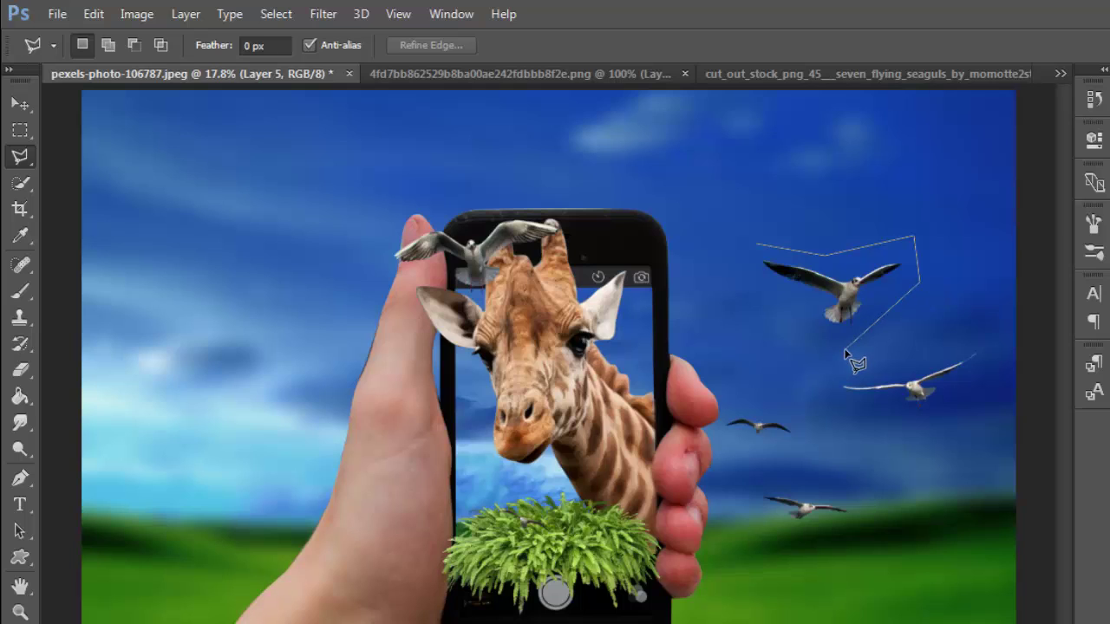
{"action": "left_click", "coordinate": [743, 281]}
{"action": "left_click", "coordinate": [757, 244]}
{"action": "key", "text": "ctrl"}
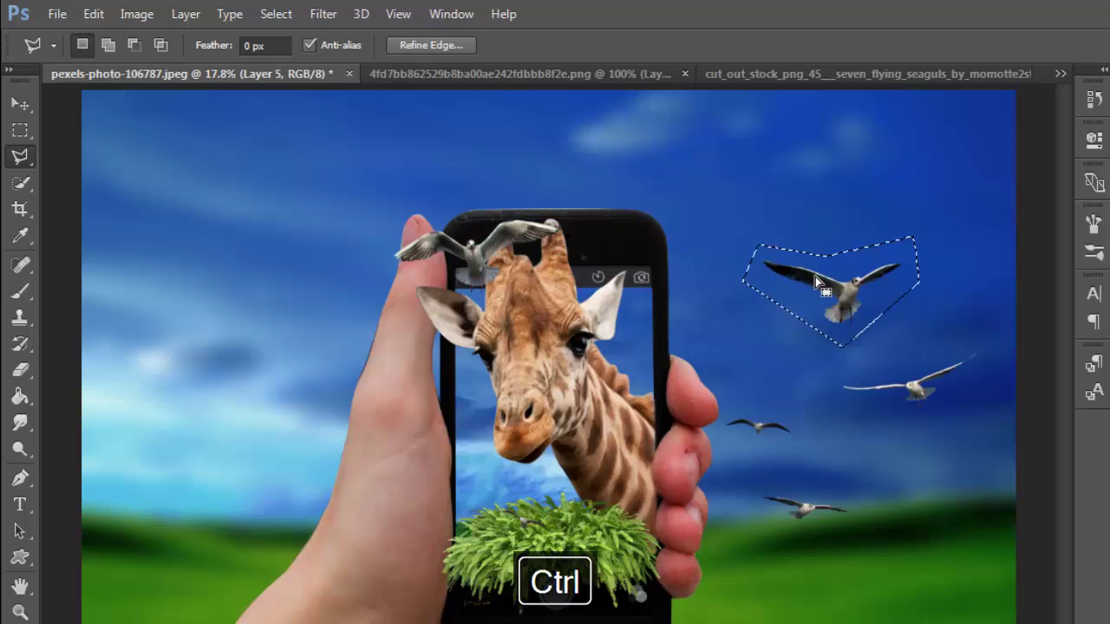
{"action": "left_click_drag", "start_coordinate": [816, 279], "coordinate": [630, 276]}
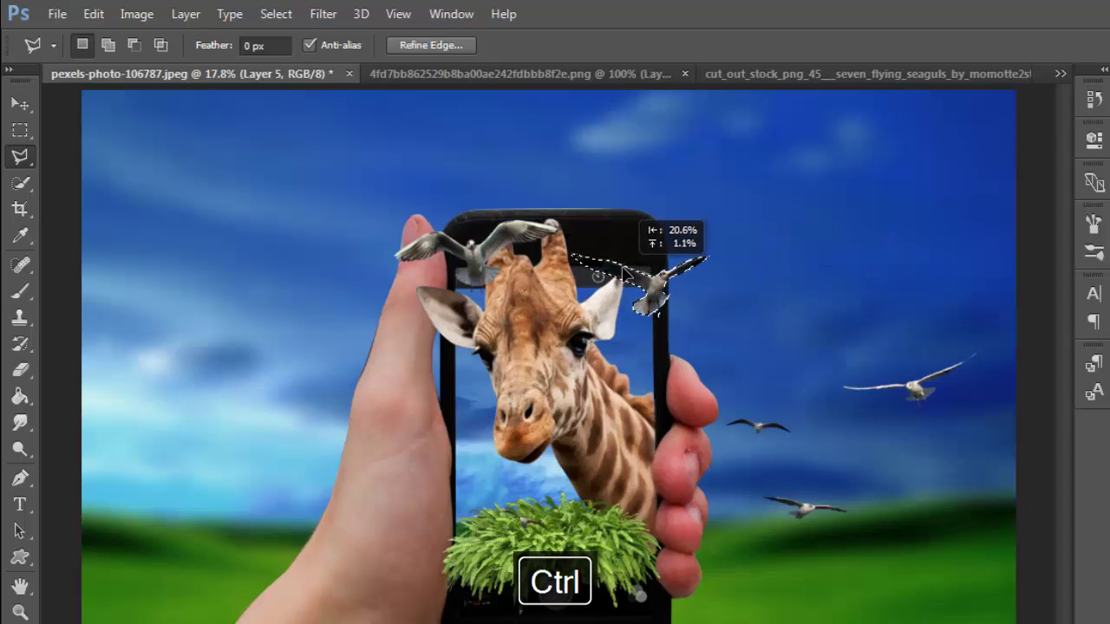
{"action": "left_click_drag", "start_coordinate": [631, 276], "coordinate": [624, 270]}
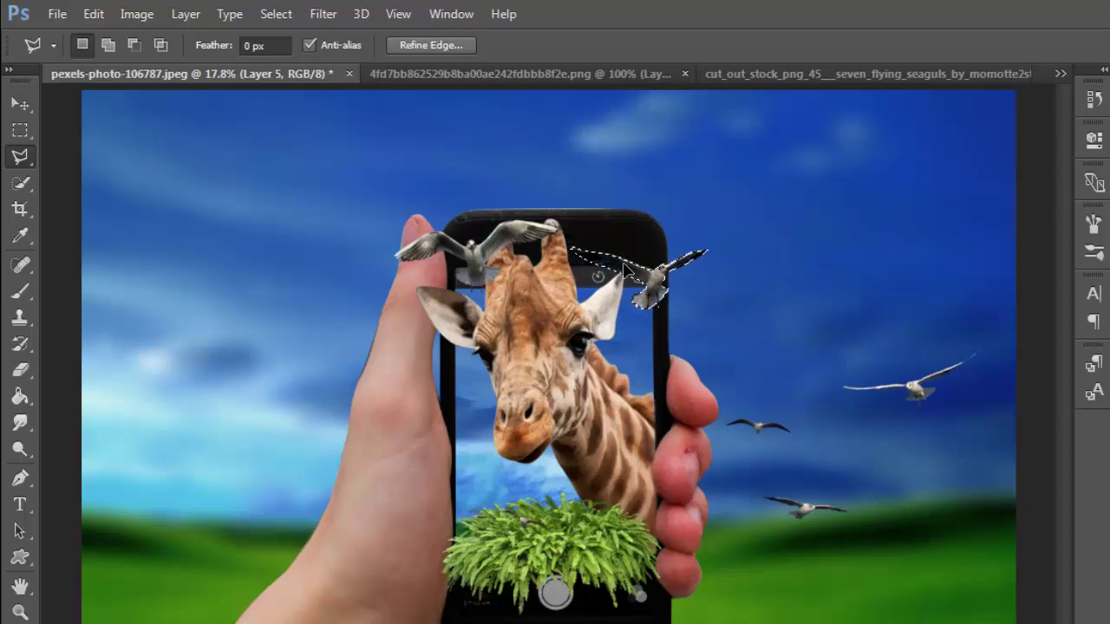
{"action": "key", "text": "ctrl+d"}
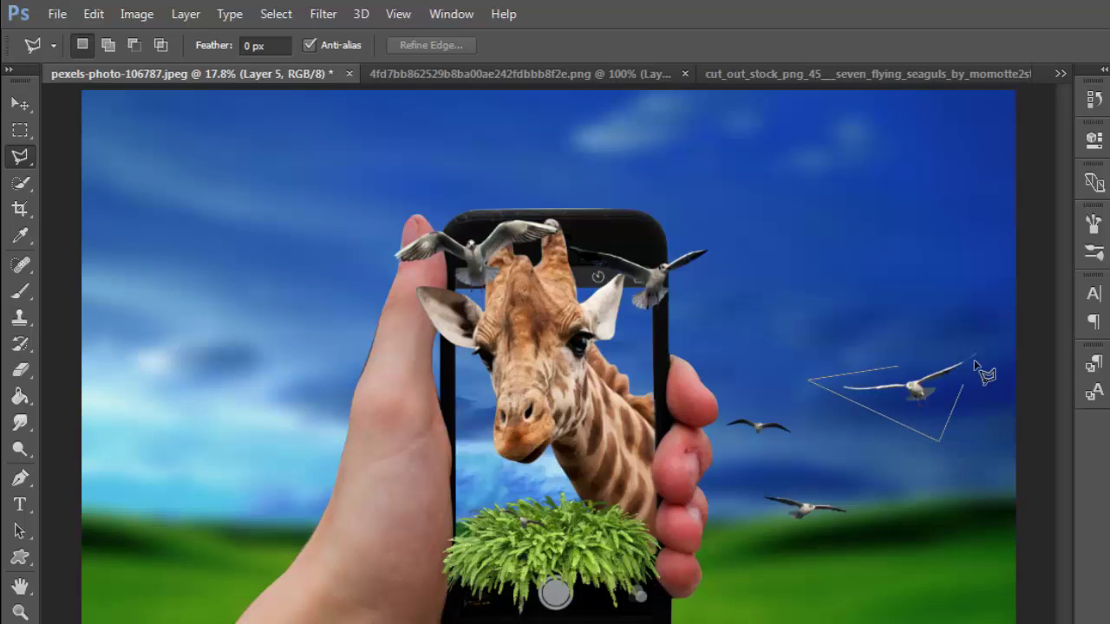
Lasso the right-hand seagull and move it beside the giraffe's cheek.
{"action": "left_click", "coordinate": [991, 336]}
{"action": "left_click", "coordinate": [899, 371], "text": "ctrl"}
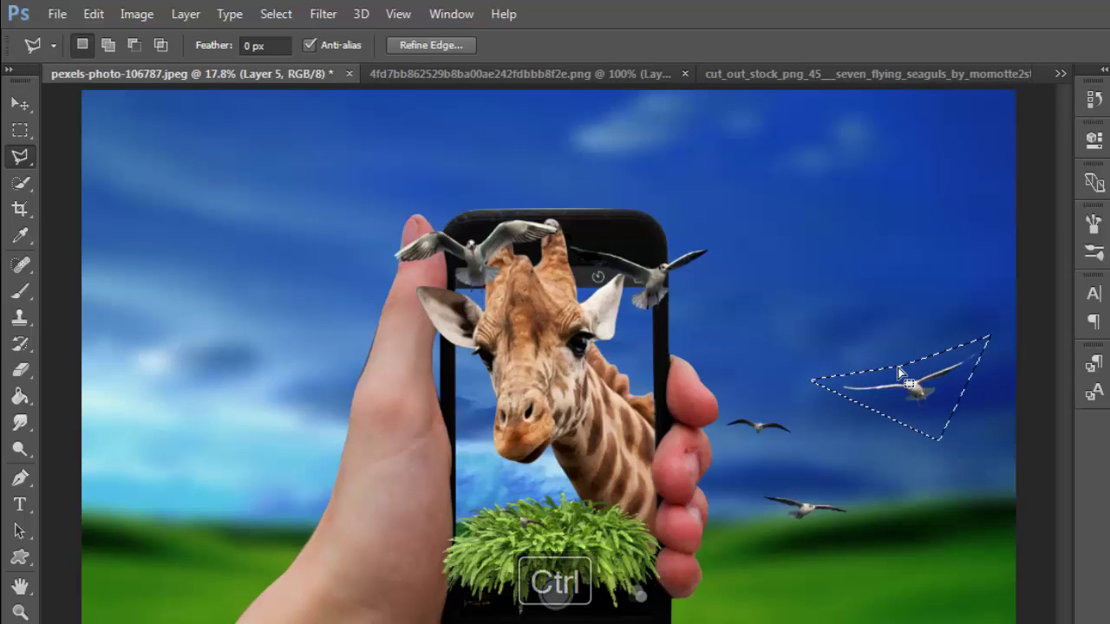
{"action": "left_click_drag", "start_coordinate": [919, 394], "coordinate": [460, 409]}
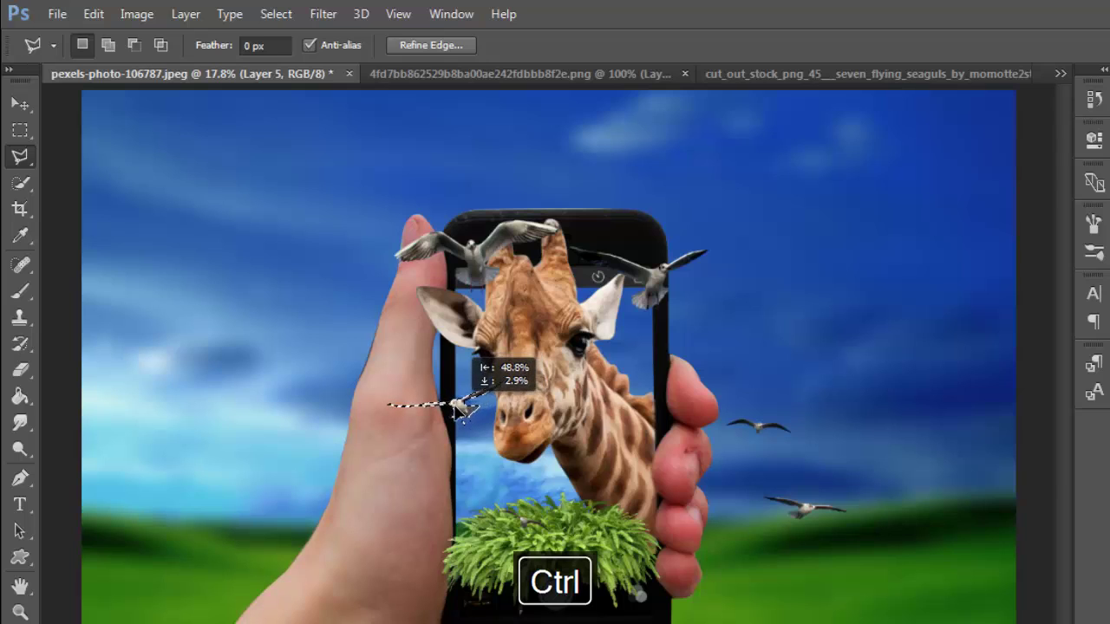
{"action": "key", "text": "ctrl+d"}
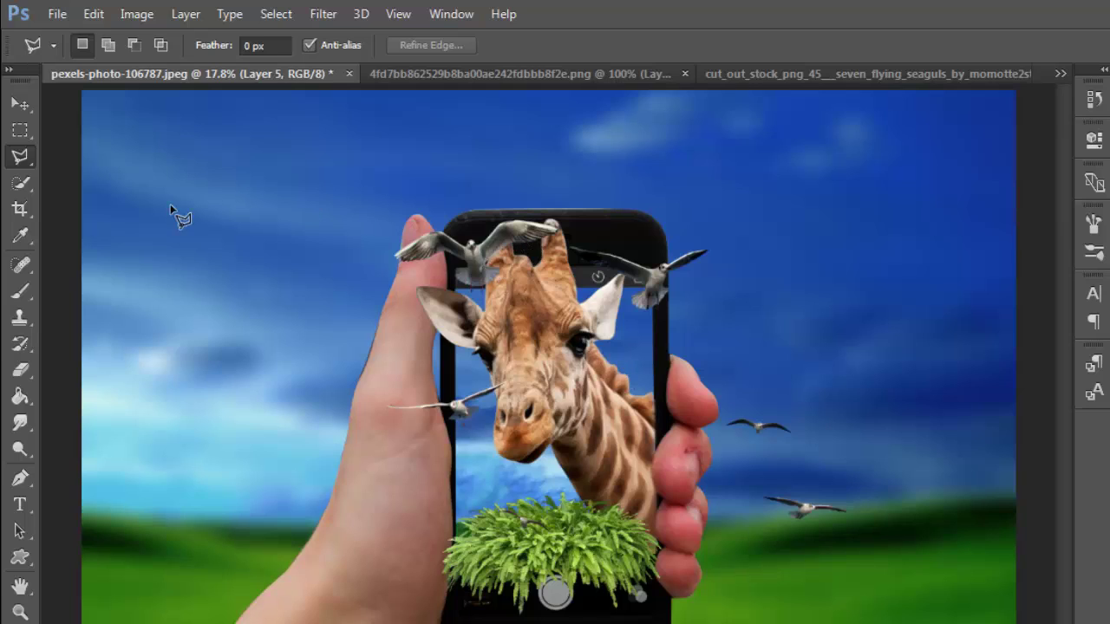
Shift the top-left seagull over the thumb and rotate it about 16°.
{"action": "left_click", "coordinate": [470, 232]}
{"action": "left_click", "coordinate": [511, 301]}
{"action": "left_click", "coordinate": [576, 215]}
{"action": "left_click", "coordinate": [483, 249]}
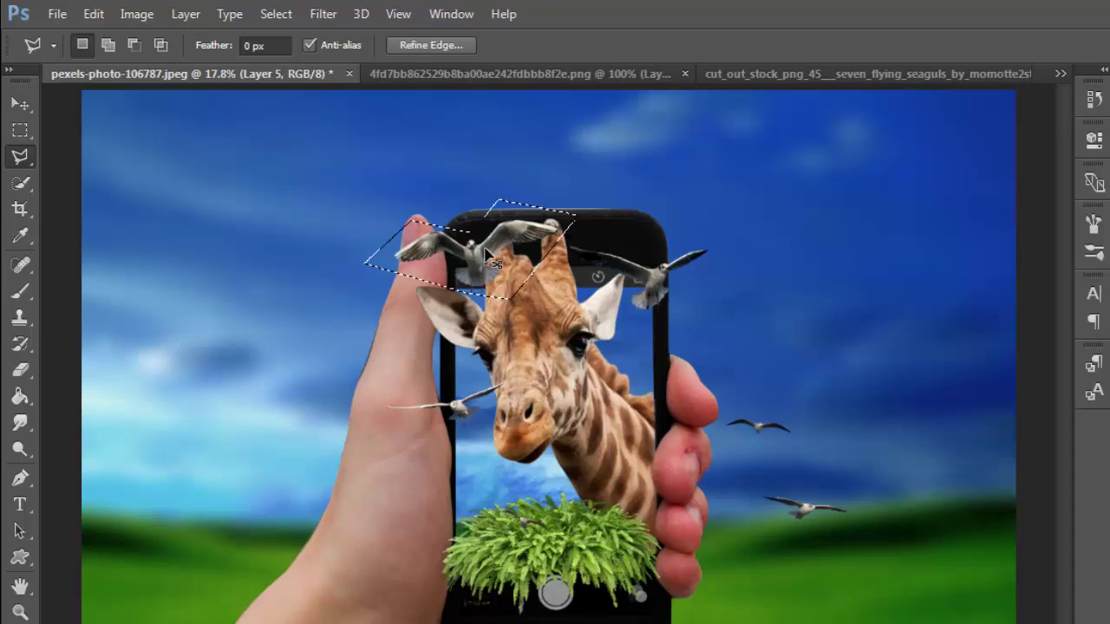
{"action": "mouse_move", "coordinate": [483, 249]}
{"action": "left_mouse_down"}
{"action": "mouse_move", "coordinate": [414, 260]}
{"action": "mouse_move", "coordinate": [463, 344]}
{"action": "mouse_move", "coordinate": [510, 283]}
{"action": "mouse_move", "coordinate": [440, 260]}
{"action": "left_mouse_up"}
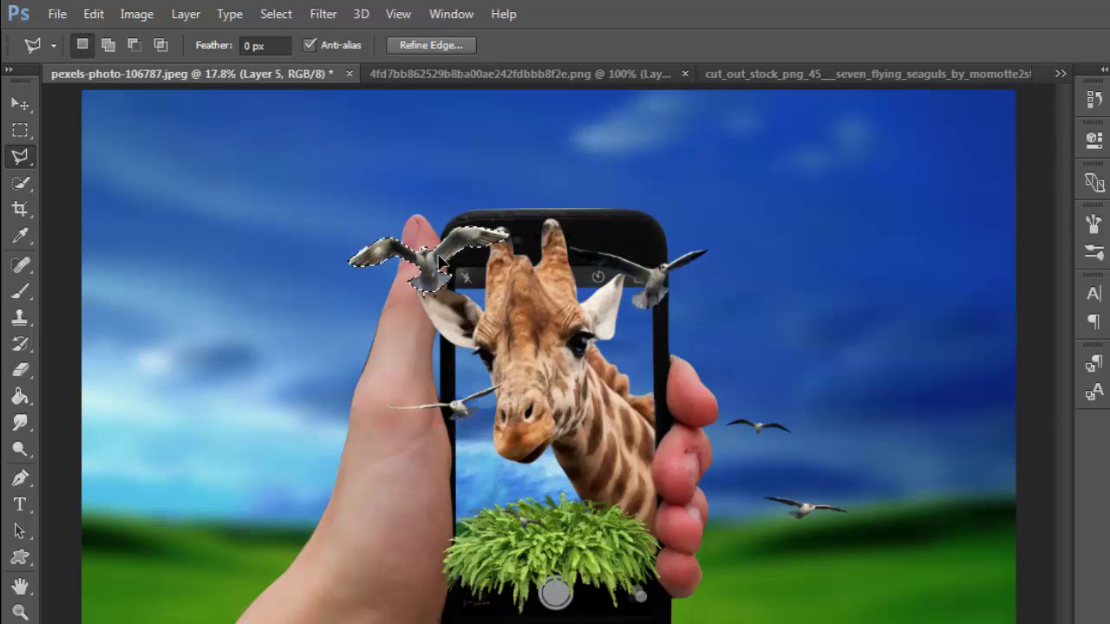
{"action": "key", "text": "ctrl+t"}
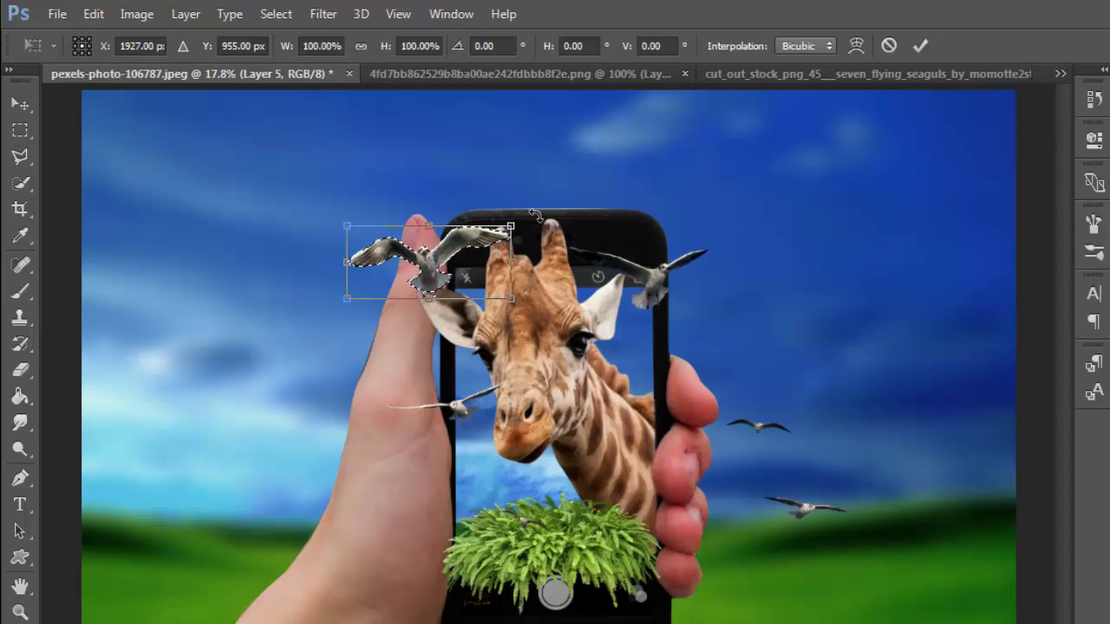
{"action": "mouse_move", "coordinate": [532, 215]}
{"action": "left_mouse_down"}
{"action": "mouse_move", "coordinate": [520, 187]}
{"action": "mouse_move", "coordinate": [498, 209]}
{"action": "left_mouse_up"}
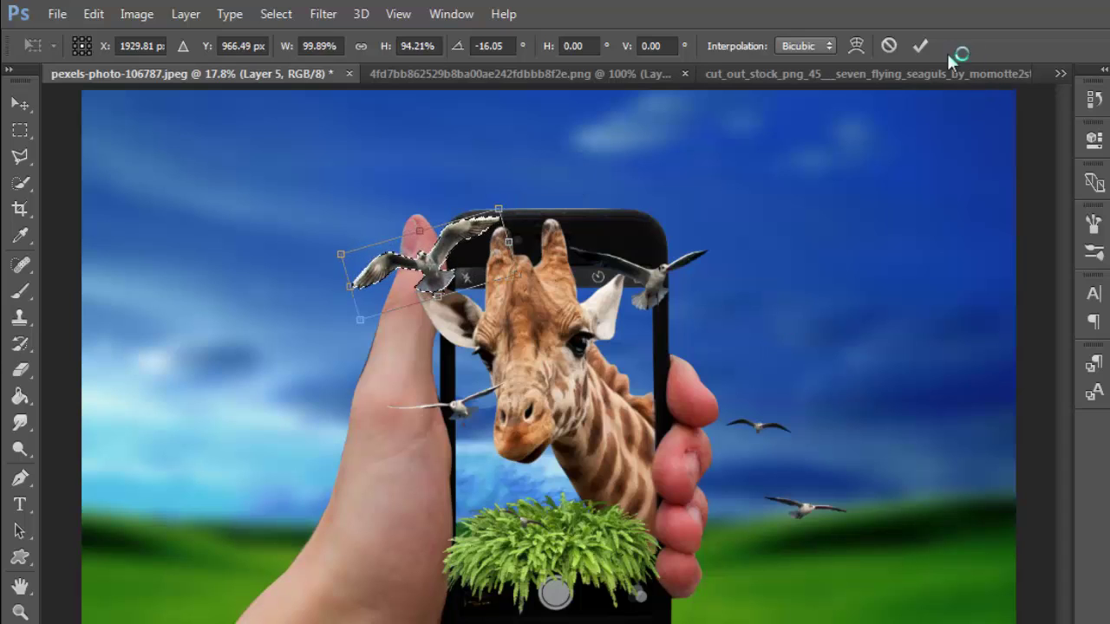
{"action": "left_click", "coordinate": [920, 45]}
{"action": "left_click", "coordinate": [744, 401]}
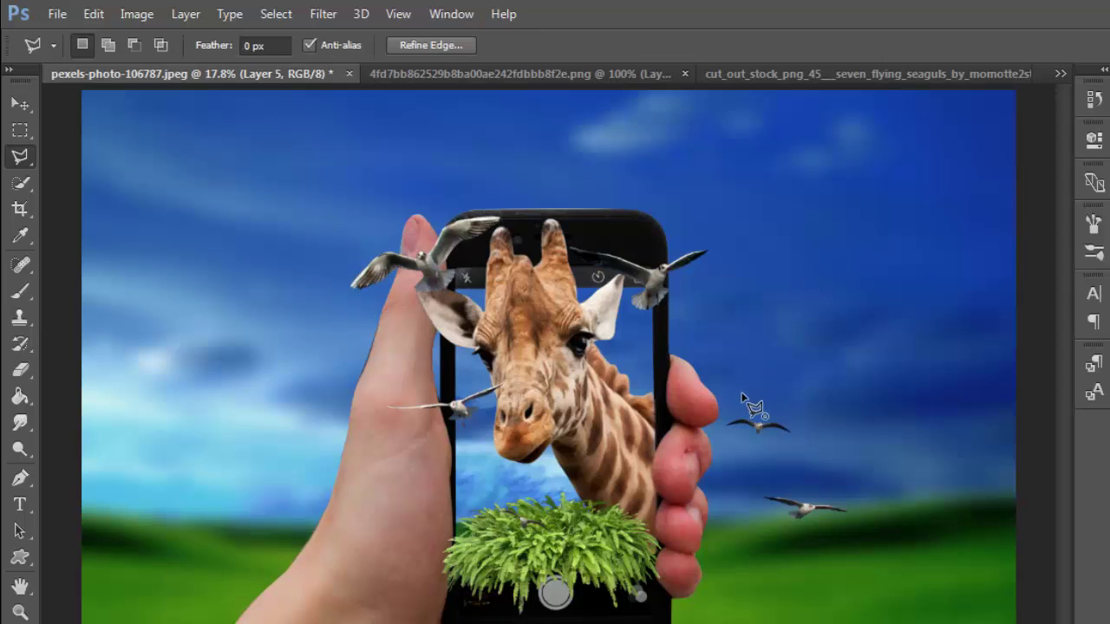
Lasso the two lower-right seagulls and move them up-left beside the phone's right edge.
{"action": "left_click", "coordinate": [886, 539]}
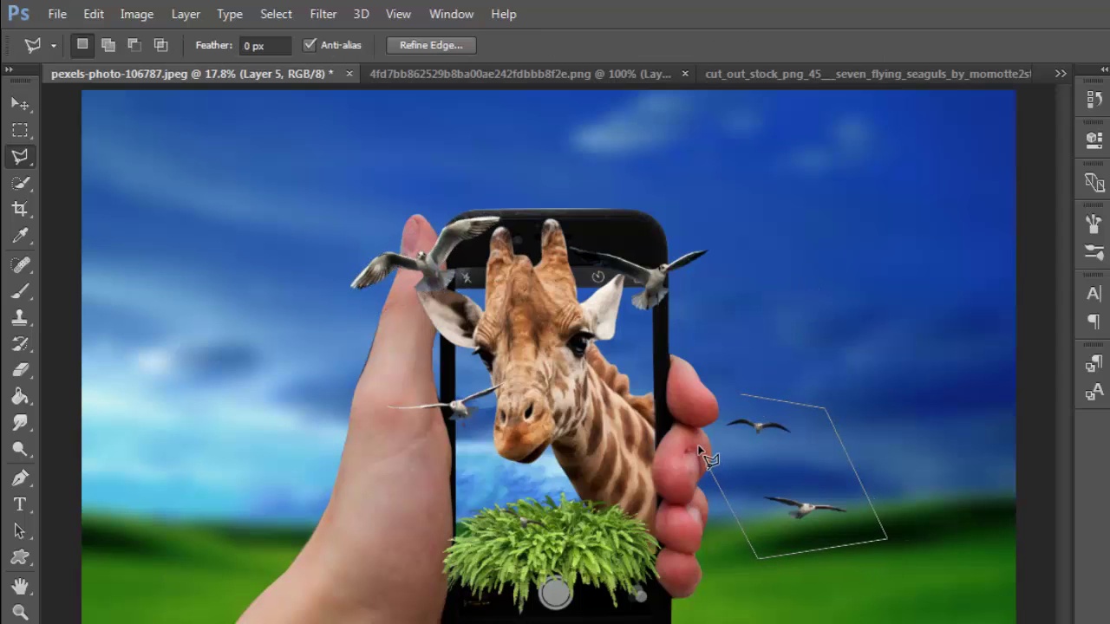
{"action": "left_click", "coordinate": [743, 395]}
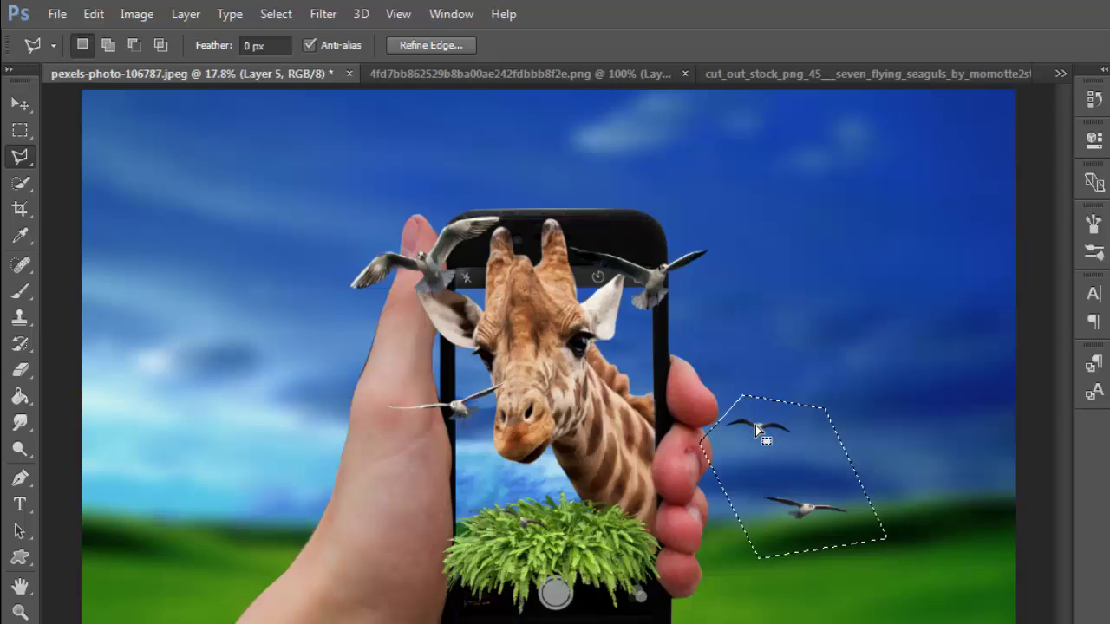
{"action": "left_click_drag", "start_coordinate": [755, 425], "coordinate": [655, 340]}
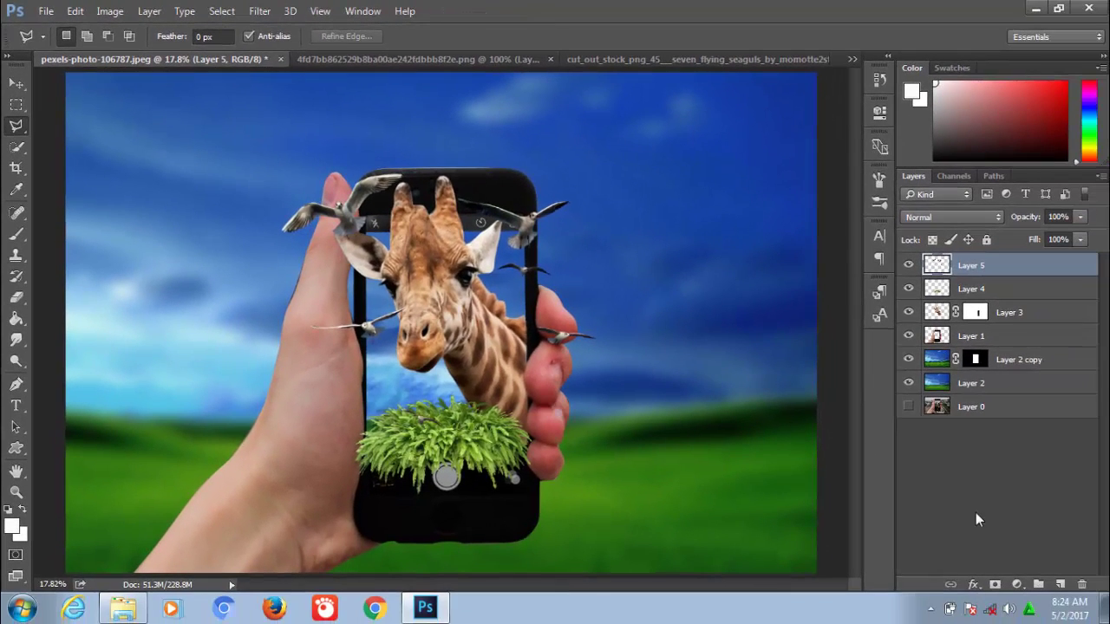
Deselect Layer 5 by clicking empty space in the Layers panel.
{"action": "left_click", "coordinate": [997, 498]}
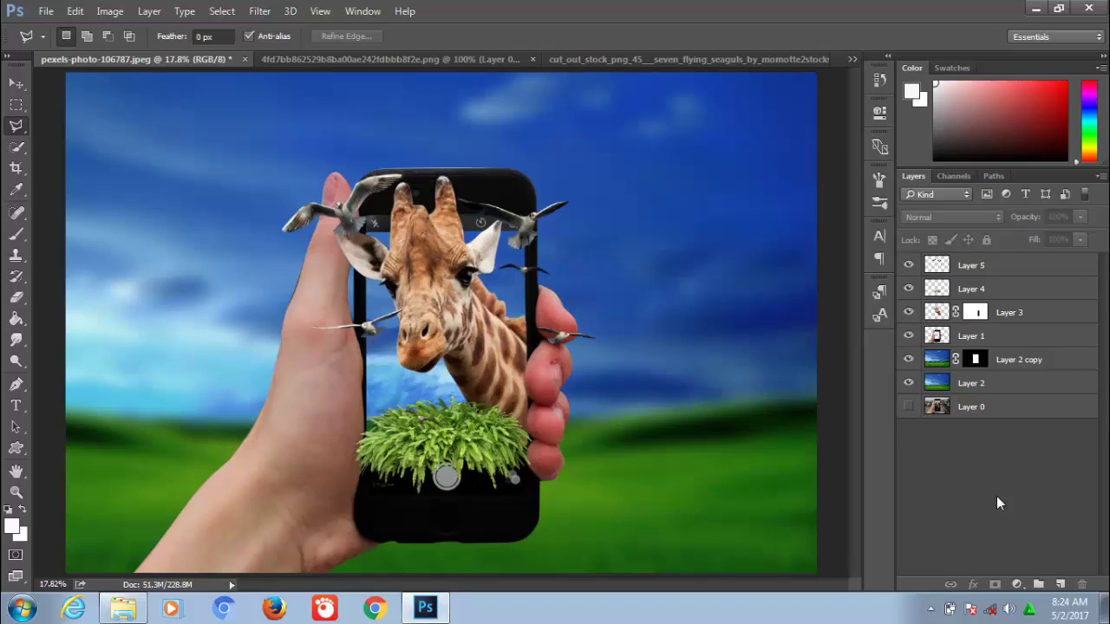